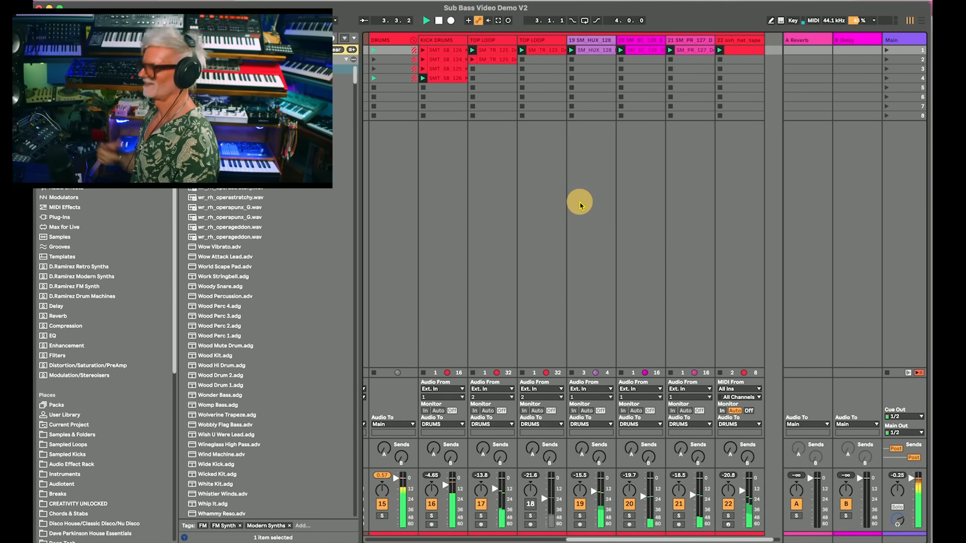
- Stop playback and show the device chain of the OPERATOR DEMO track
key("space")
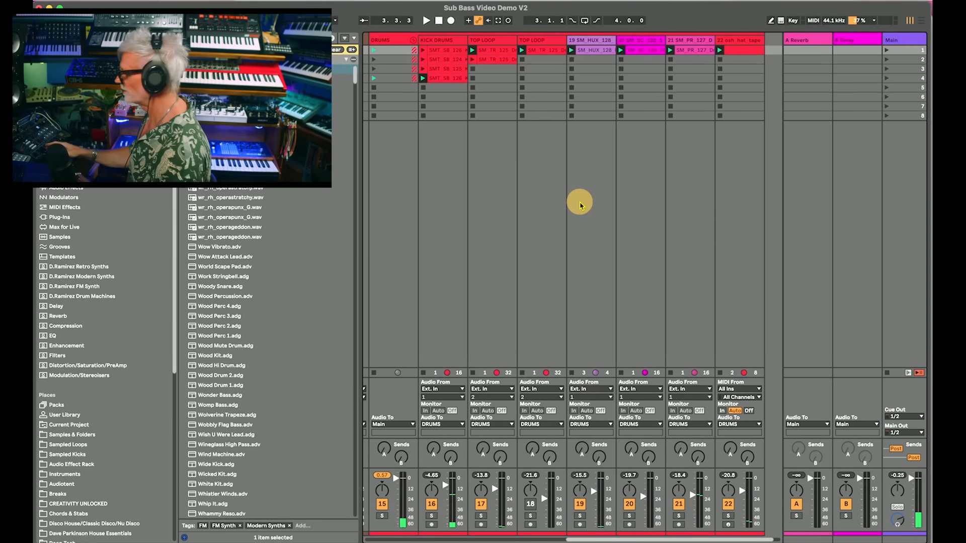
scroll(581, 216, "left", 6)
scroll(580, 224, "left", 4)
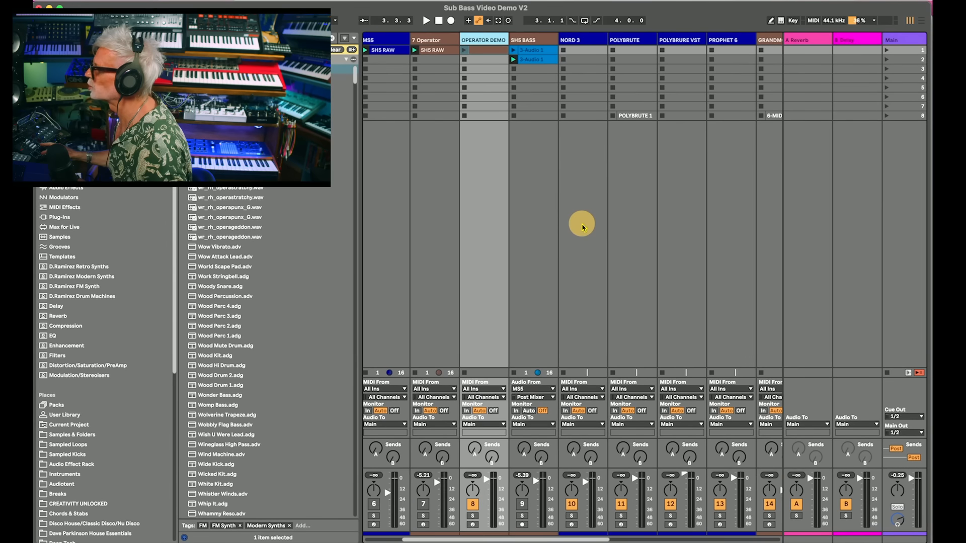
double_click(505, 40)
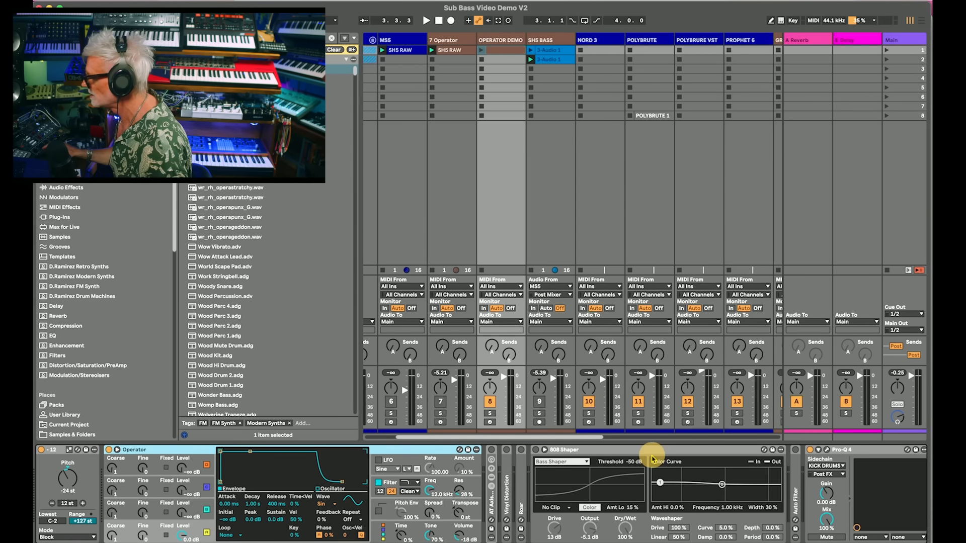
- Open the Pro-Q 4 equalizer from the OPERATOR DEMO chain and place its window below the clip slots
scroll(795, 478, "right", 5)
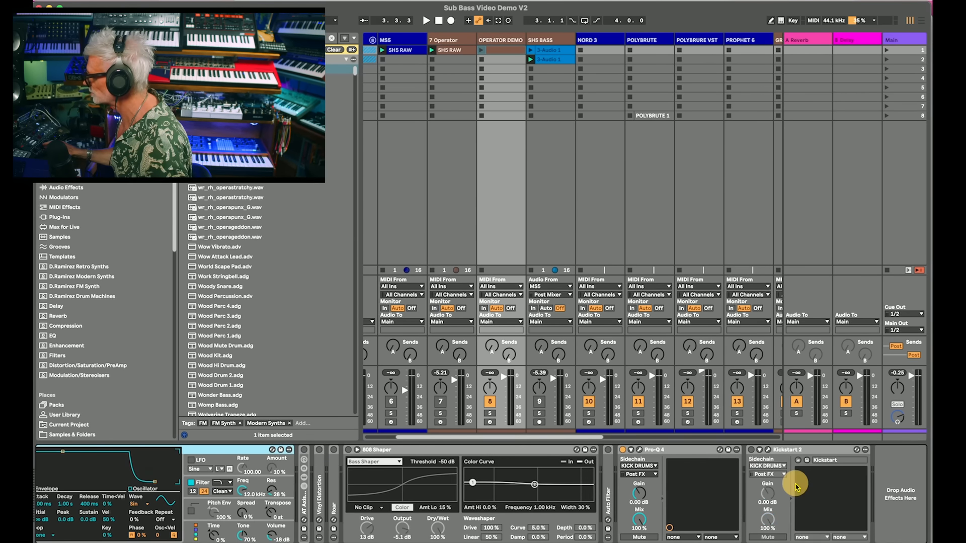
left_click(639, 451)
left_click_drag(565, 97, 643, 161)
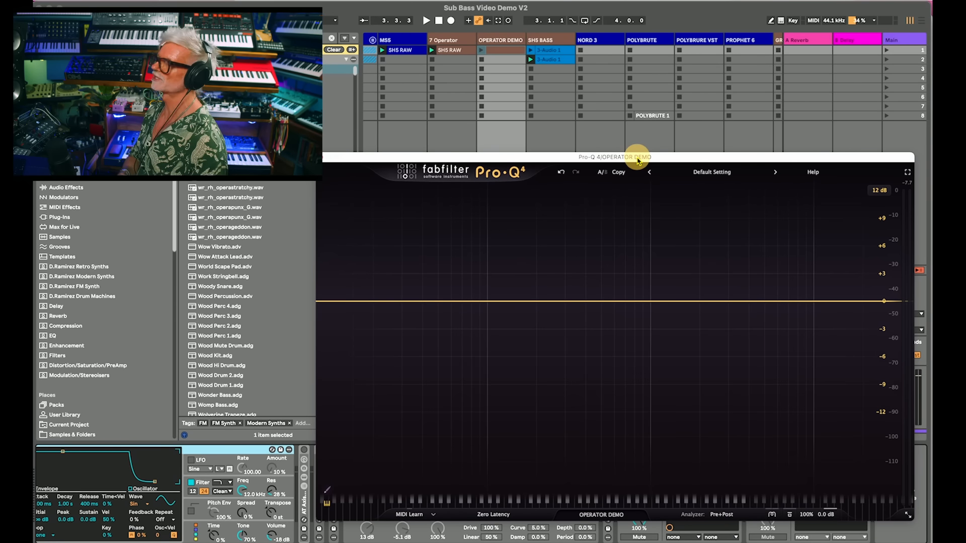
left_click_drag(637, 161, 650, 167)
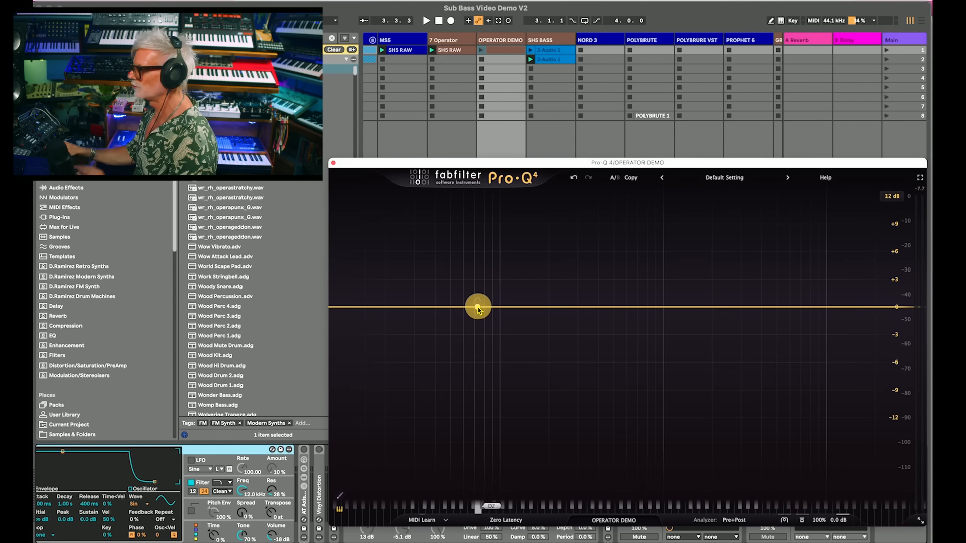
- Switch Pro-Q 4's piano display to the frequency scale and add flat 0 dB bands at about 60.5 Hz, 306 Hz and 18.5 Hz
left_click(340, 511)
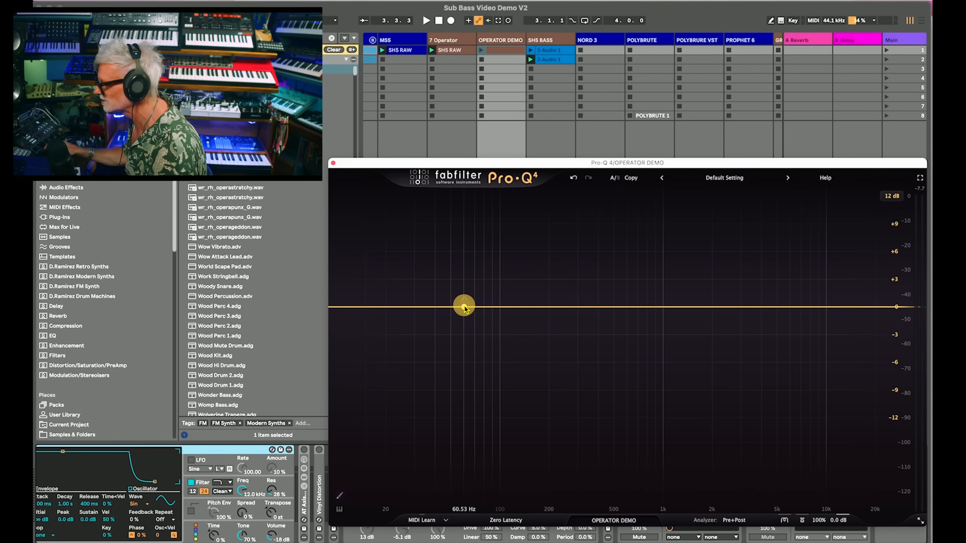
left_click(465, 307)
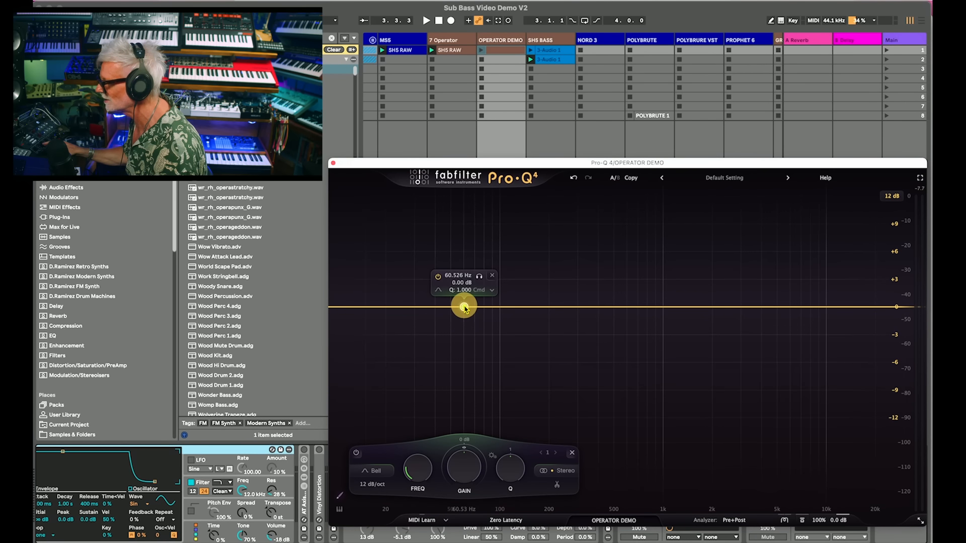
left_click(578, 306)
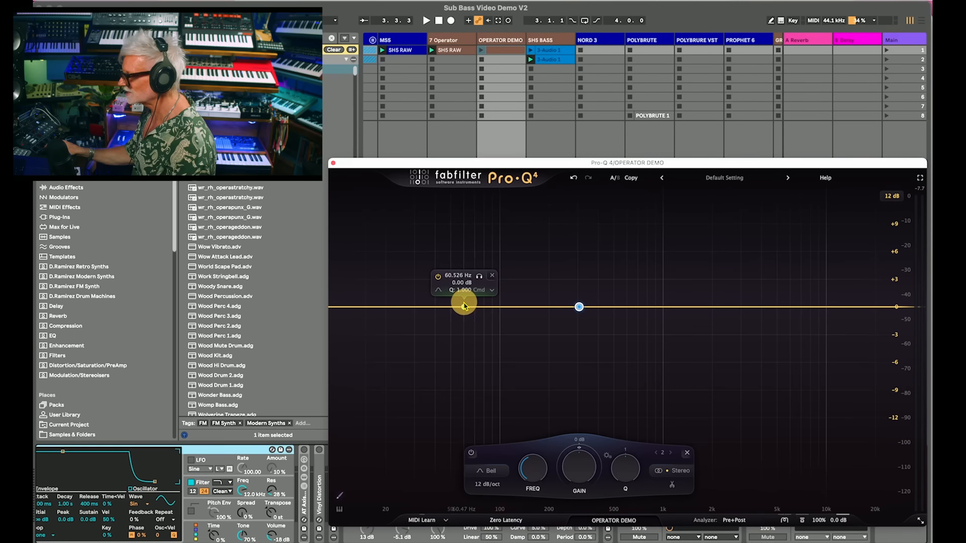
left_click(379, 307)
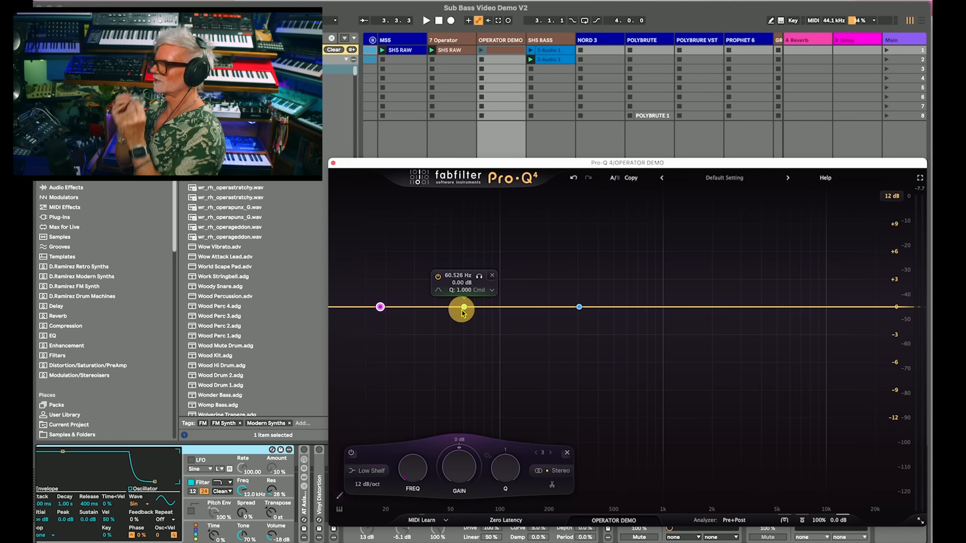
mouse_move(463, 312)
left_mouse_down()
mouse_move(351, 304)
mouse_move(471, 307)
left_mouse_up()
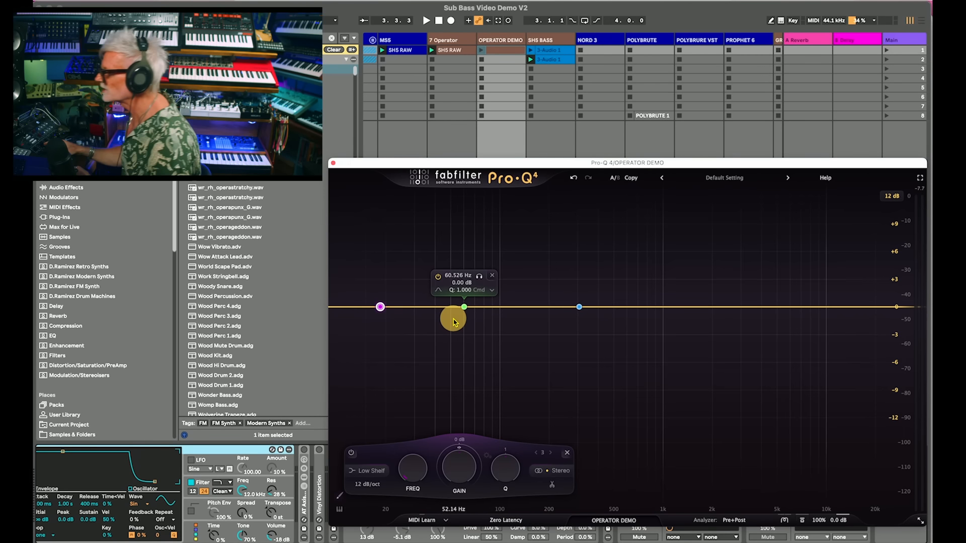
- Move the equalizer off the piano keys, open OPERATOR DEMO's first clip and audition C3 while watching the spectrum
left_click_drag(506, 164, 508, 158)
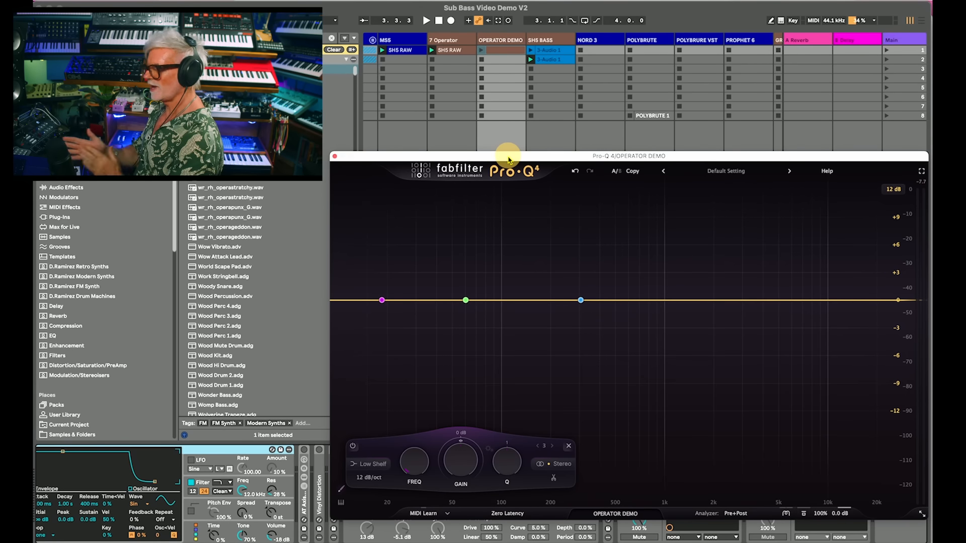
left_click_drag(509, 160, 562, 45)
left_click(499, 50)
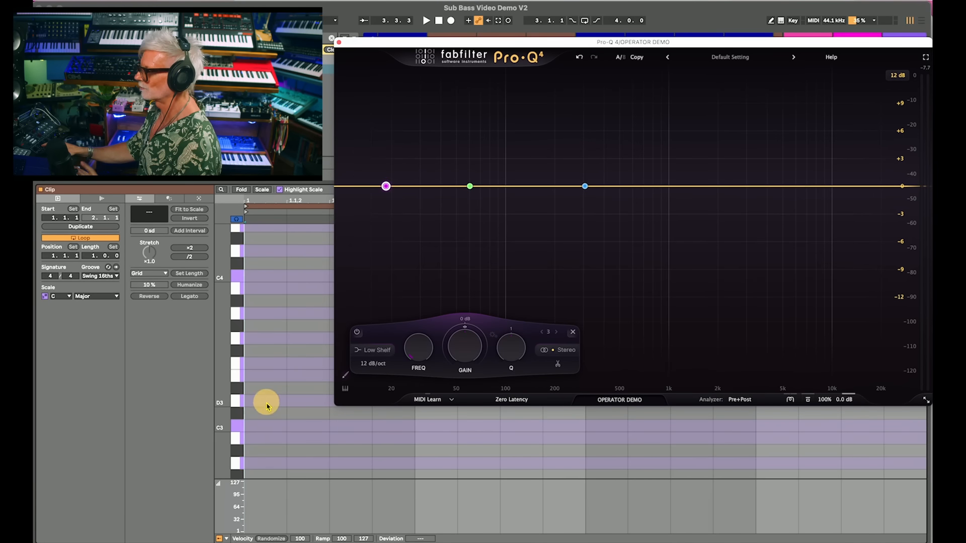
left_click(237, 427)
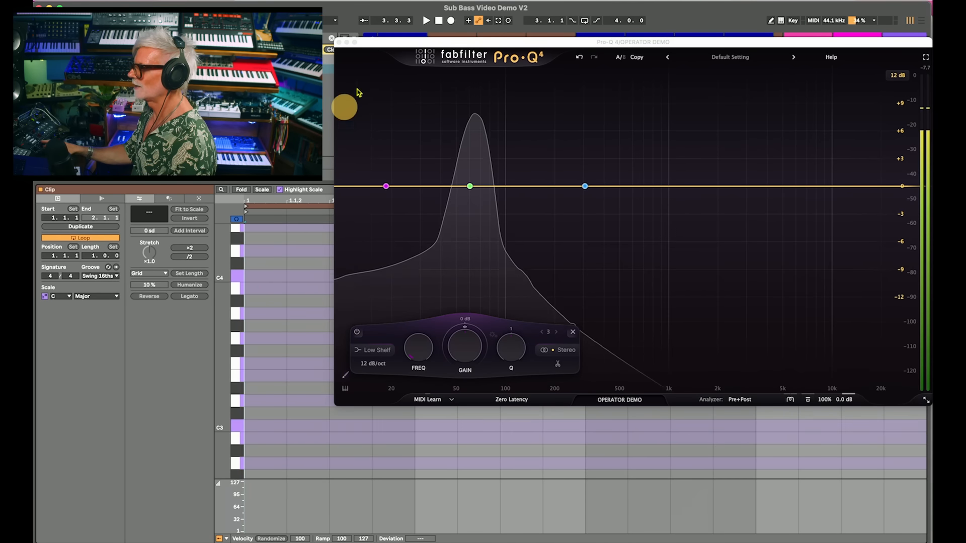
- Move the equalizer clear of the track's devices and turn off the Pitch device ahead of Operator
left_click_drag(425, 40, 496, 101)
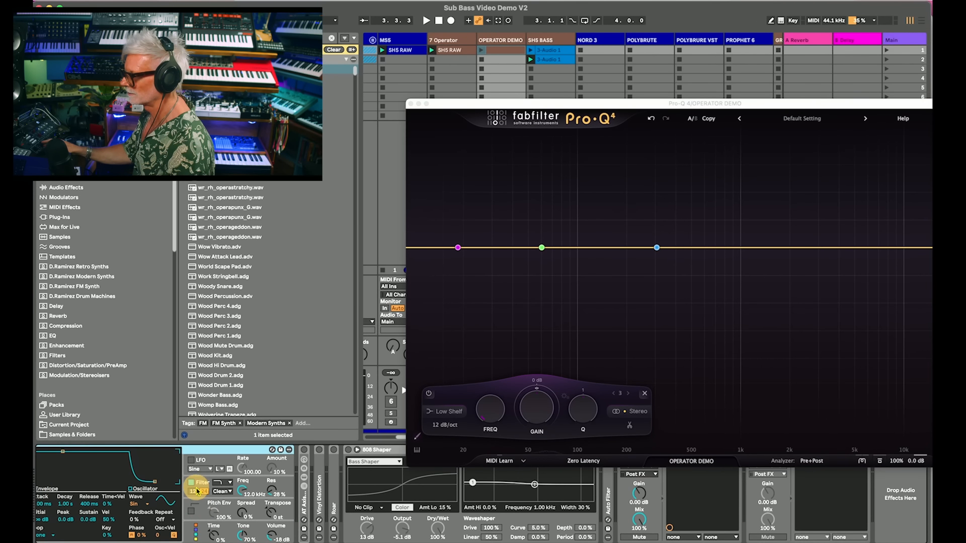
key("shift+Tab")
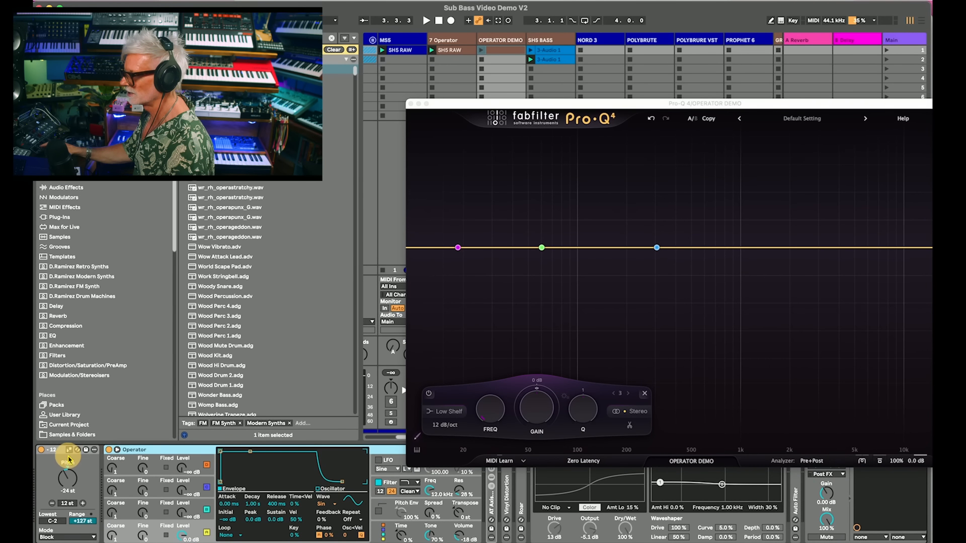
left_click(41, 449)
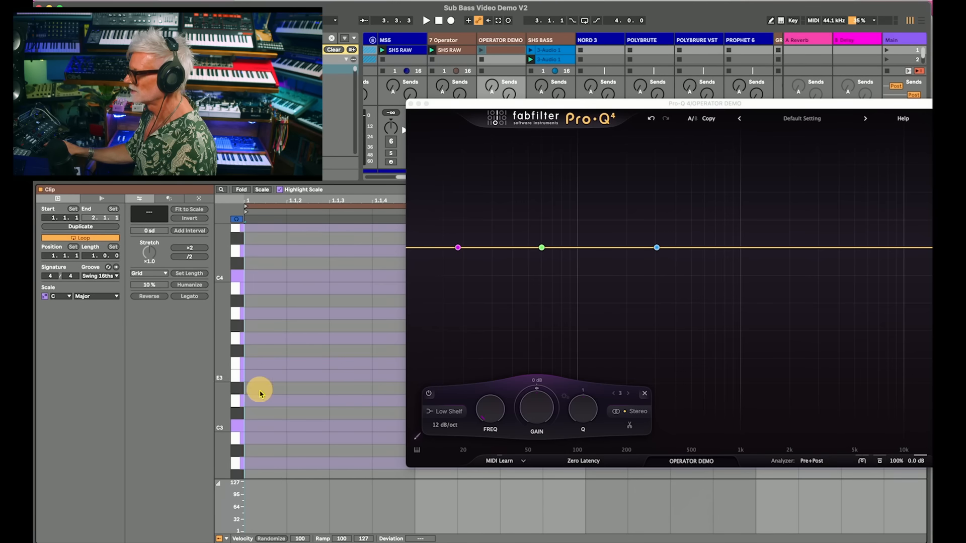
- Audition C3 with the Pitch device off and compare its spectrum peak with the equalizer's 306 Hz band
left_click(239, 428)
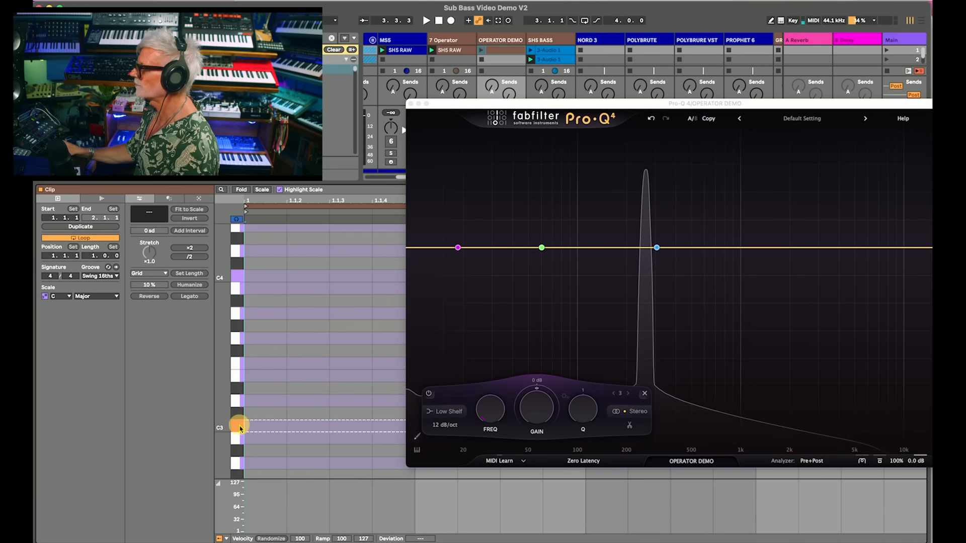
mouse_move(651, 248)
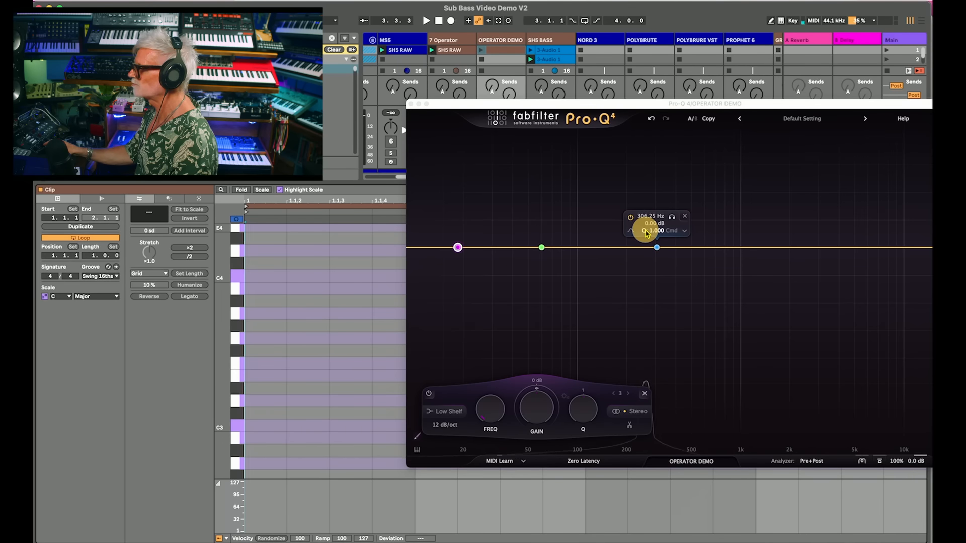
left_click(239, 428)
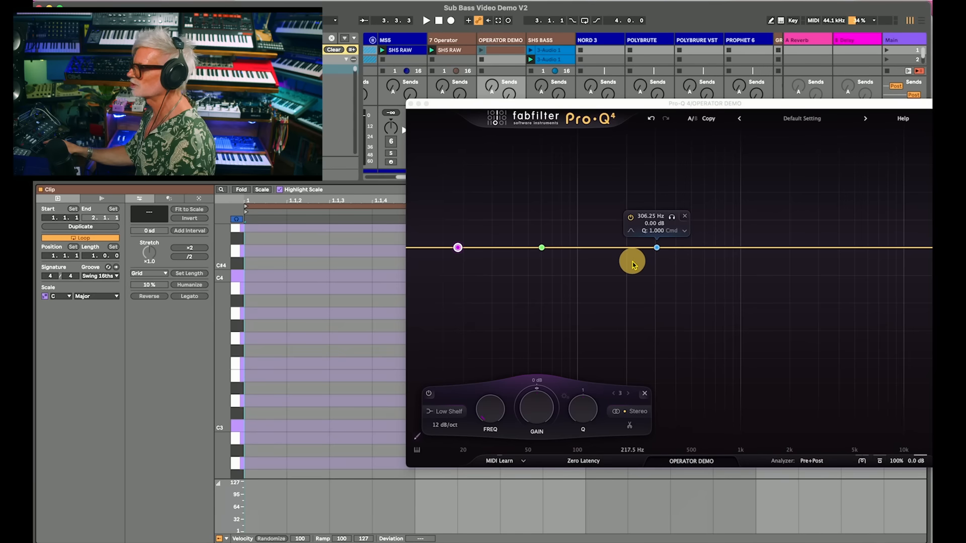
- Audition C2 in the clip's piano roll and check where its fundamental falls in the Pro-Q 4 spectrum
scroll(315, 417, "down", 1)
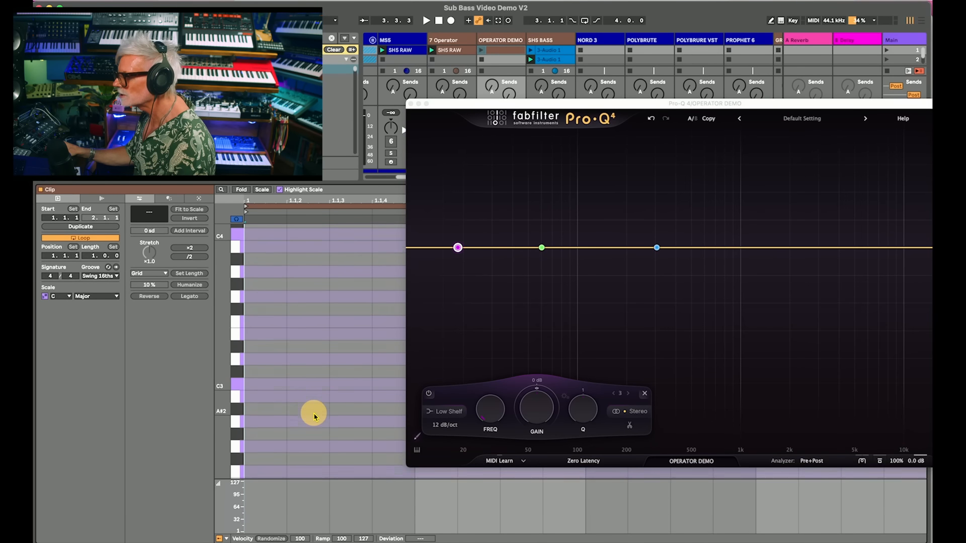
scroll(314, 416, "down", 4)
scroll(237, 370, "down", 4)
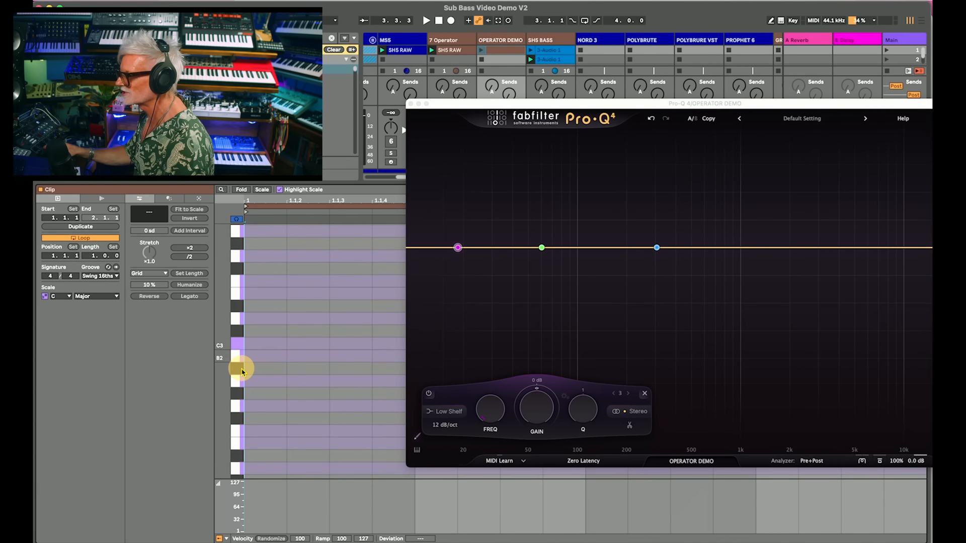
left_click(237, 466)
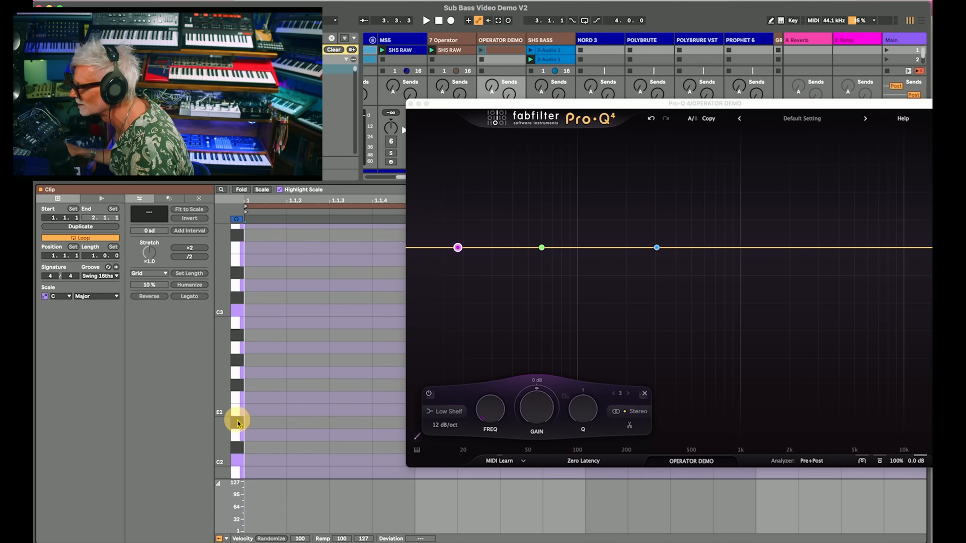
left_click(247, 465)
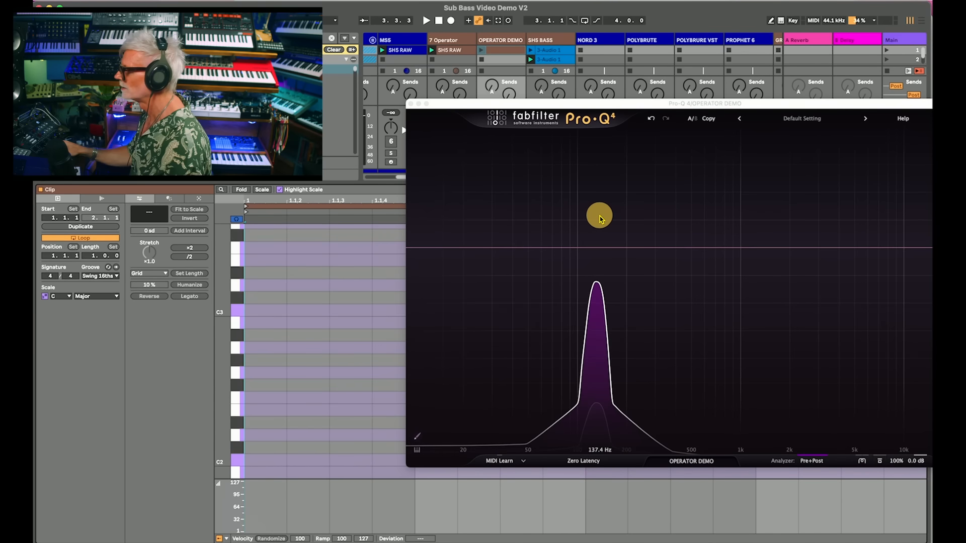
left_click_drag(595, 297, 589, 291)
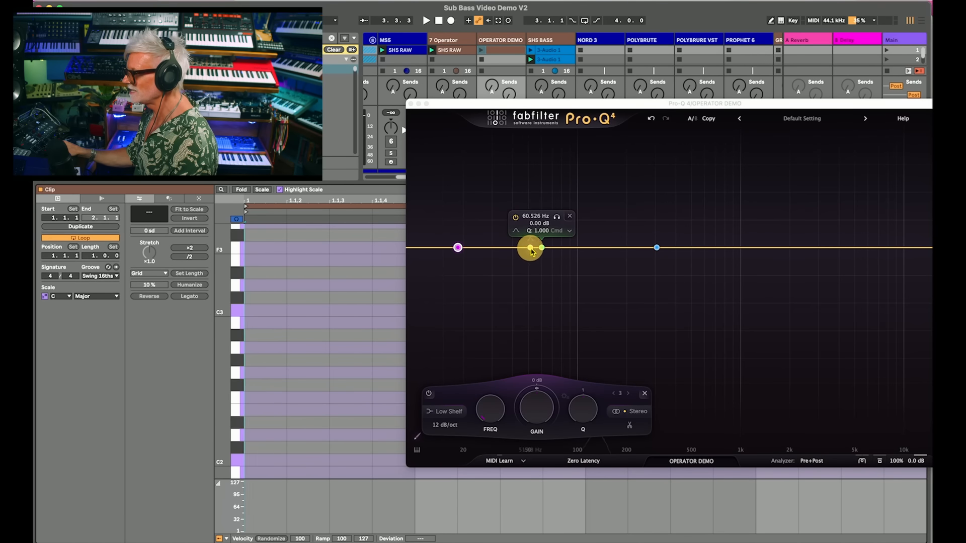
- Audition C1 in the piano roll and locate its fundamental relative to the equalizer's 60.5 Hz band
scroll(273, 364, "down", 8)
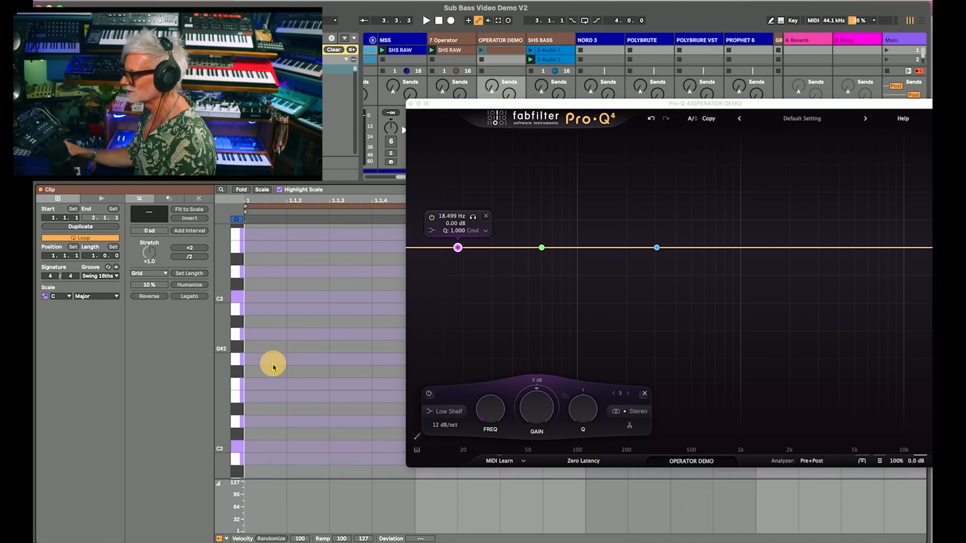
scroll(273, 367, "down", 3)
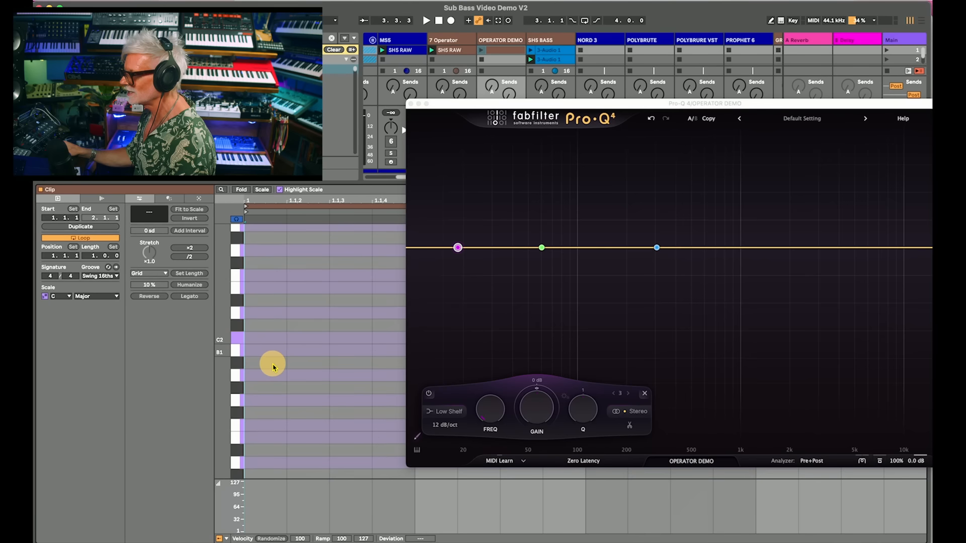
left_click(237, 463)
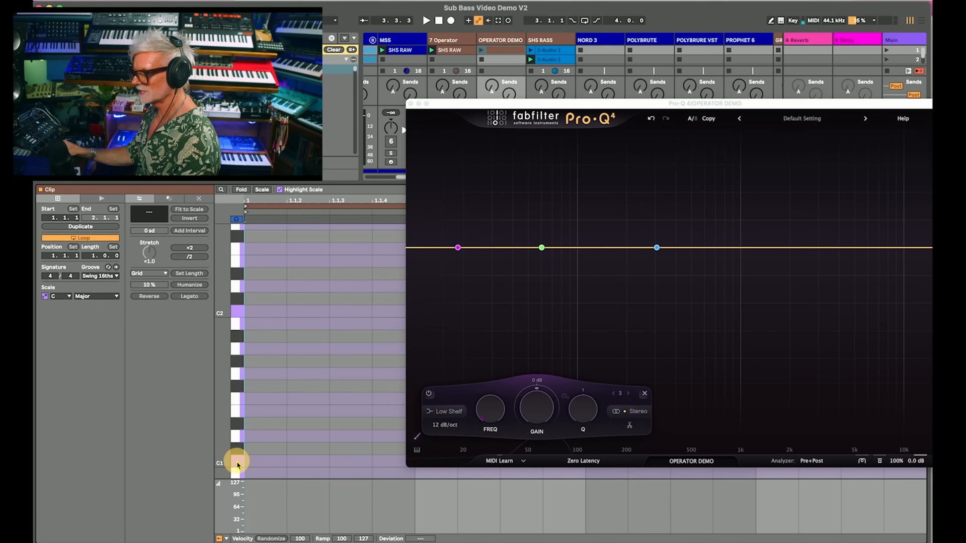
mouse_move(556, 219)
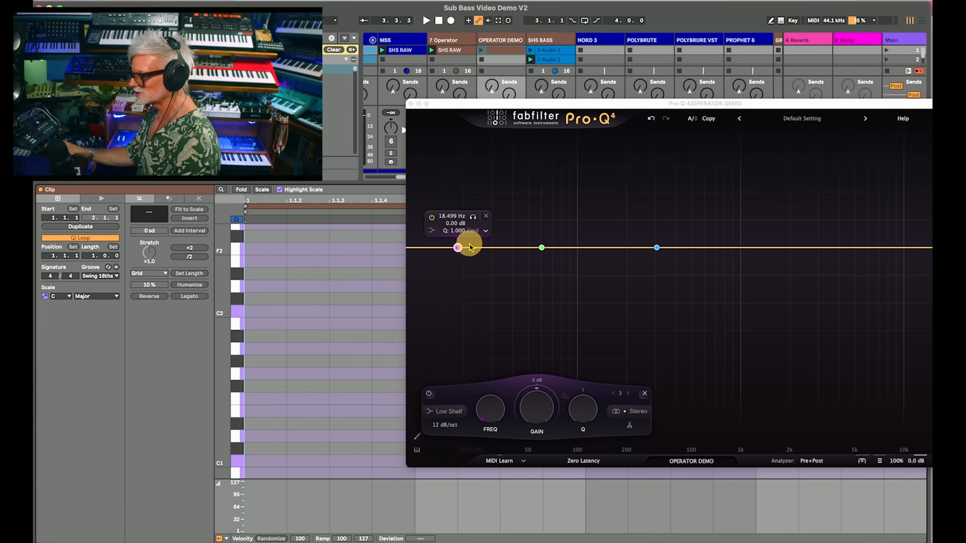
- Audition C0 in the piano roll and compare its spectrum peak with the equalizer's 18.5 Hz band
scroll(289, 400, "down", 4)
scroll(272, 432, "down", 1)
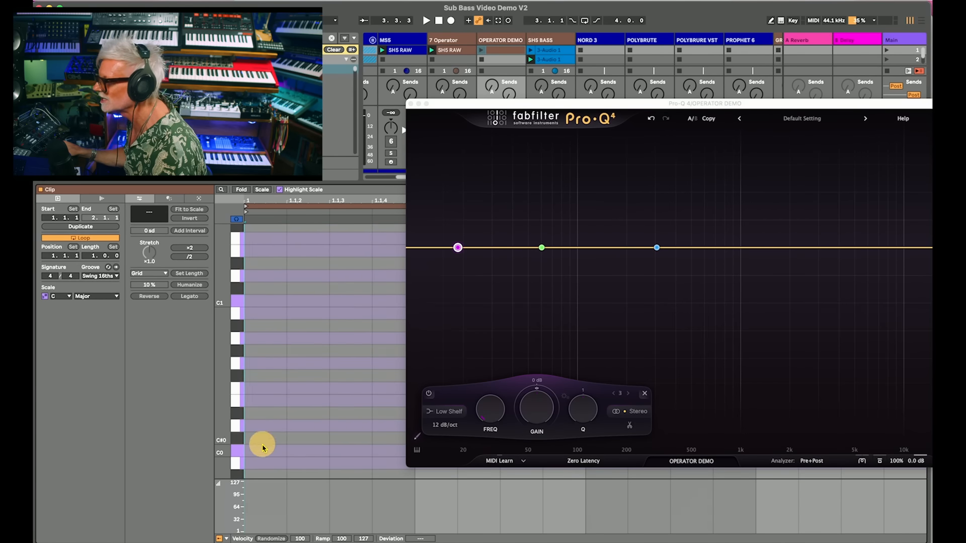
left_click(239, 452)
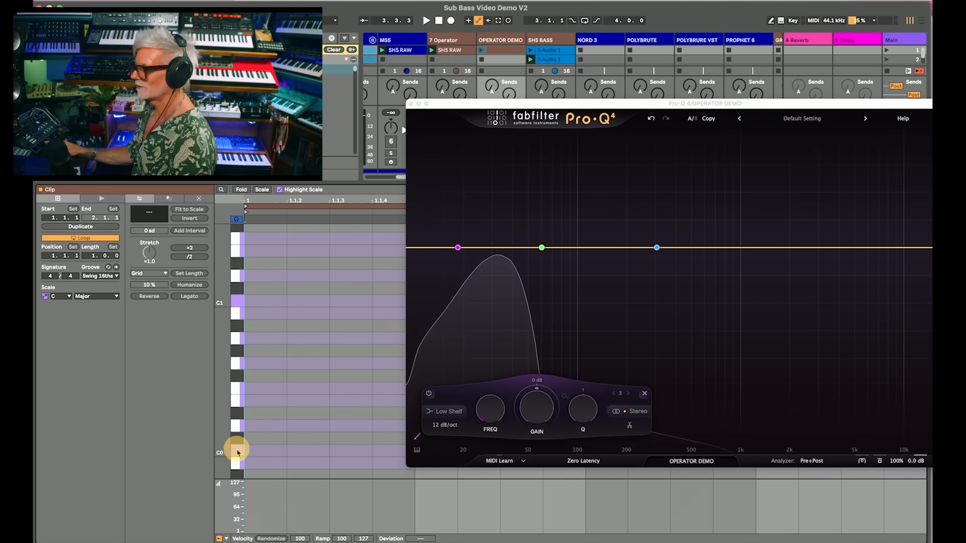
mouse_move(449, 234)
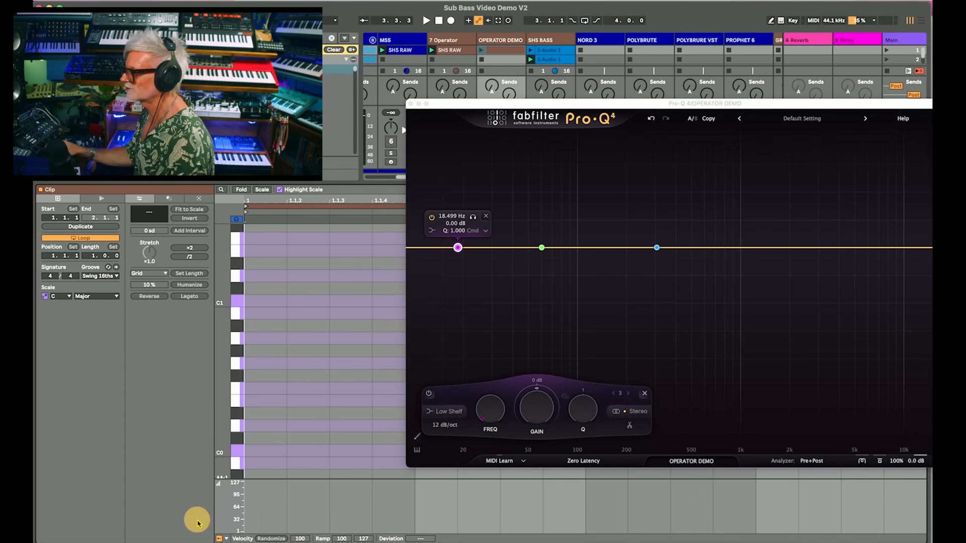
- Audition the notes upward from C0 past D0 and observe how the low-frequency peak moves in the spectrum
left_click(237, 457)
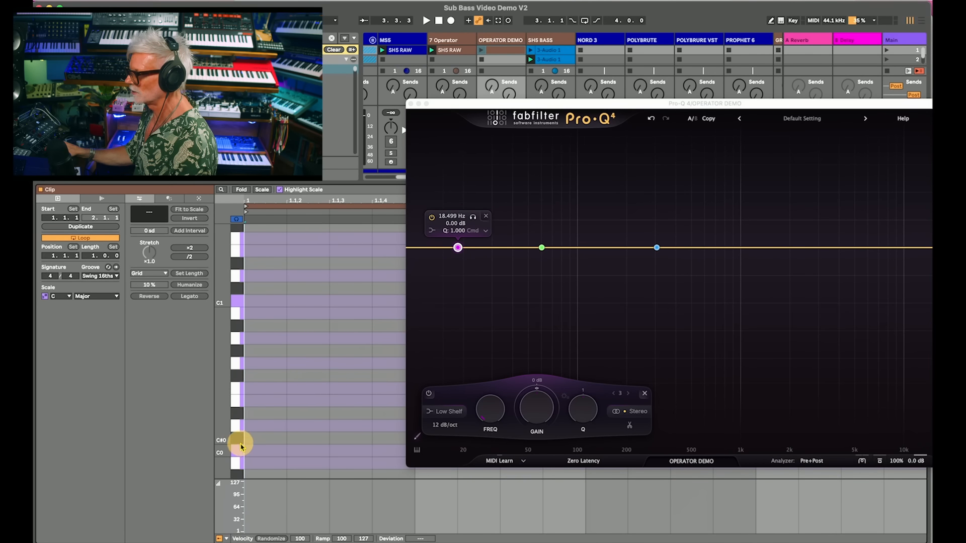
left_click_drag(239, 442, 236, 427)
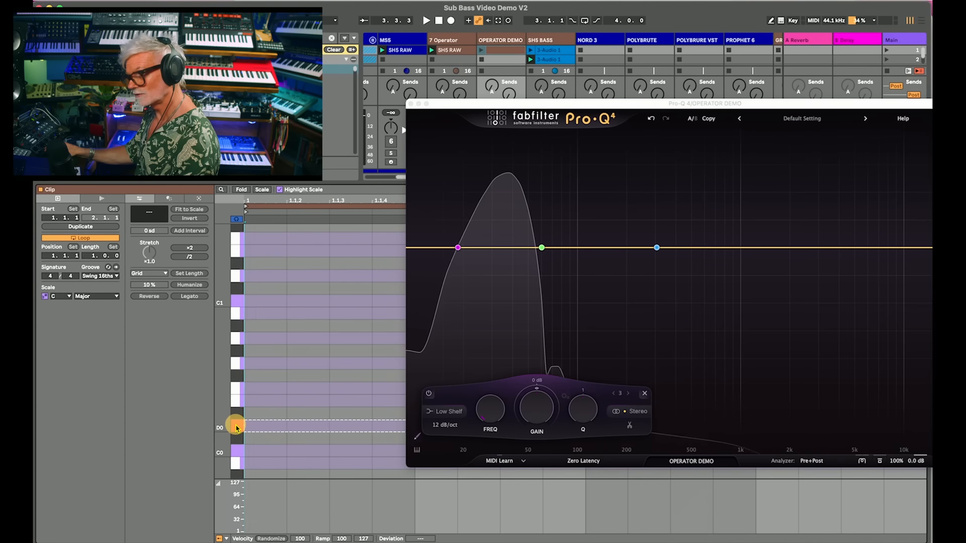
left_click_drag(237, 428, 237, 395)
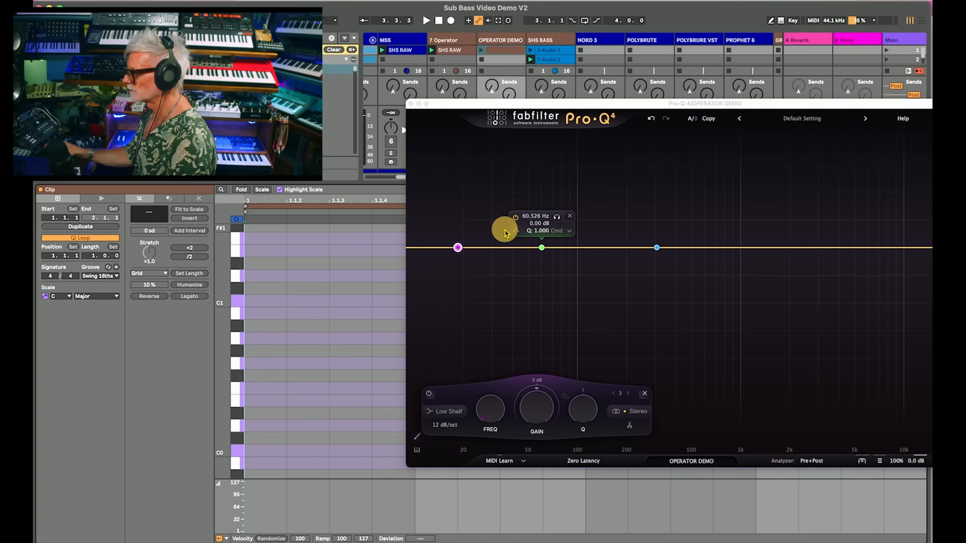
- Audition C1 and C0 in the piano roll and compare their fundamentals in the Pro-Q 4 spectrum
left_click_drag(240, 391, 240, 316)
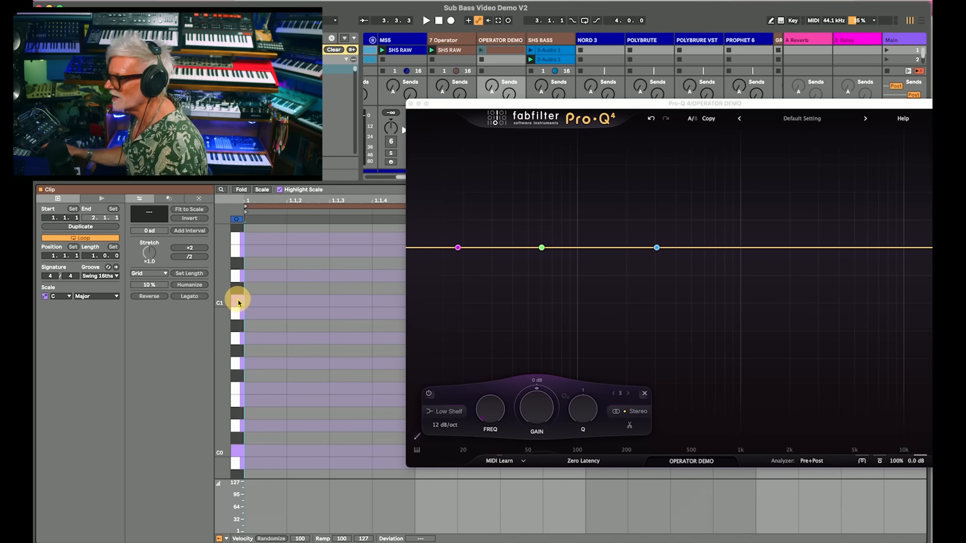
left_click(238, 301)
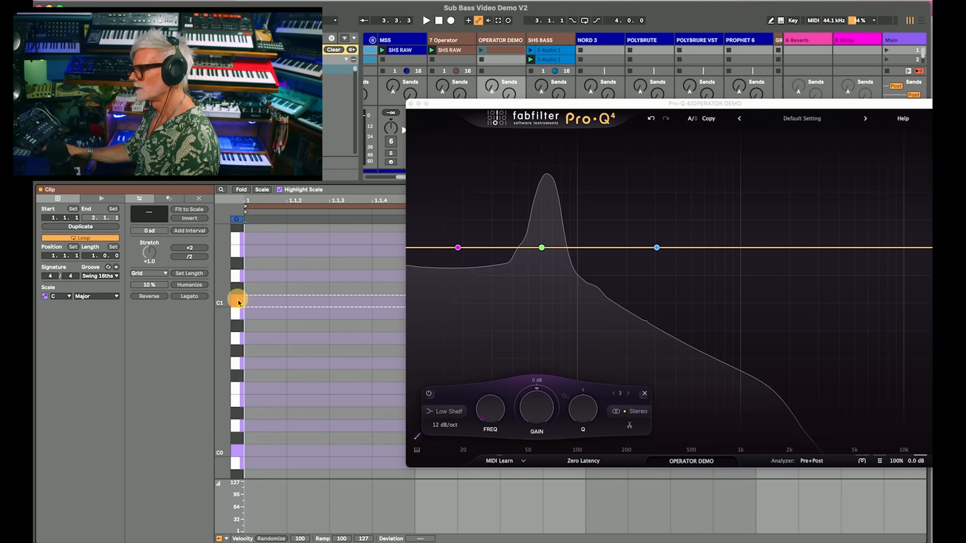
left_click(238, 450)
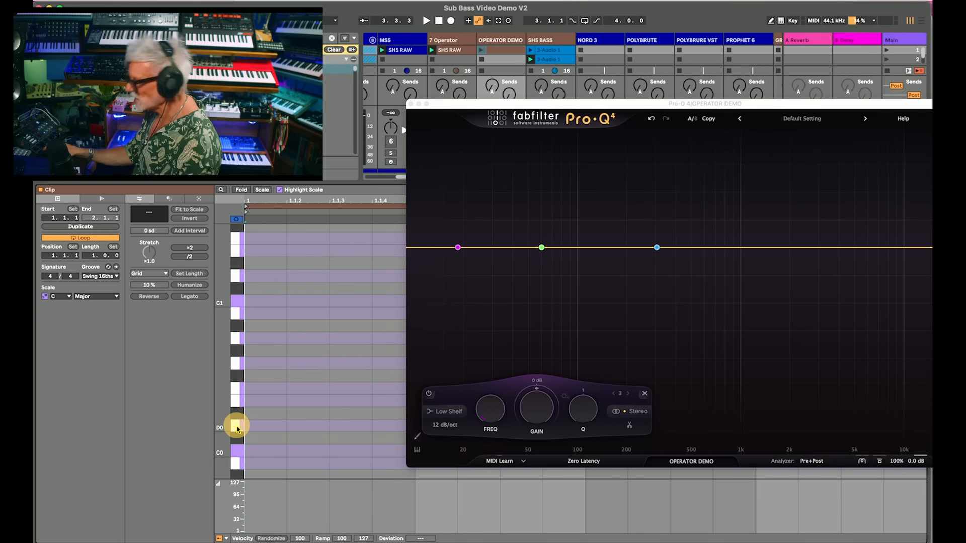
- Audition the notes from D0 up to F0 and B0 and compare their peaks with the equalizer's 60.5 Hz band
left_click(237, 428)
left_click(235, 415)
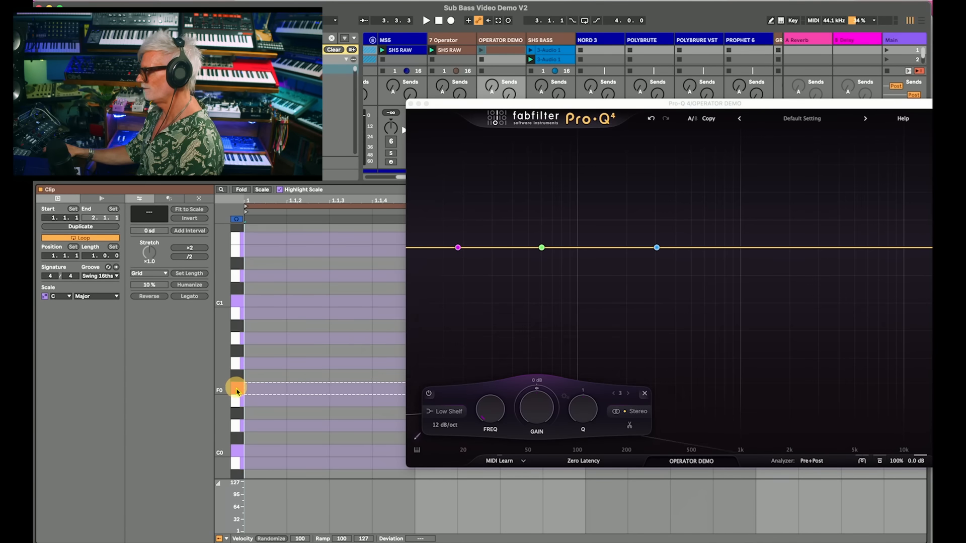
left_click(237, 392)
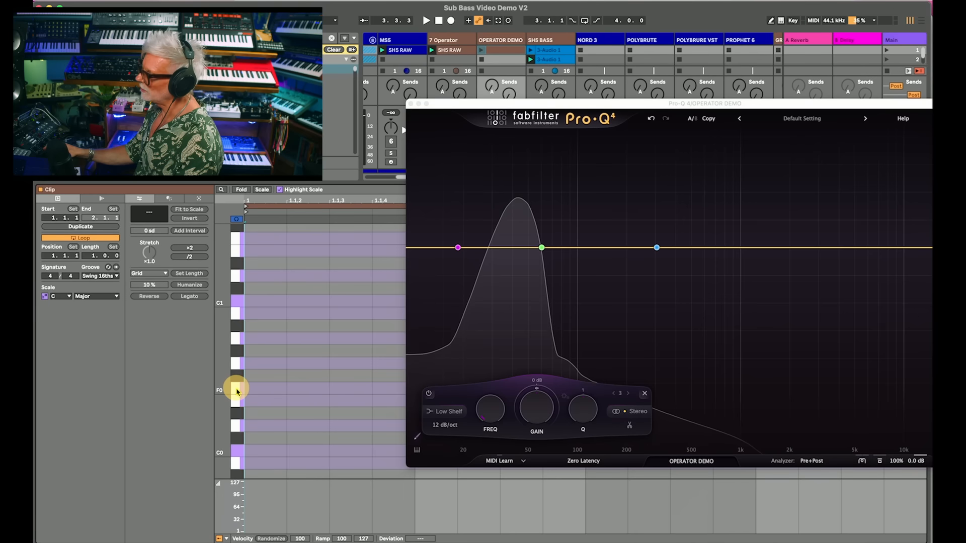
left_click(237, 391)
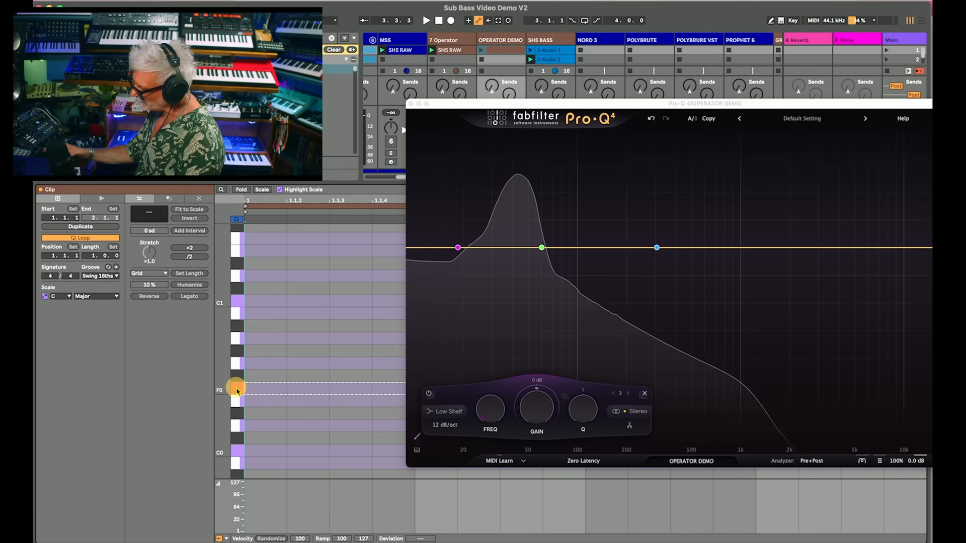
left_click(237, 313)
left_click(239, 386)
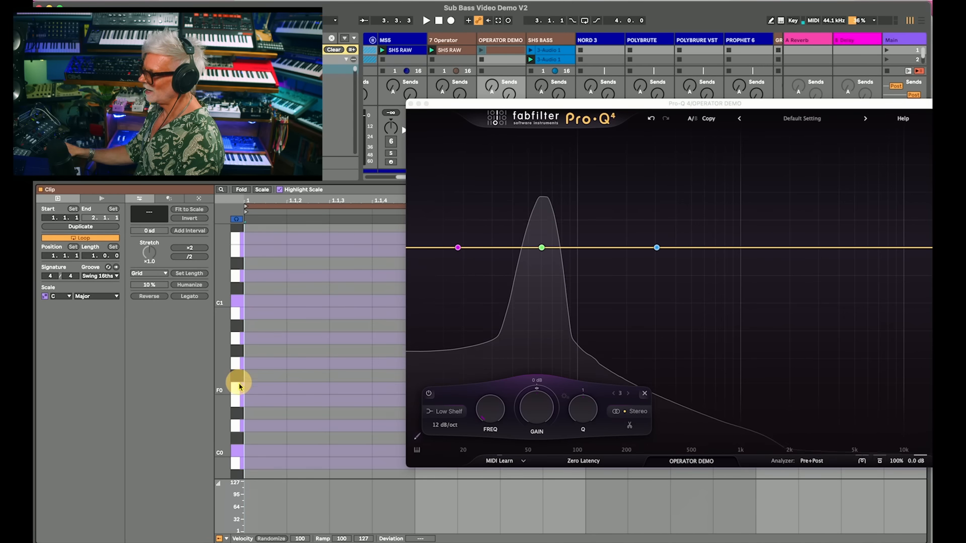
- Show the OPERATOR DEMO track's devices and set Operator's algorithm to all four oscillators in parallel
mouse_move(425, 214)
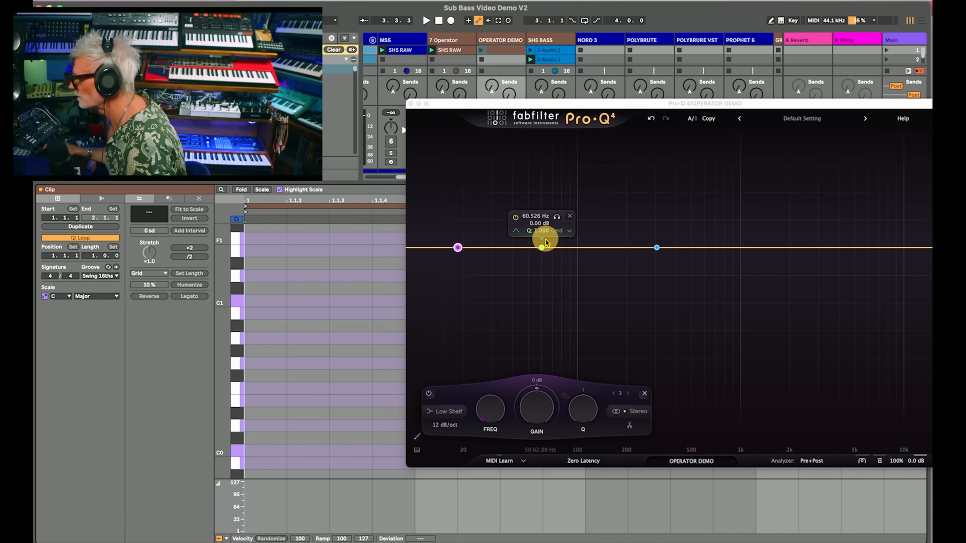
mouse_move(547, 271)
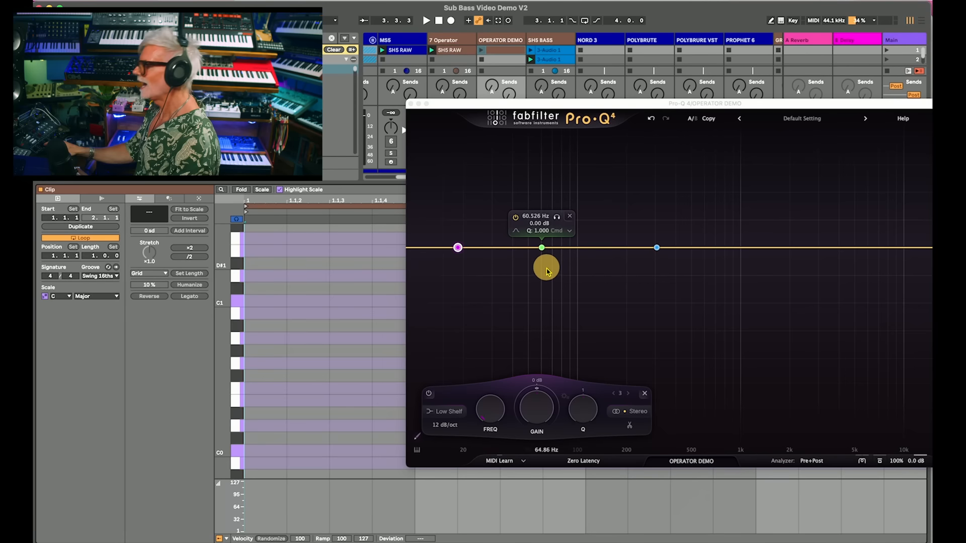
mouse_move(664, 240)
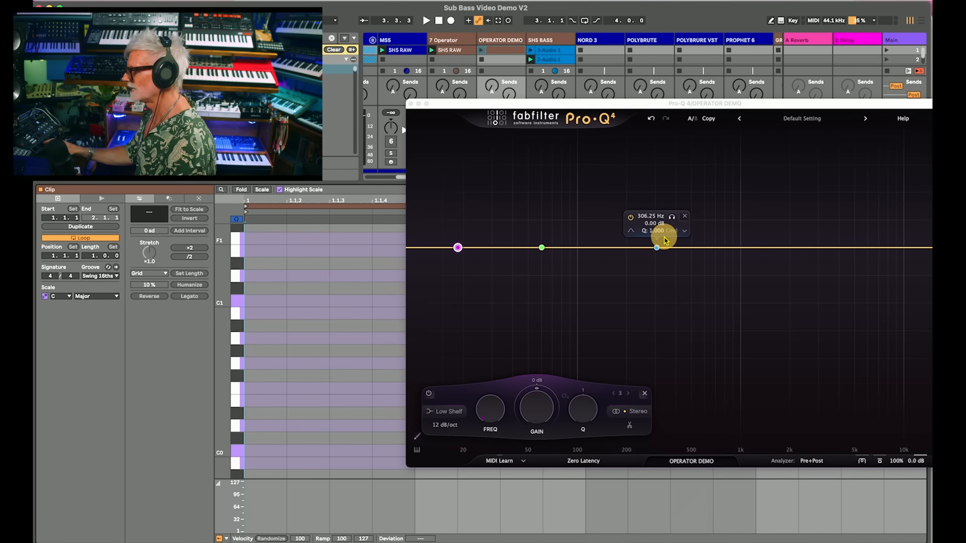
double_click(501, 39)
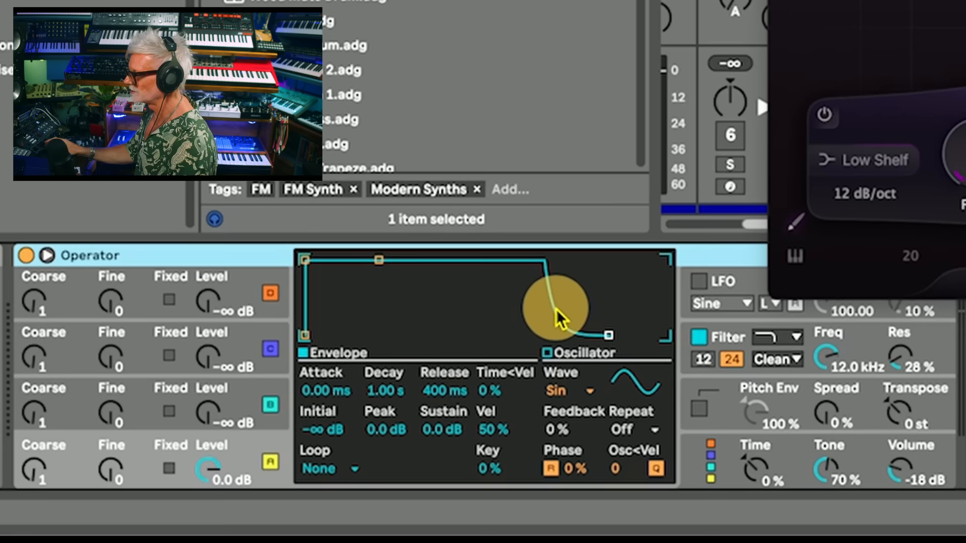
left_click(711, 466)
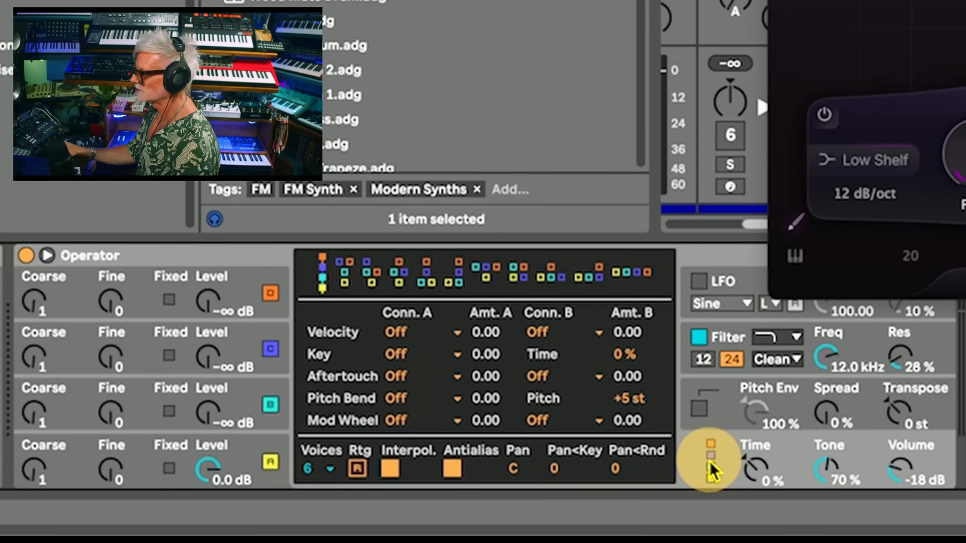
left_click(637, 284)
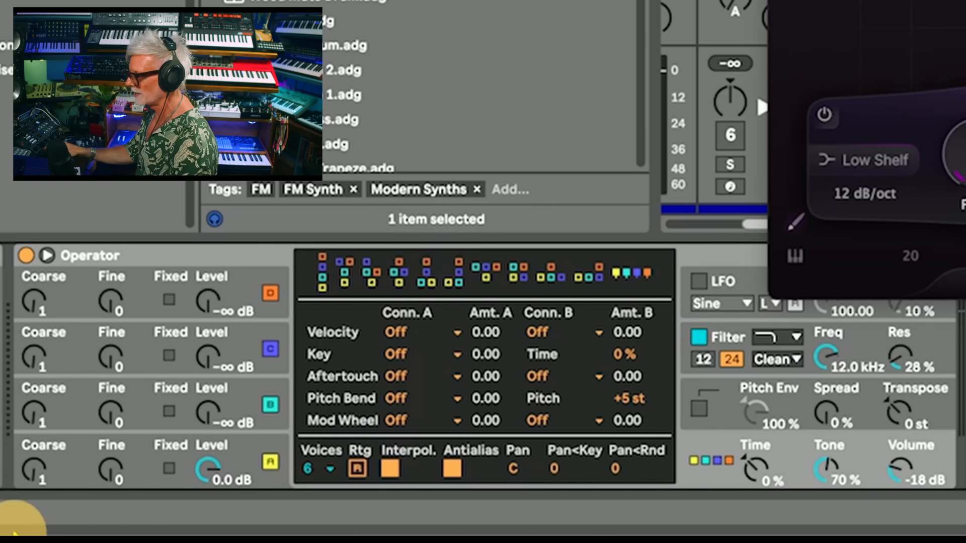
- Bring in Operator's oscillator B with Coarse 2, Level 0.0 dB, envelope Decay 638 ms and Sustain 0.0 dB
left_click(141, 394)
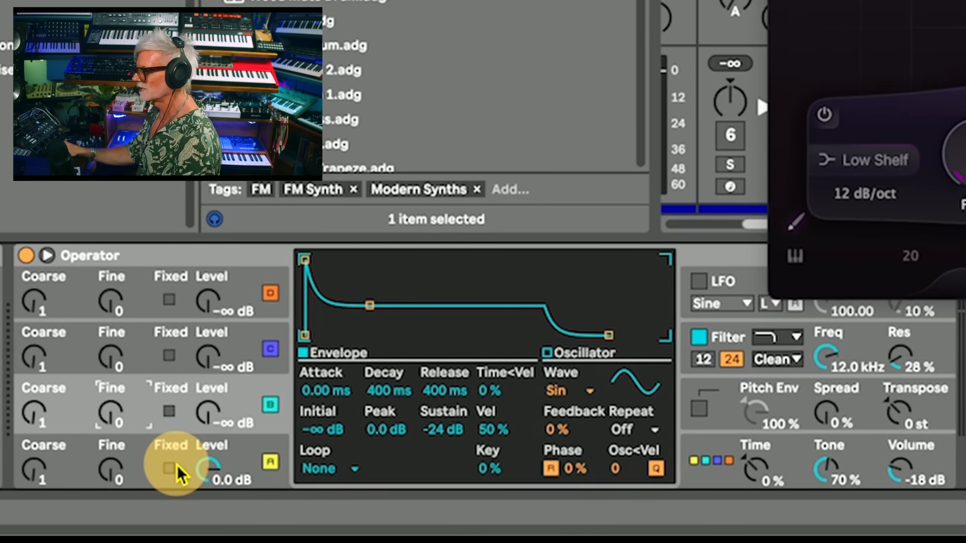
left_click_drag(206, 418, 211, 412)
left_click_drag(369, 306, 374, 260)
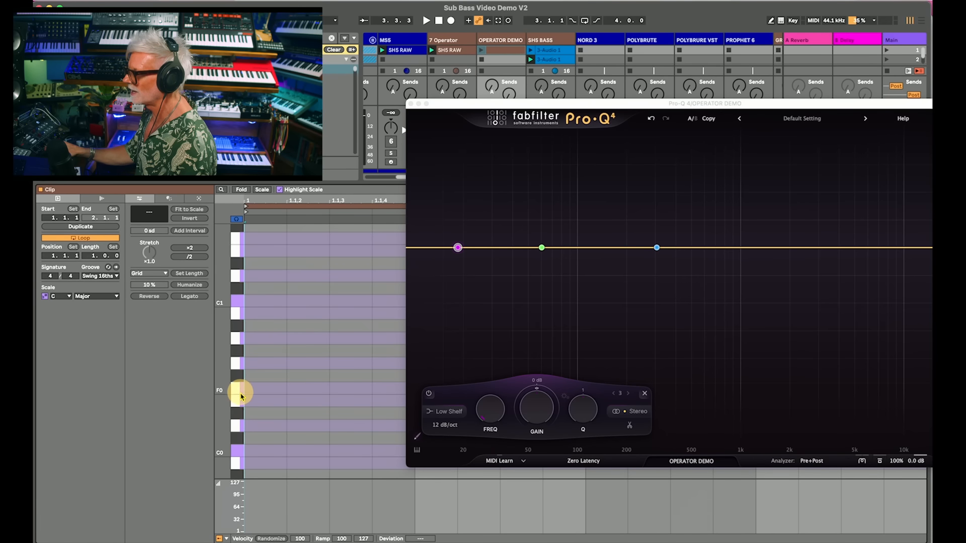
- Audition F0 with both oscillators, and fill the OPERATOR DEMO clip with sixteenth-note F0s at 1.1.3, 1.2.3, 1.3.3 and 1.4.3
left_click(238, 393)
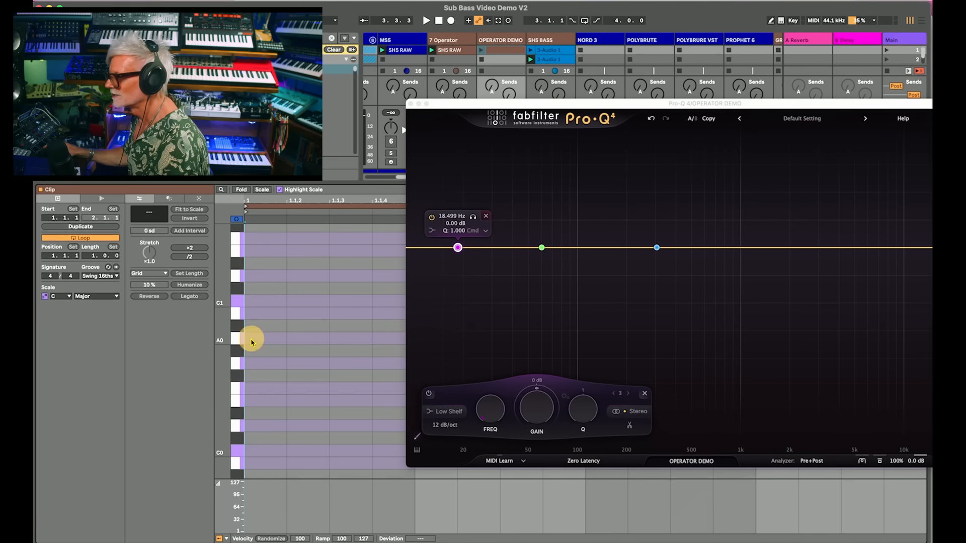
left_click(237, 392)
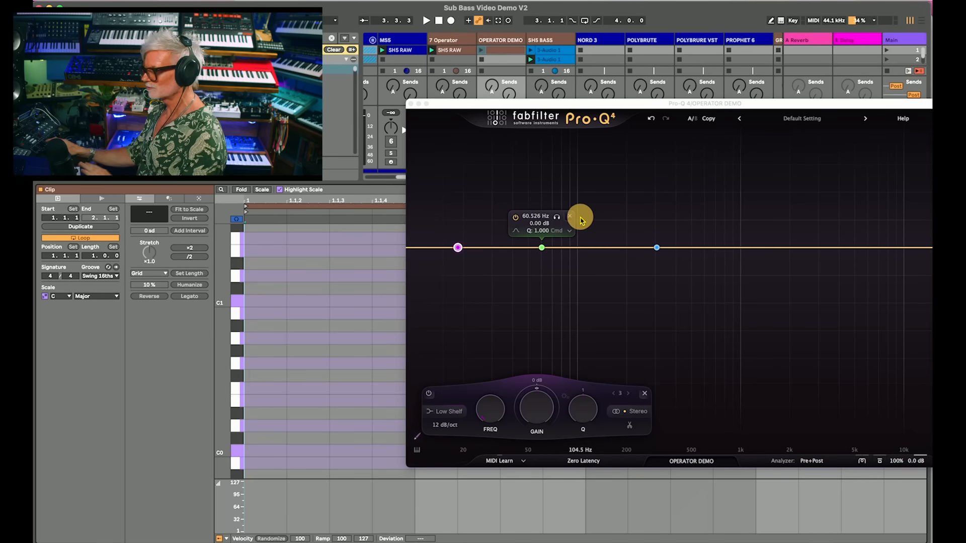
left_click(498, 49)
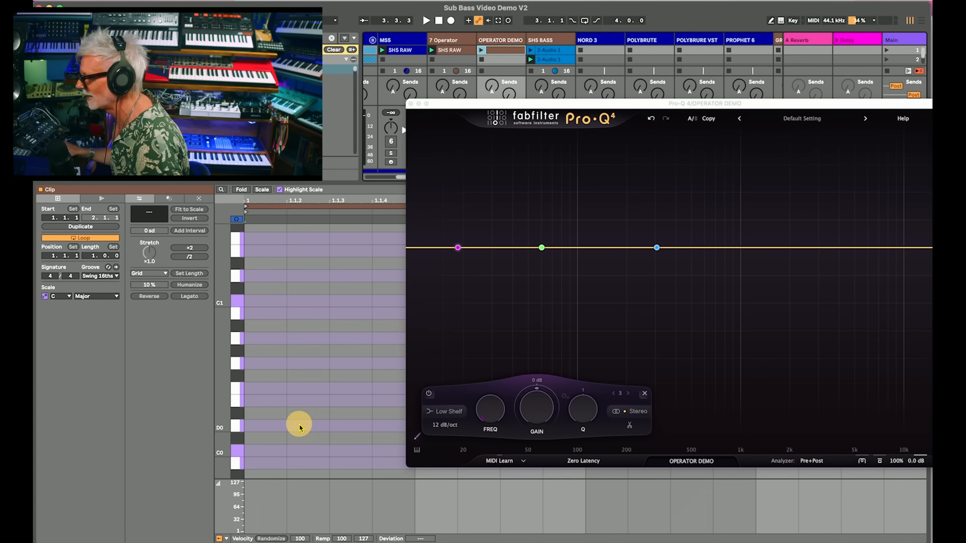
double_click(348, 389)
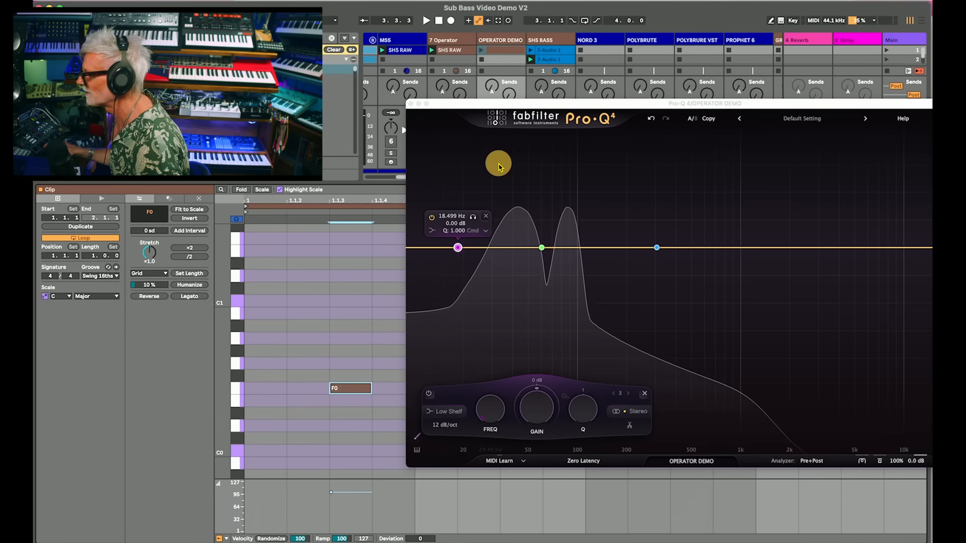
left_click_drag(553, 107, 561, 146)
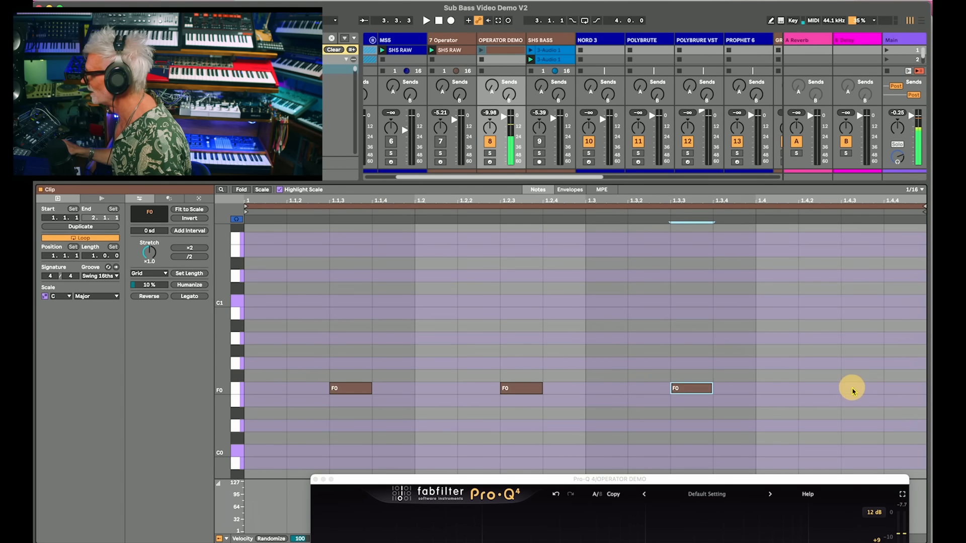
- Play the clip, solo the OPERATOR DEMO track while raising its volume, unsolo it, and bring the full Pro-Q 4 spectrum into view
left_click(481, 50)
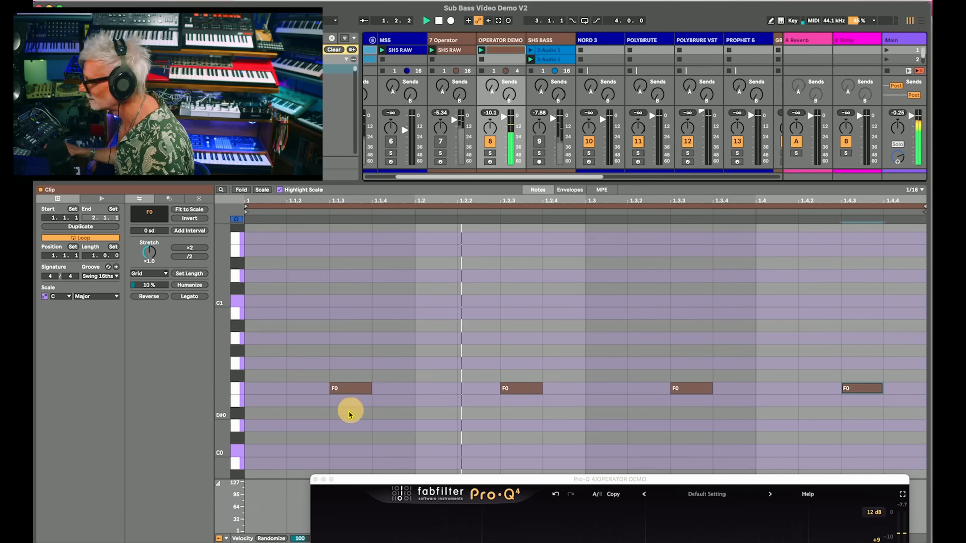
left_click(488, 154)
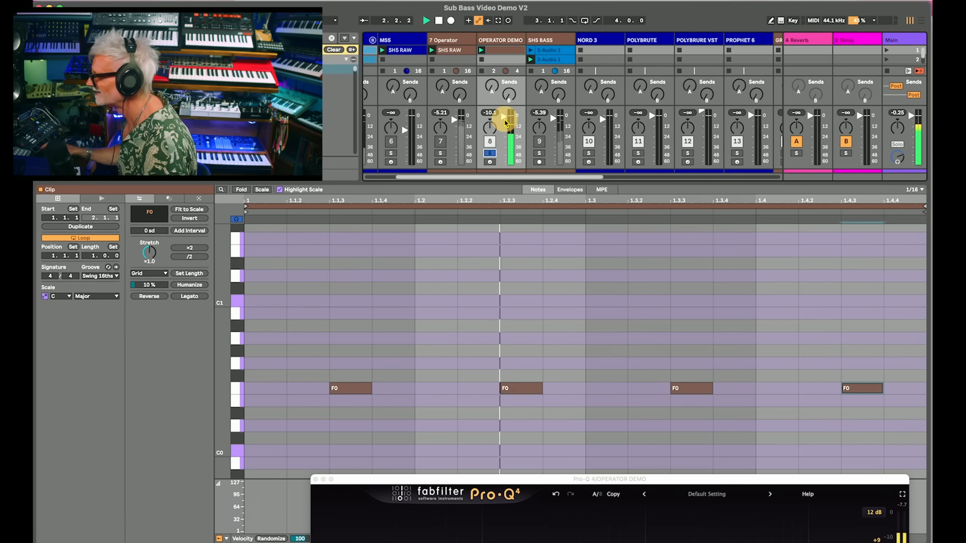
left_click_drag(517, 478, 525, 425)
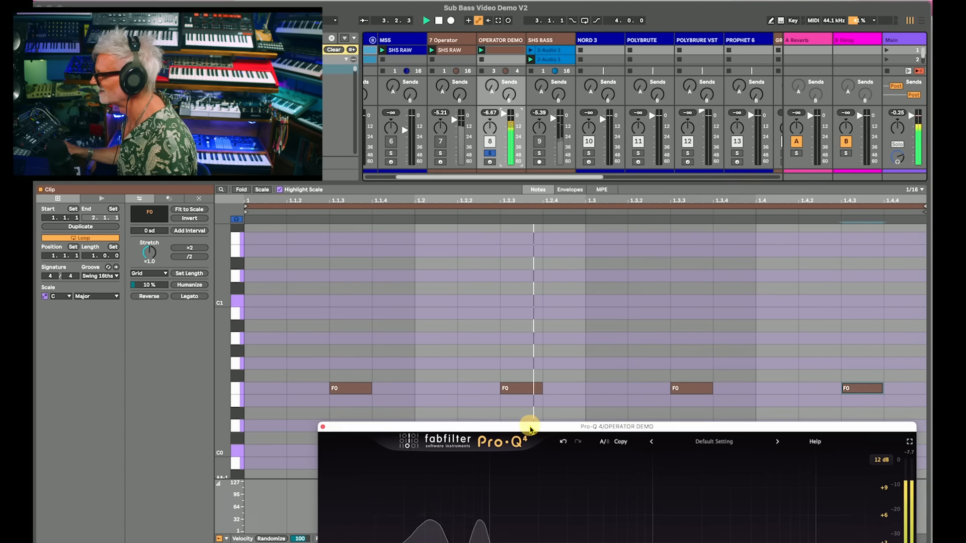
left_click(489, 154)
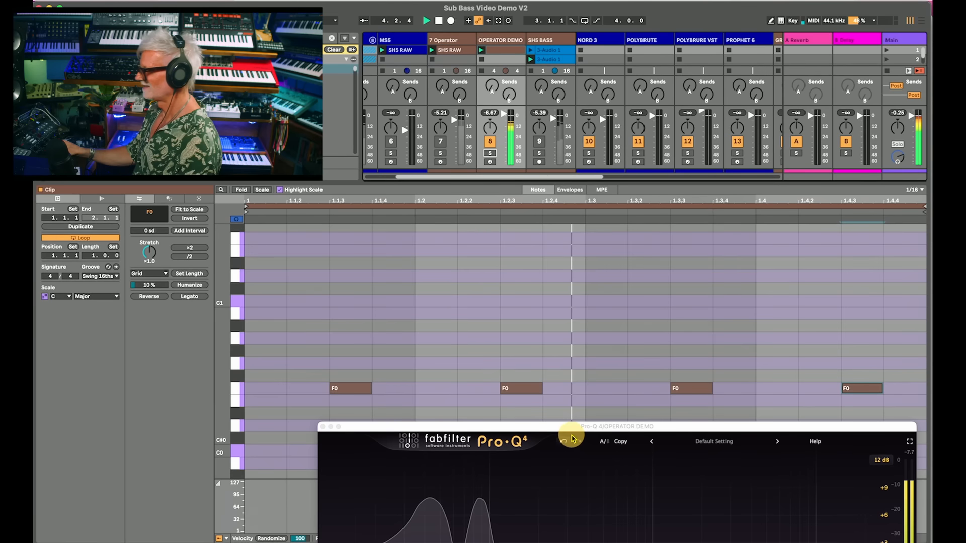
left_click_drag(574, 433, 590, 156)
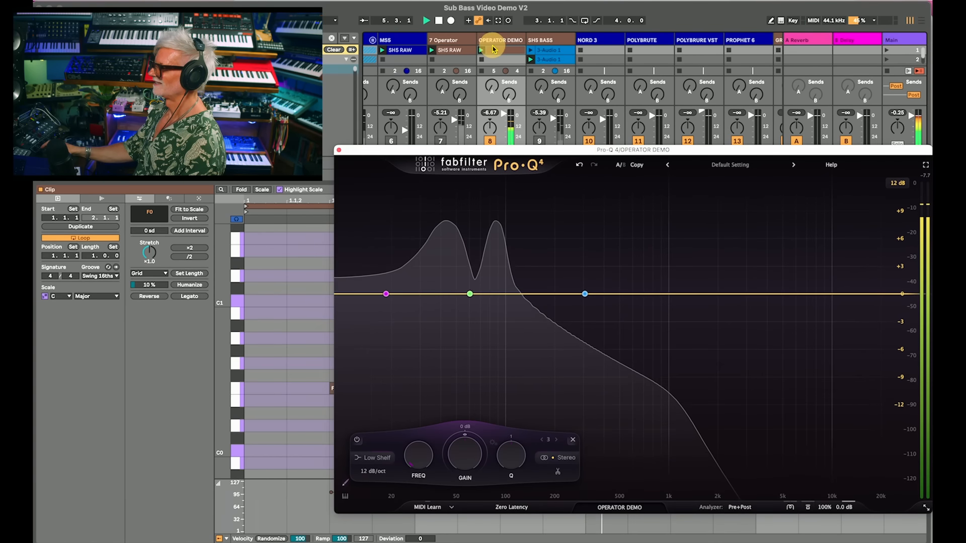
- Show the track's devices and compare the spectrum during playback with Operator's oscillator B off and on
double_click(503, 43)
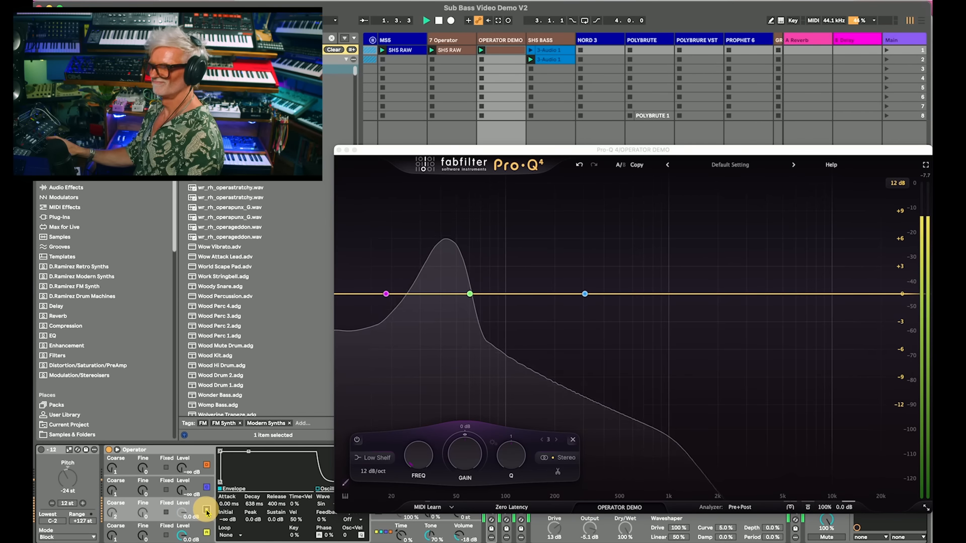
key("space")
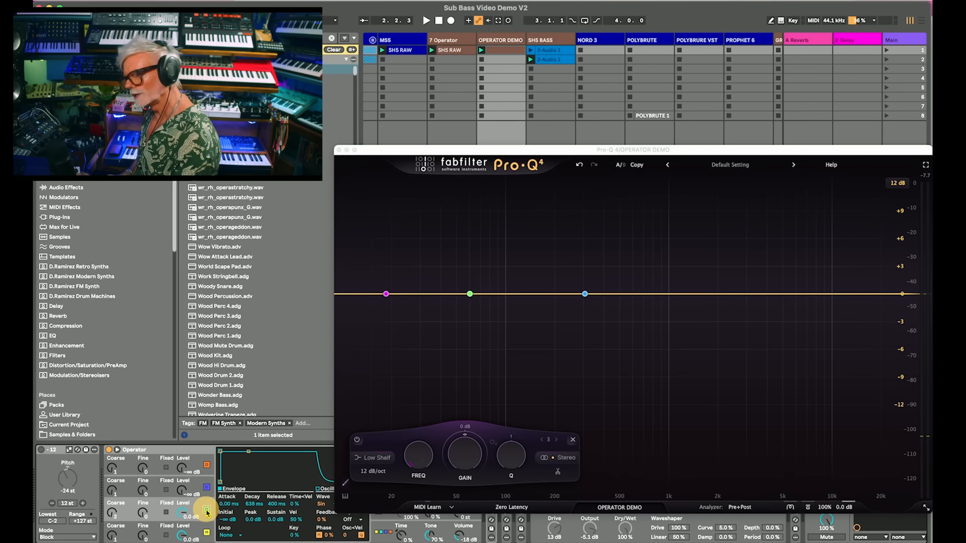
key("space")
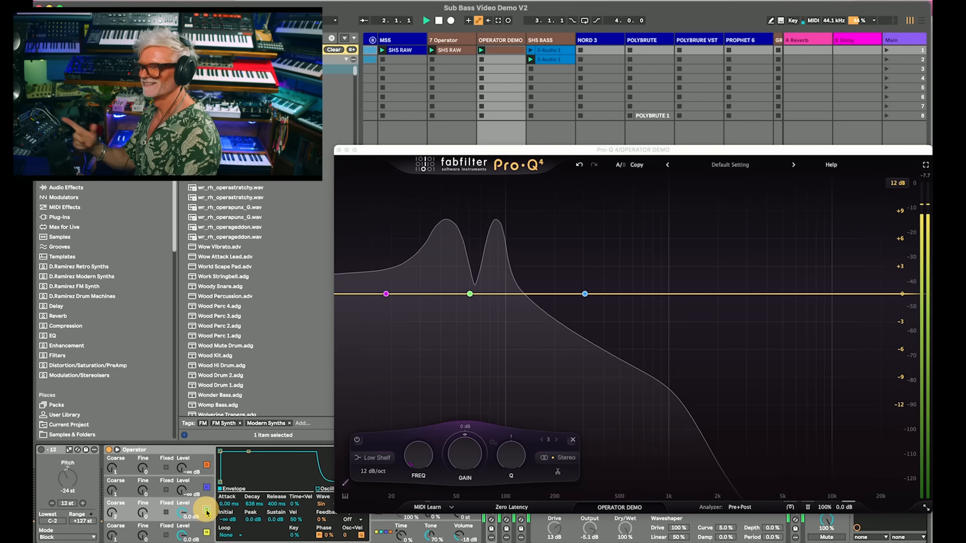
key("space")
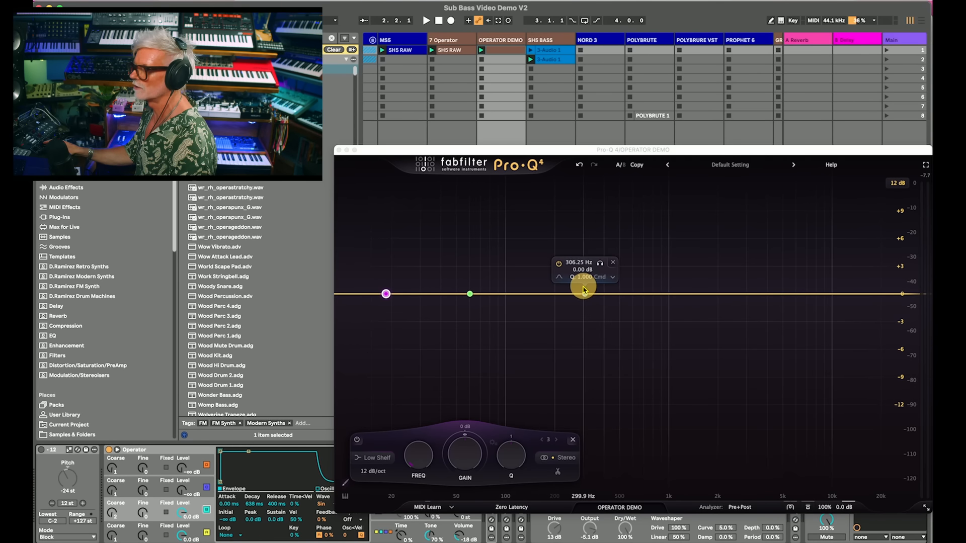
key("space")
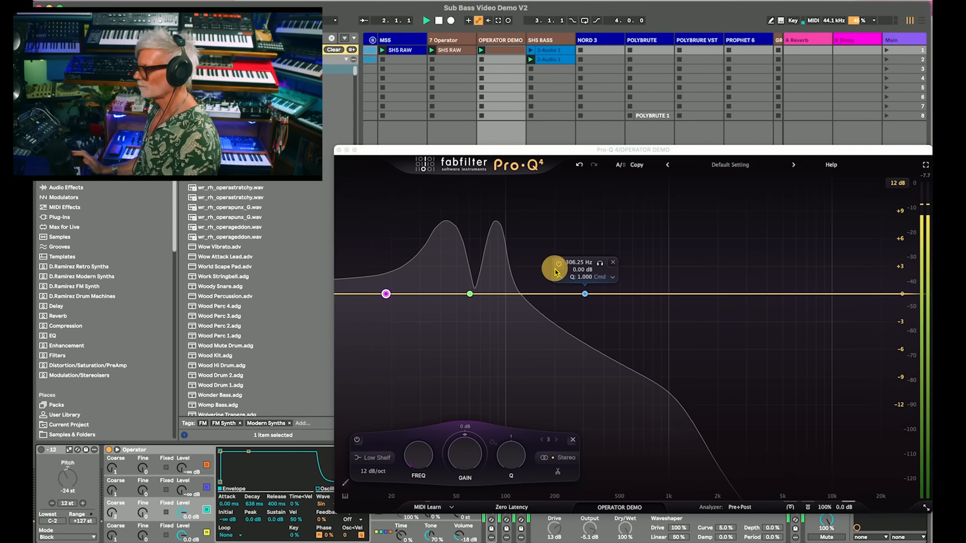
key("space")
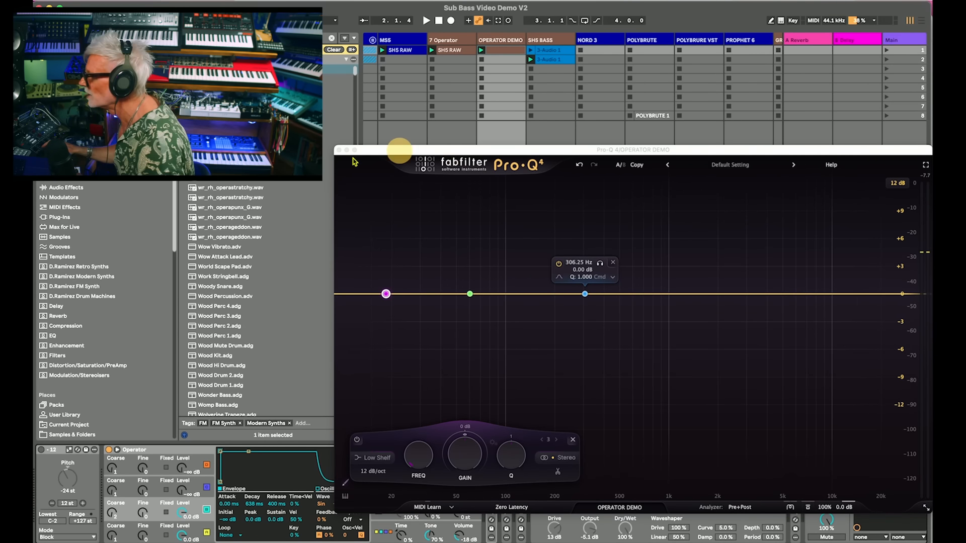
- Switch off Operator's oscillator B and uncover the Operator device by moving the Pro-Q 4 window aside
left_click_drag(399, 150, 432, 87)
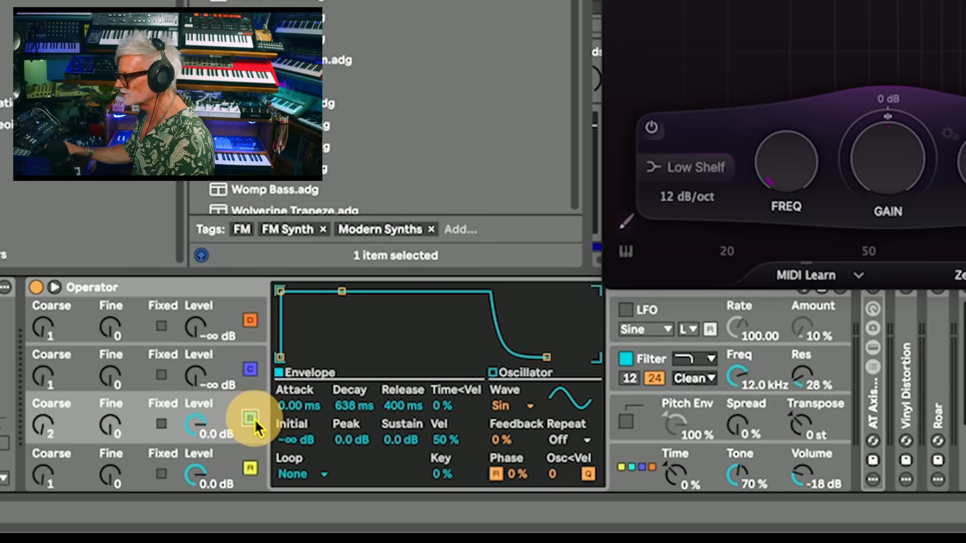
left_click(251, 417)
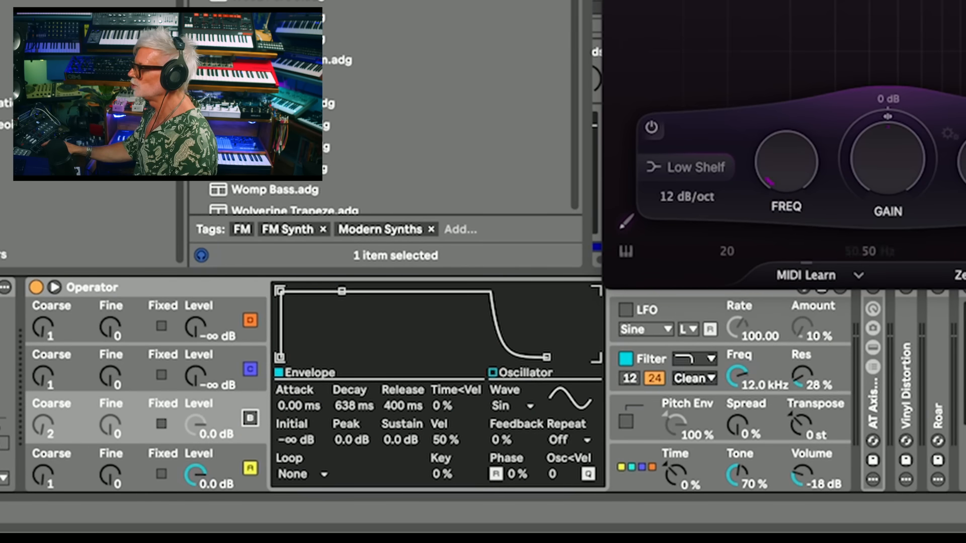
left_click_drag(690, 0, 604, 0)
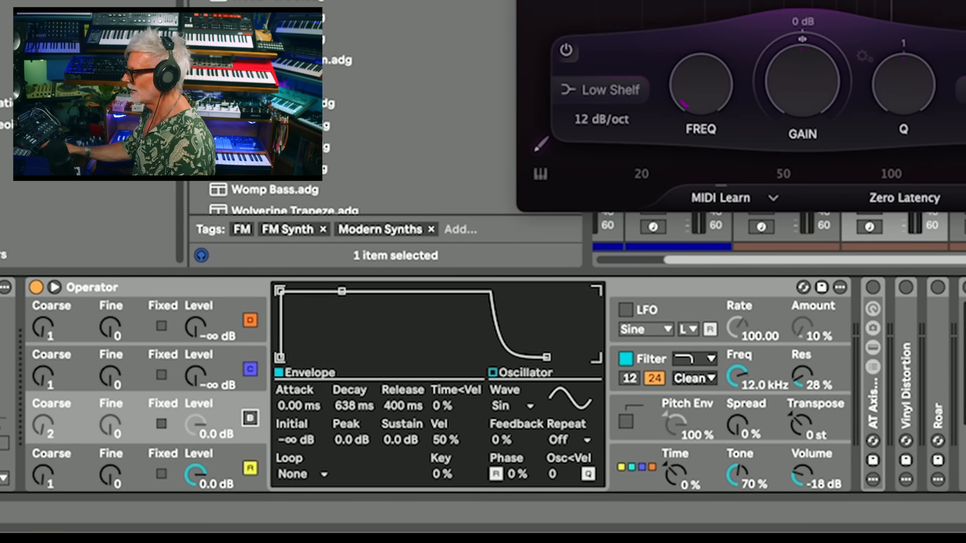
left_click(691, 291)
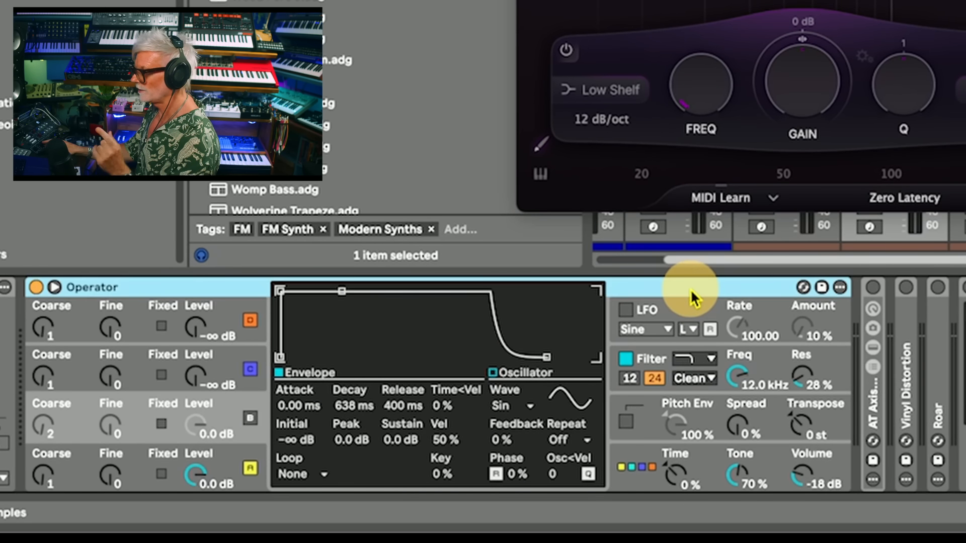
- Set Operator's filter circuit type to MS2, switching back to Clean once to compare the available filter parameters
left_click(693, 379)
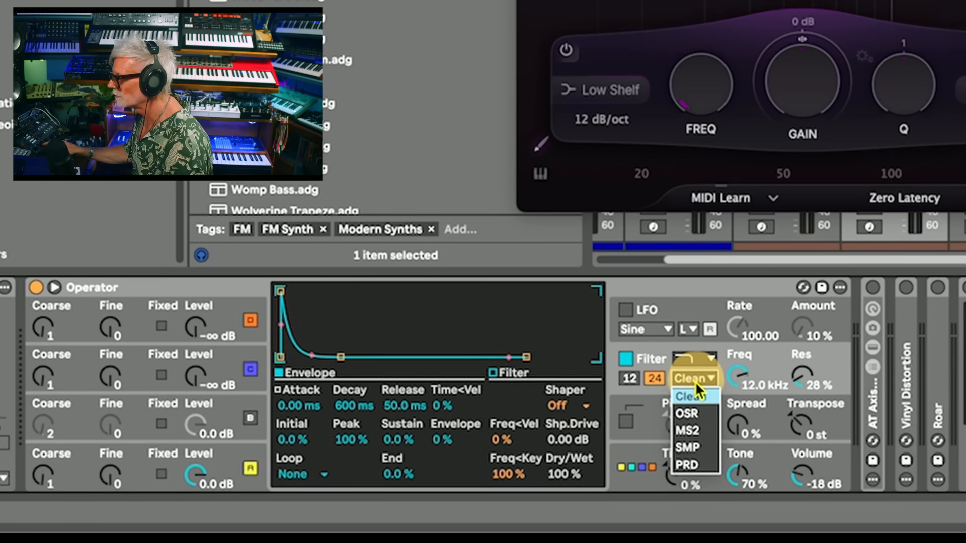
left_click(698, 434)
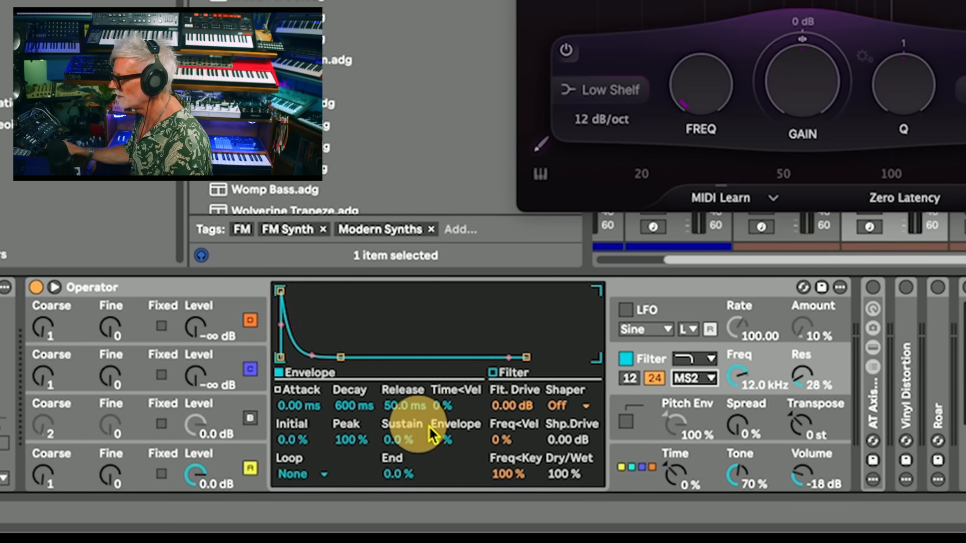
left_click(709, 378)
left_click(694, 395)
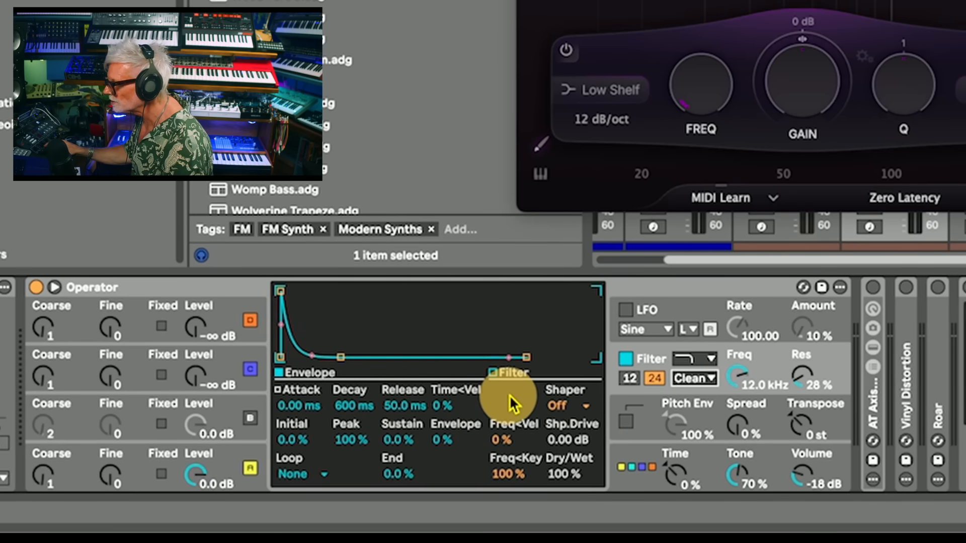
left_click(694, 378)
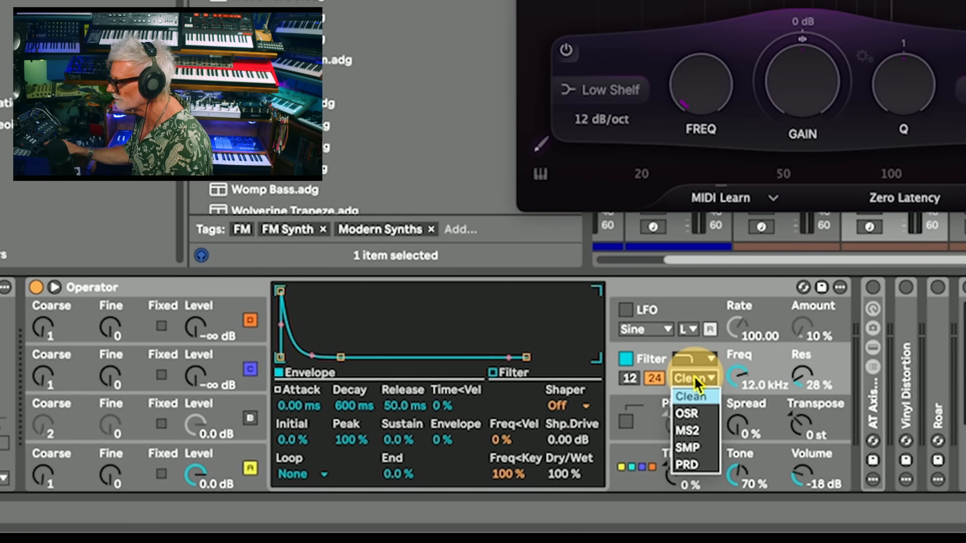
left_click(697, 432)
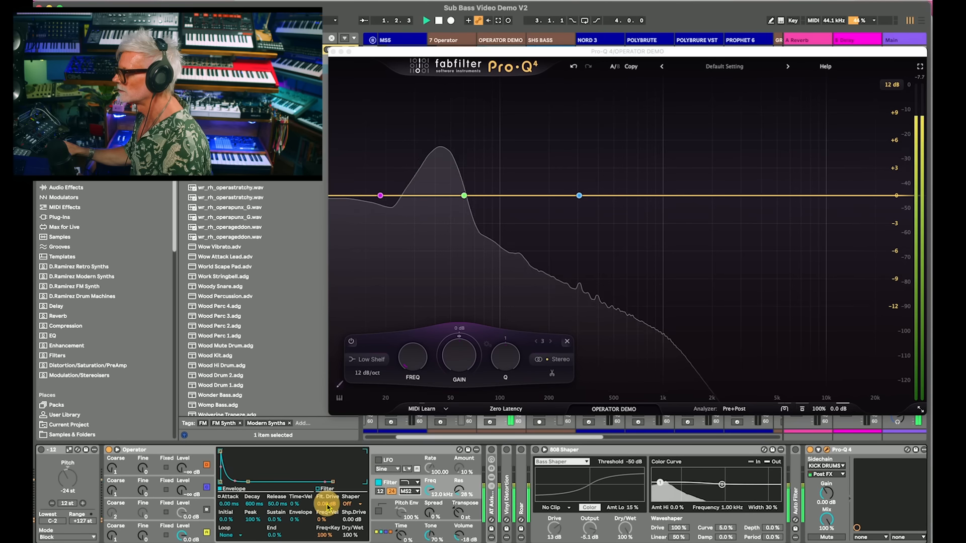
- With the Pro-Q 4 window clear of the mixer, play the soloed OPERATOR DEMO track and raise Operator's filter drive to 19.9 dB
left_click_drag(513, 406, 513, 385)
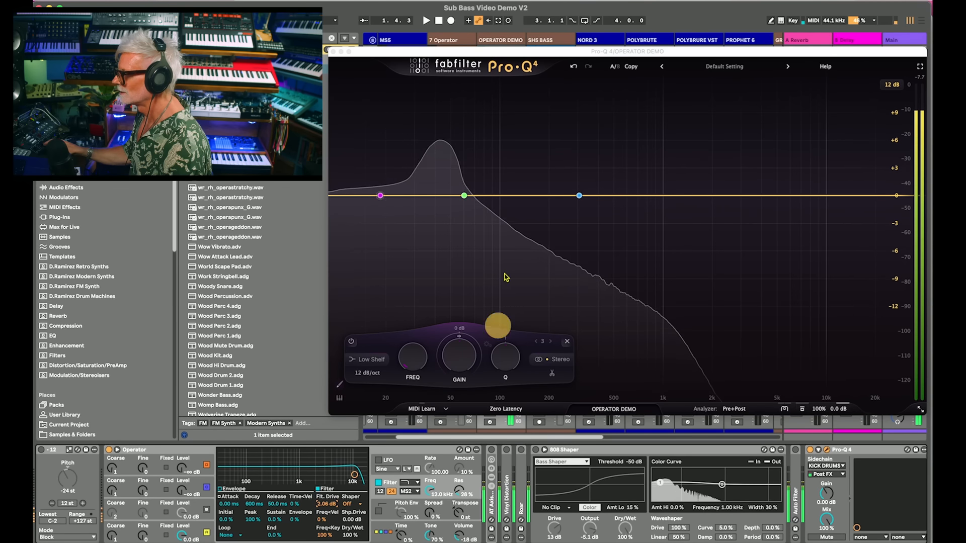
left_click_drag(548, 51, 551, 29)
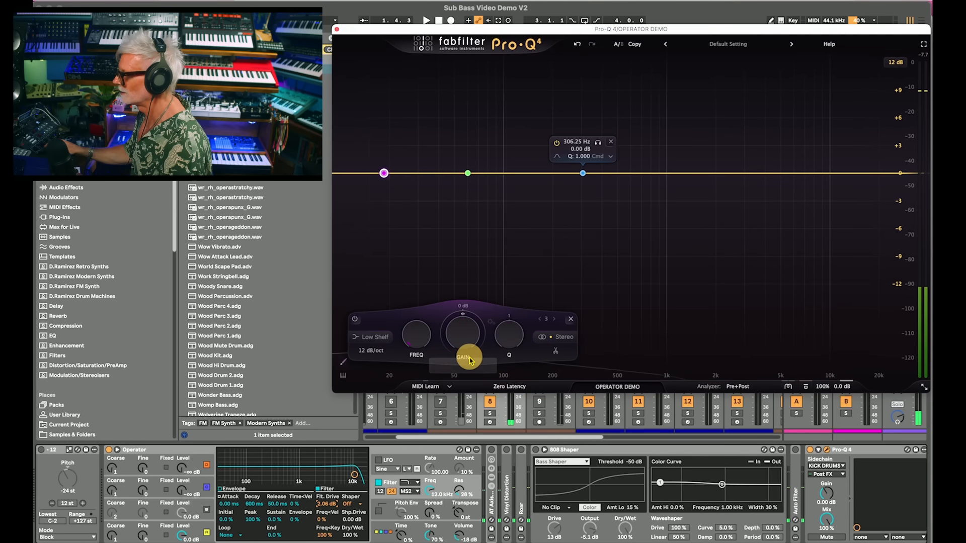
left_click(490, 413)
key("space")
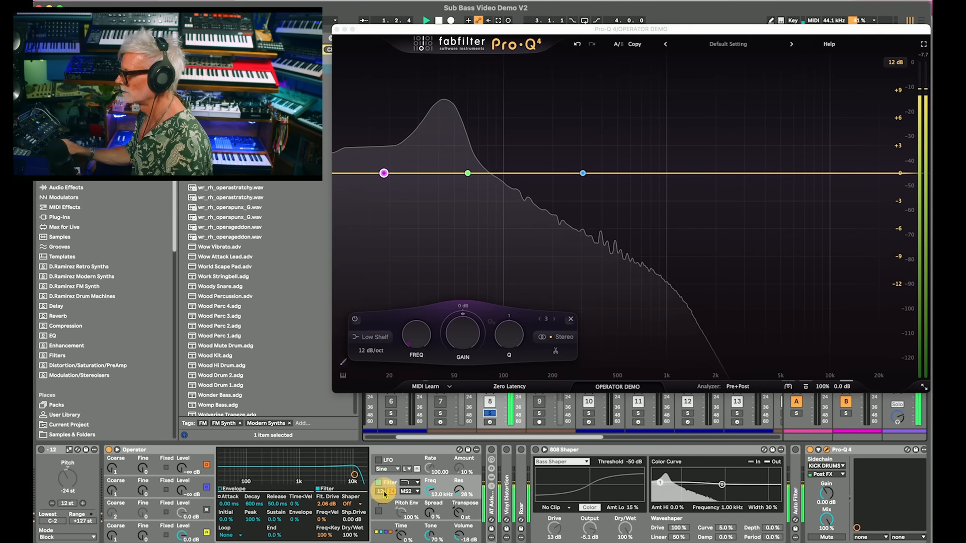
left_click_drag(324, 504, 326, 509)
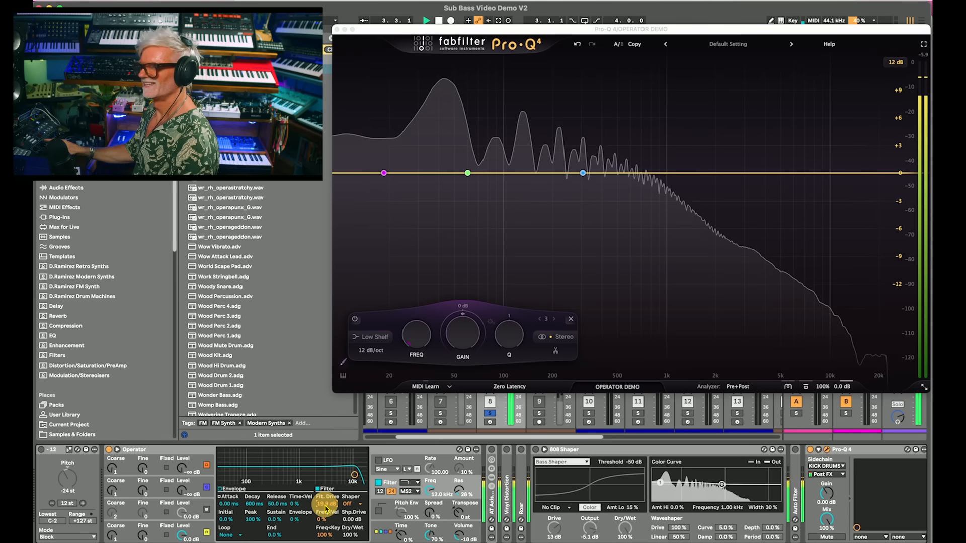
key("space")
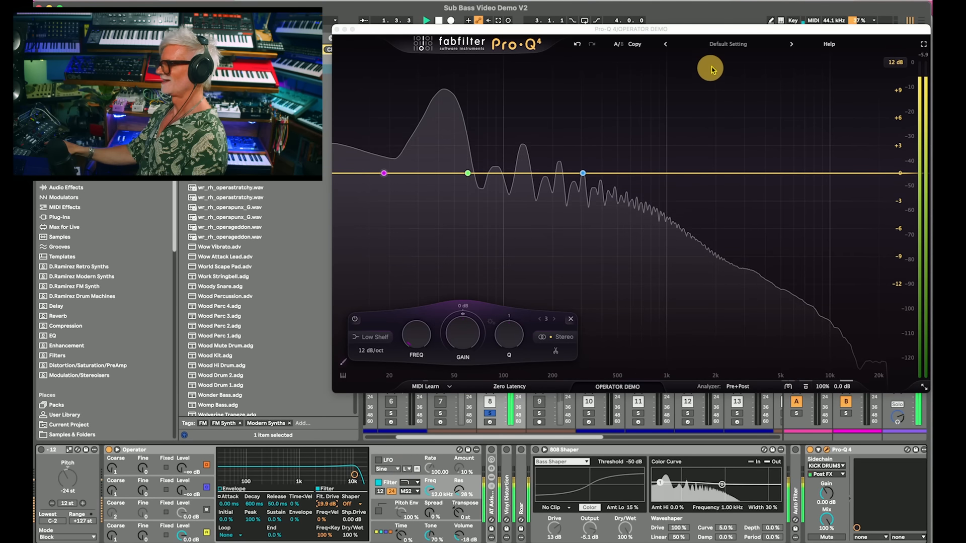
key("space")
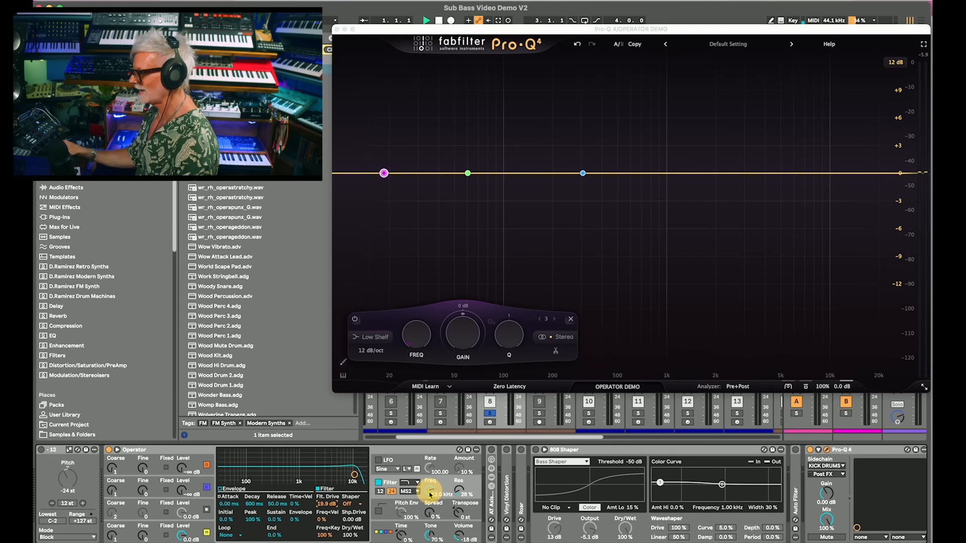
- During playback, lower Operator's filter frequency to 1.12 kHz and raise its resonance to 44 %
left_click_drag(430, 495, 430, 488)
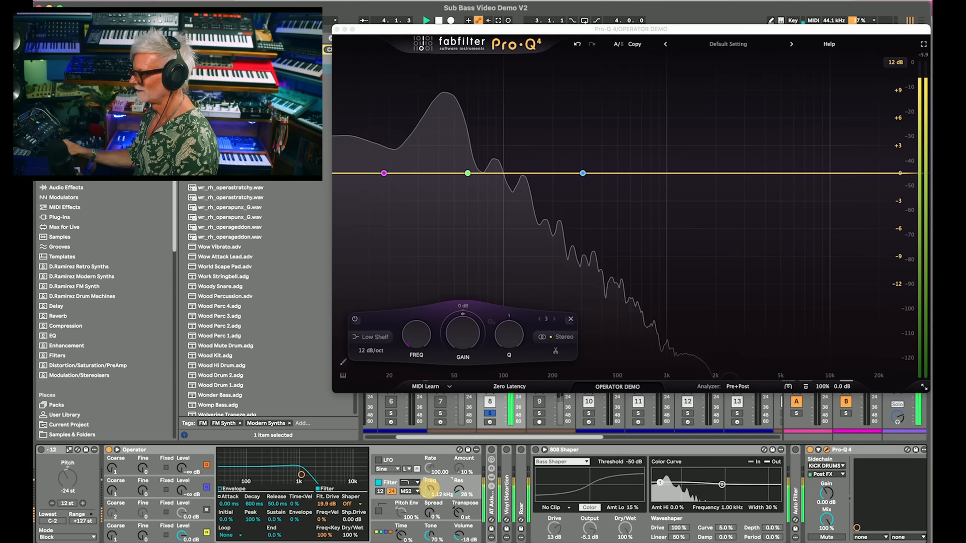
left_click_drag(459, 490, 459, 483)
key("space")
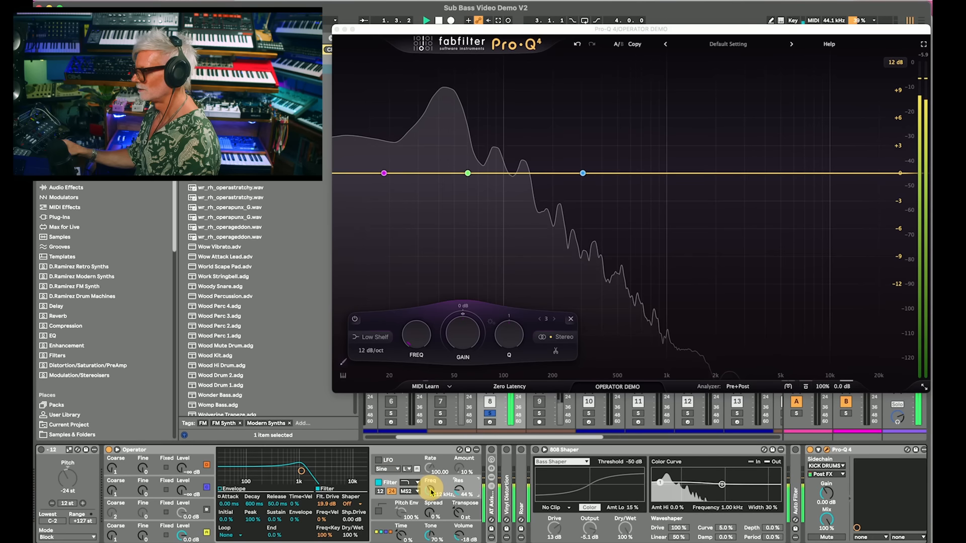
- Unsolo the OPERATOR DEMO track to hear it in the mix, and return the filter to 18.5 kHz with 0 dB drive
left_click(491, 414)
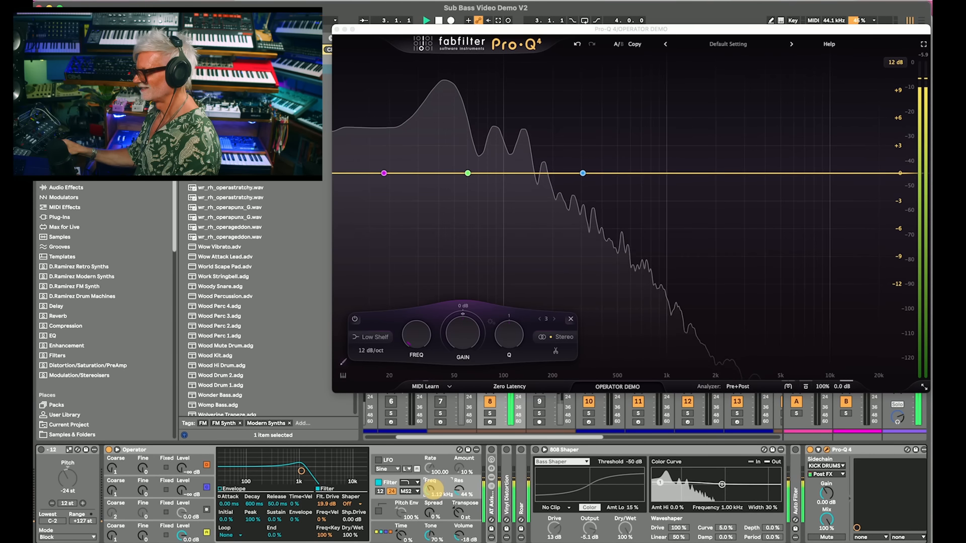
key("space")
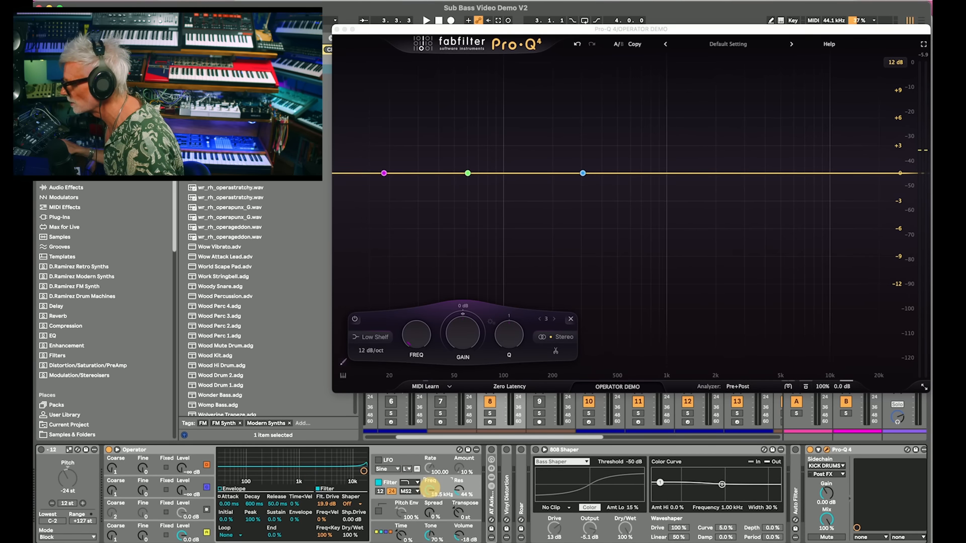
left_click_drag(321, 504, 317, 519)
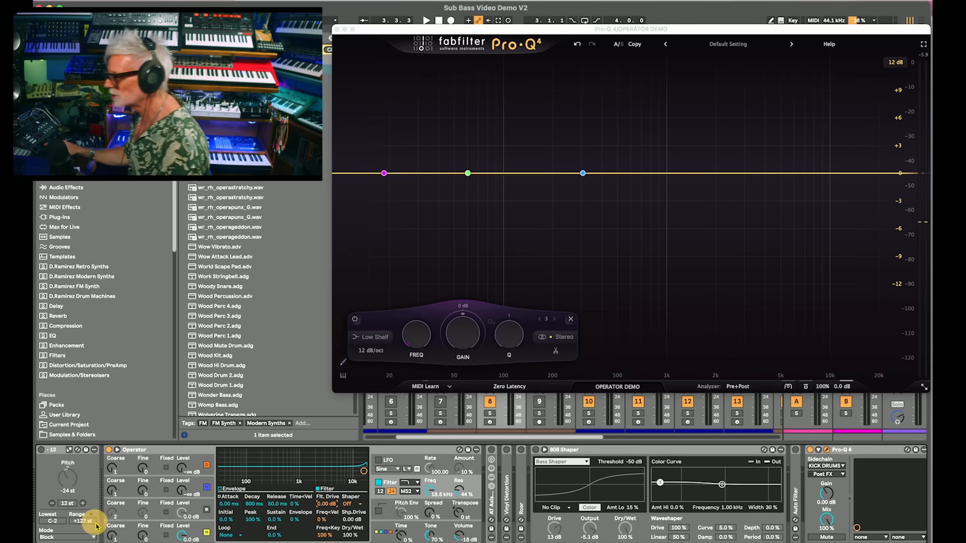
- Play the soloed OPERATOR DEMO track with oscillator A's wave set to Triangle, and lower the filter frequency to 2.29 kHz
left_click(145, 530)
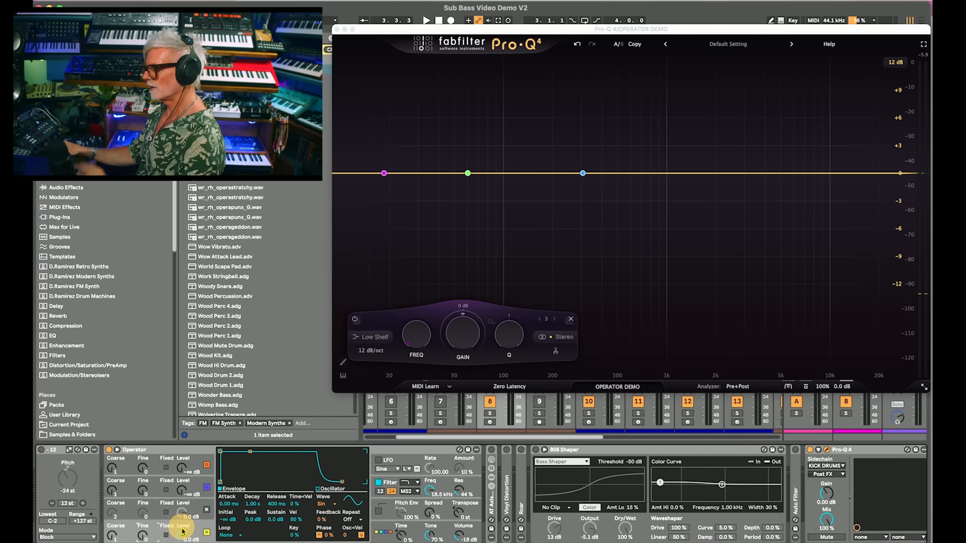
left_click(490, 413)
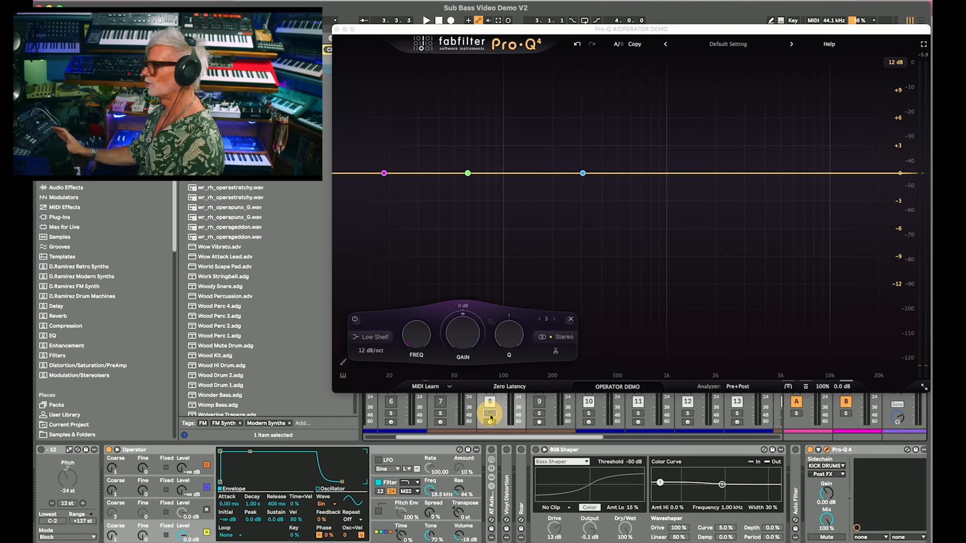
key("space")
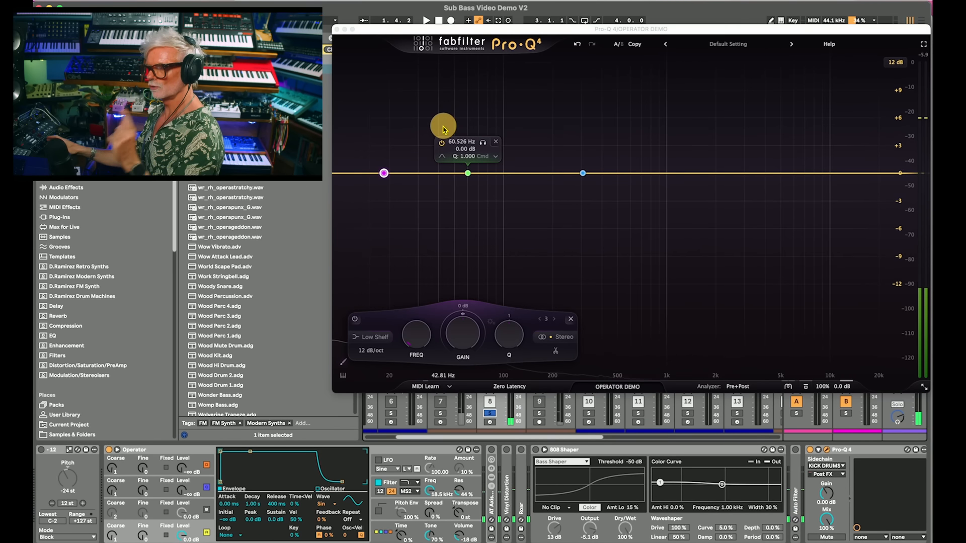
left_click(320, 506)
left_click(328, 473)
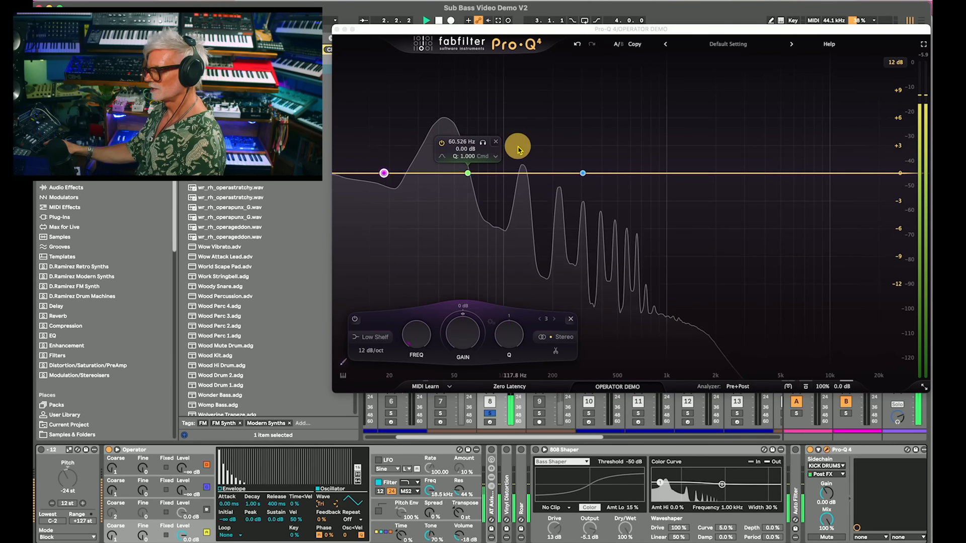
mouse_move(528, 158)
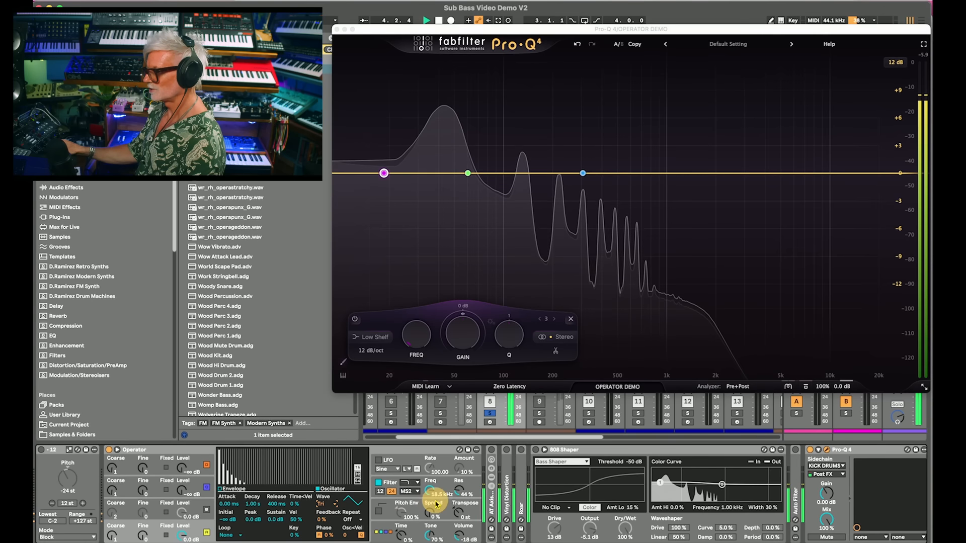
left_click_drag(431, 487, 432, 490)
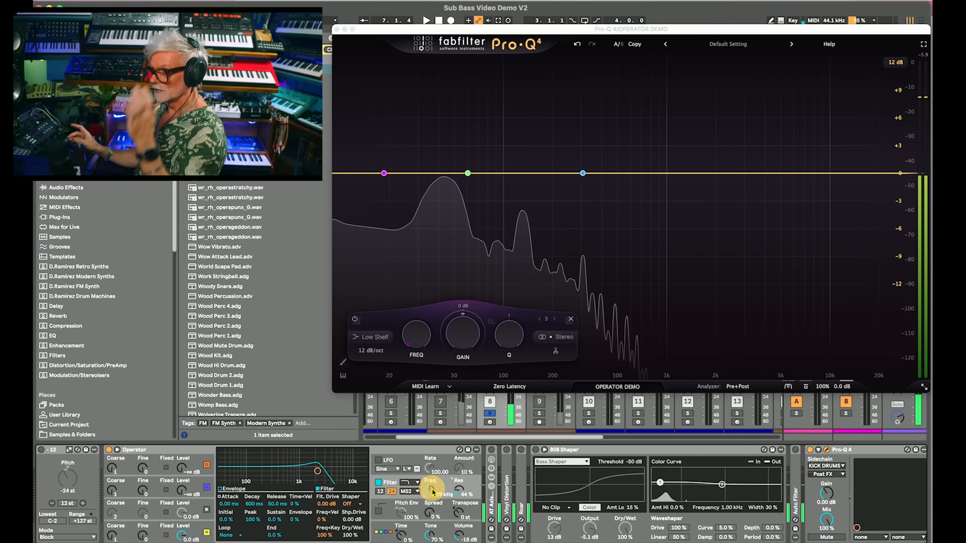
- Play the triangle-wave bass unsoloed with the full mix, and solo the OPERATOR DEMO track again
left_click(489, 413)
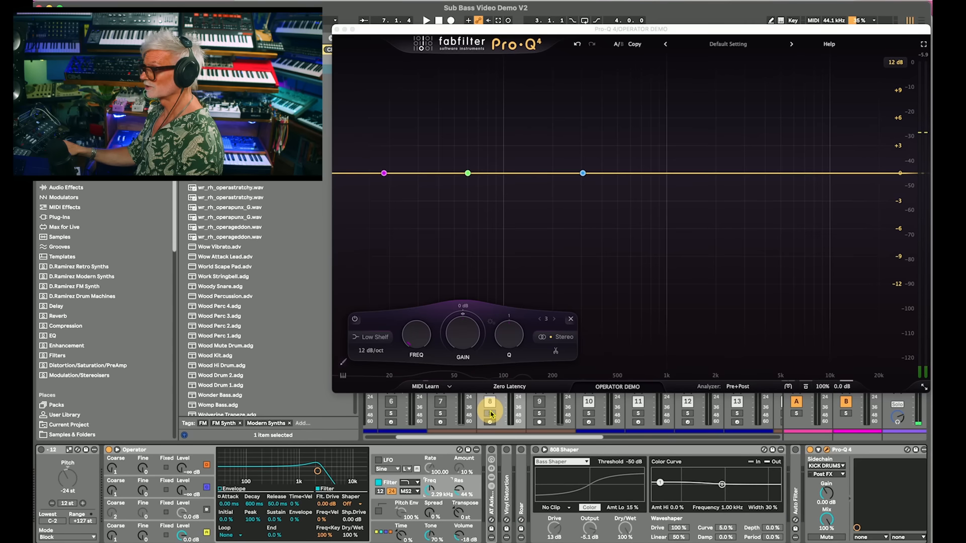
key("space")
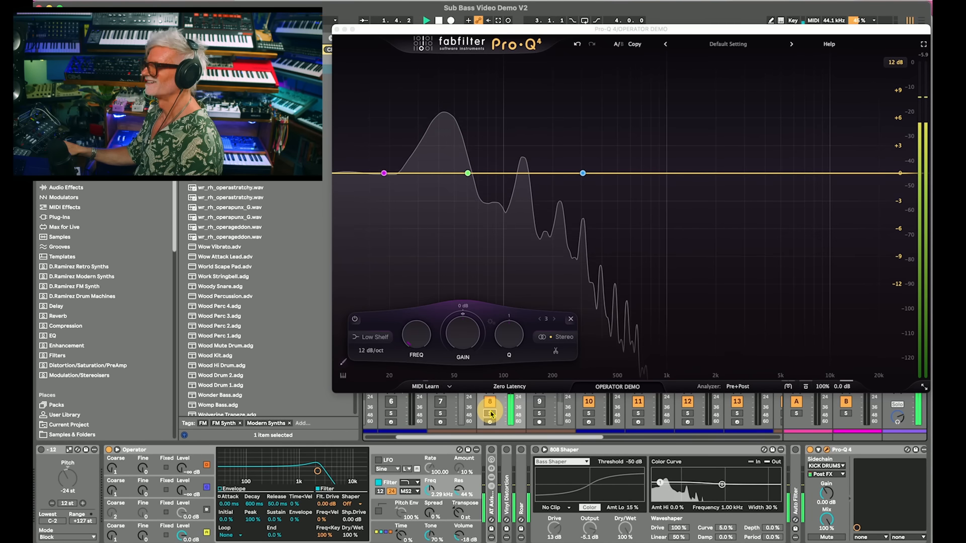
key("space")
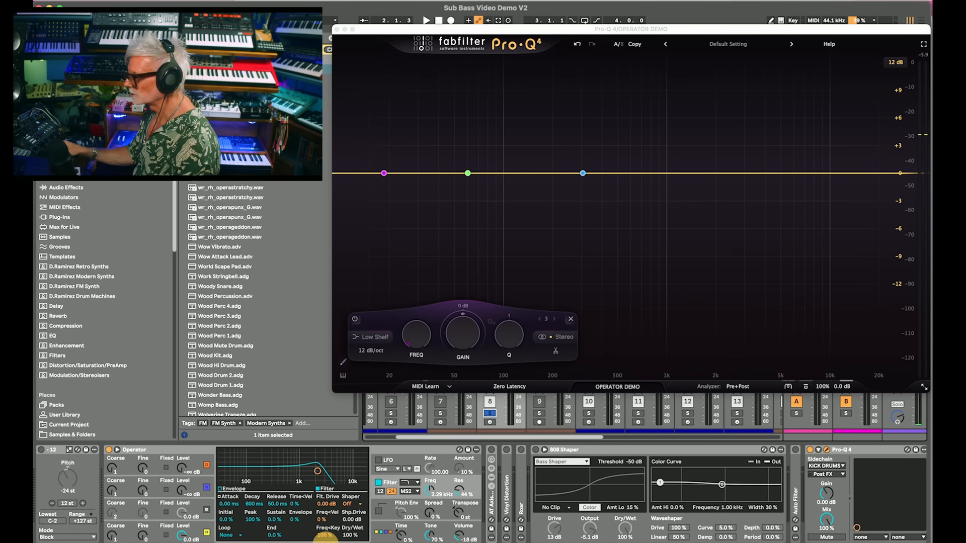
- Set oscillator A's wave to Square 64 and examine its harmonics in the Pro-Q 4 spectrum during playback
left_click(160, 527)
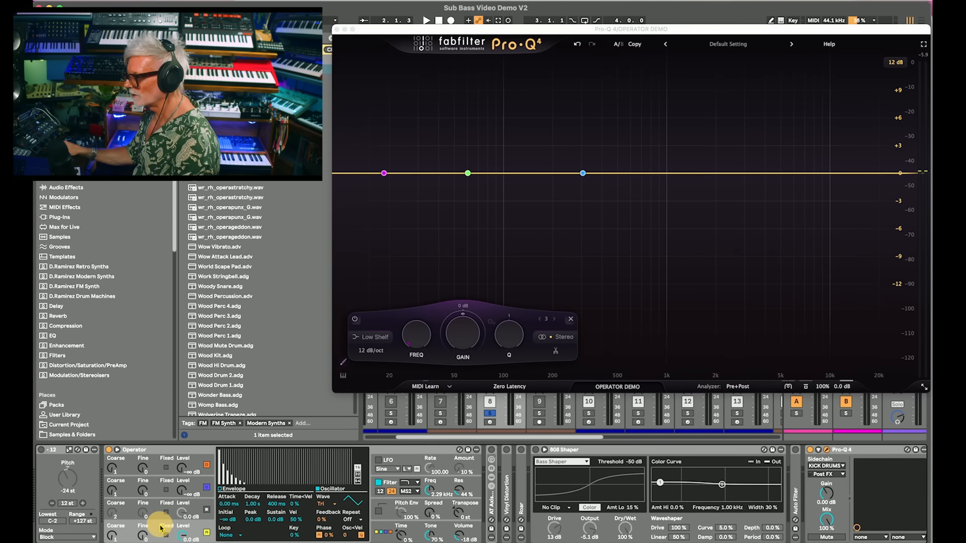
left_click(325, 505)
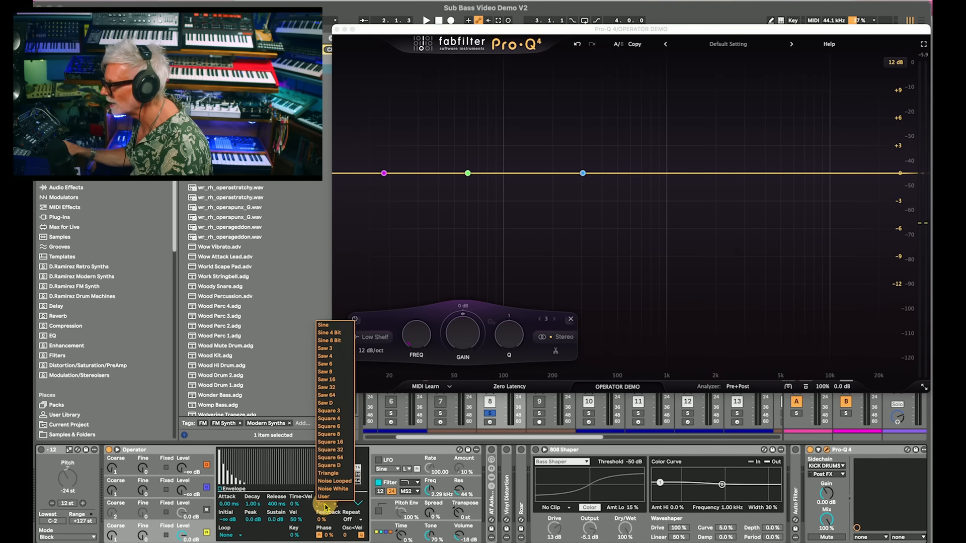
left_click(340, 458)
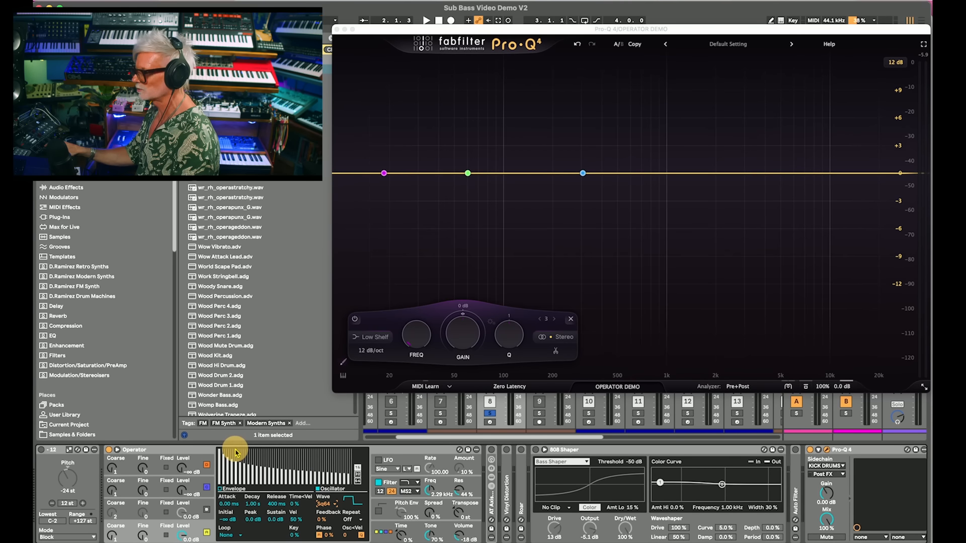
mouse_move(409, 145)
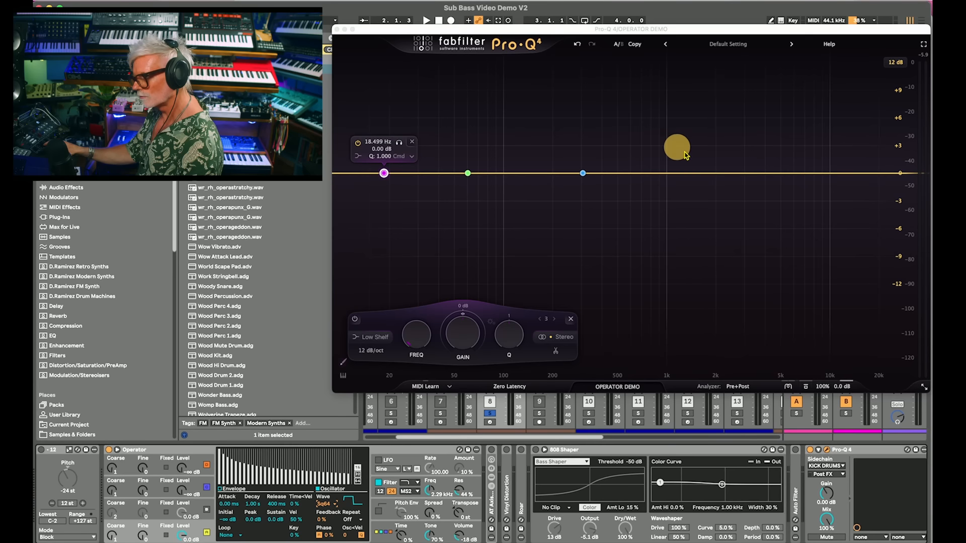
key("space")
mouse_move(552, 145)
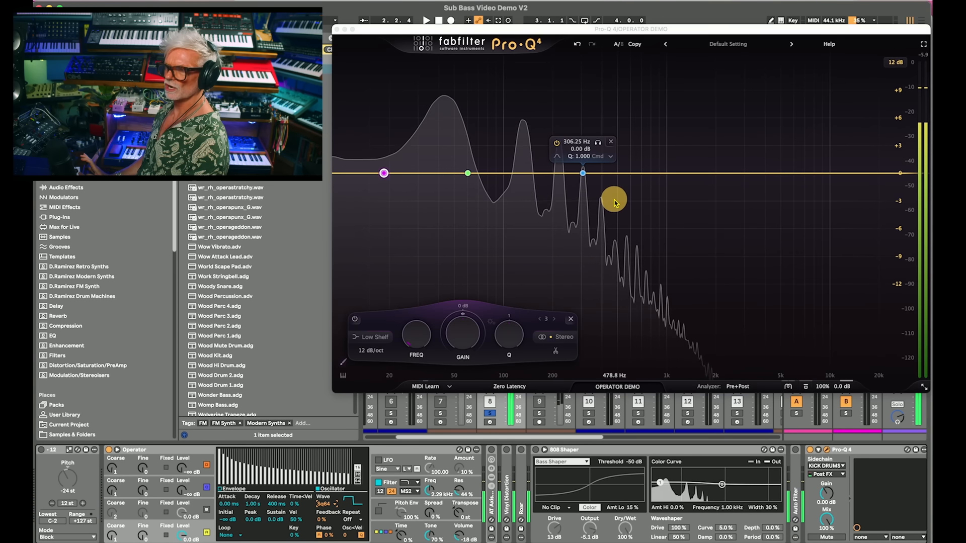
key("space")
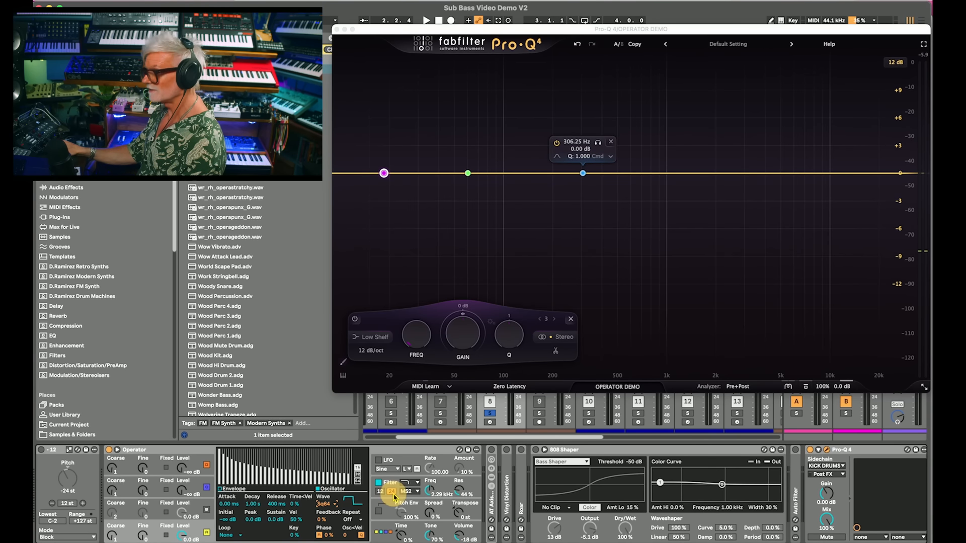
- Lower Operator's filter frequency to 825 Hz during playback, and unsolo the OPERATOR DEMO track to hear the square-wave bass in the mix
key("space")
left_click_drag(429, 496, 430, 499)
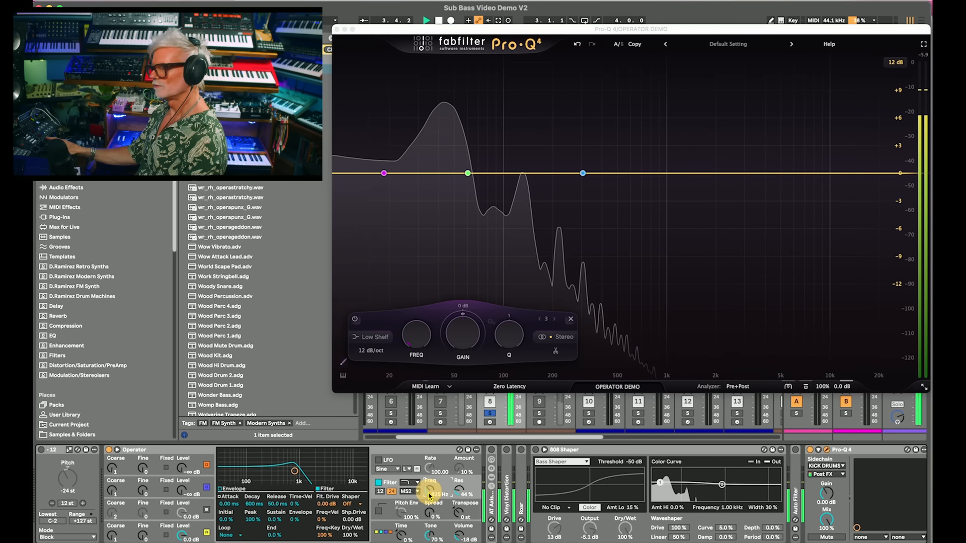
key("space")
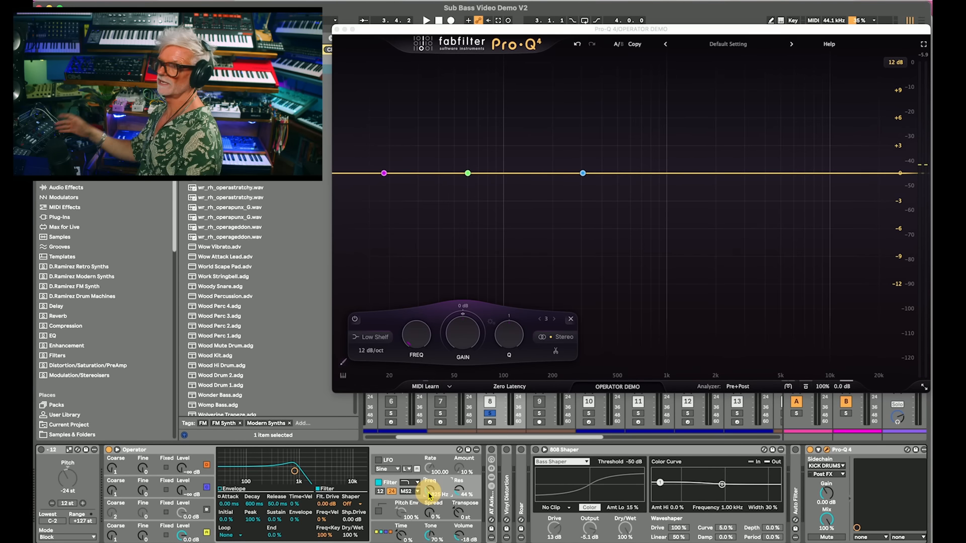
key("space")
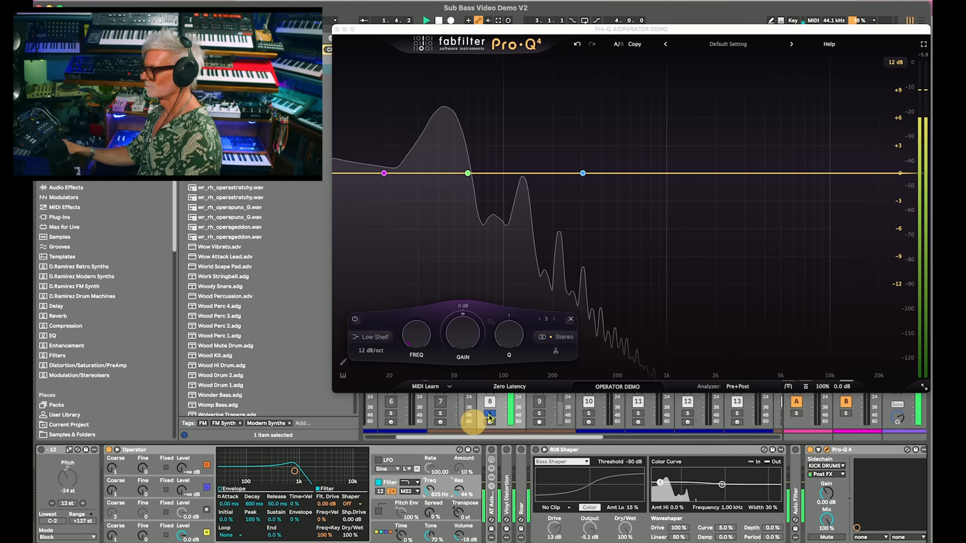
left_click(490, 416)
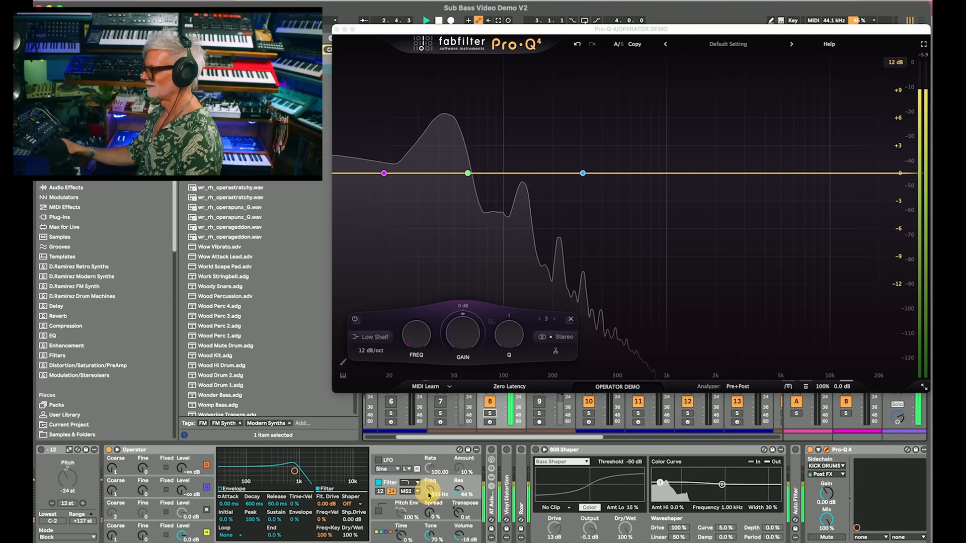
- Raise Operator's filter frequency to 1.45 kHz, stop playback, and set oscillator A's wave to Saw 64
left_click_drag(429, 496, 430, 490)
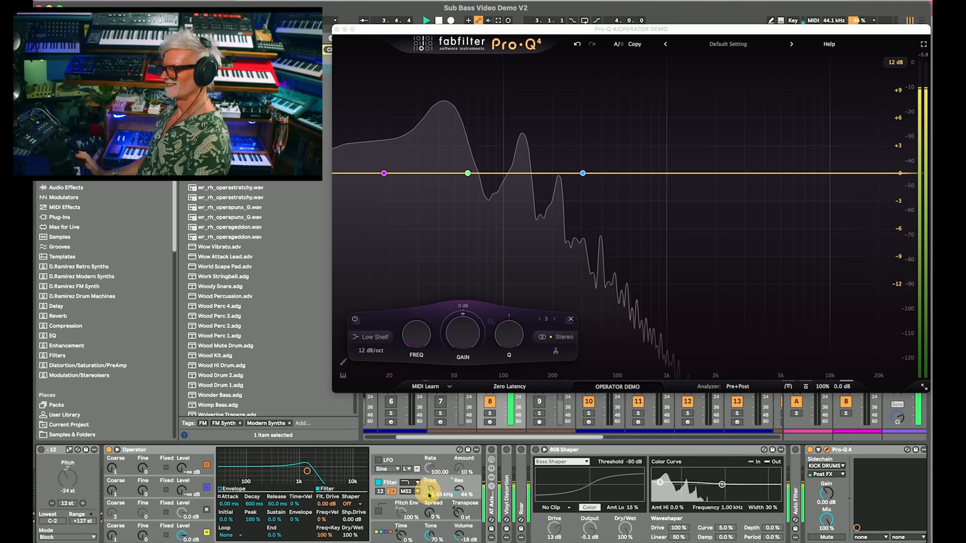
key("space")
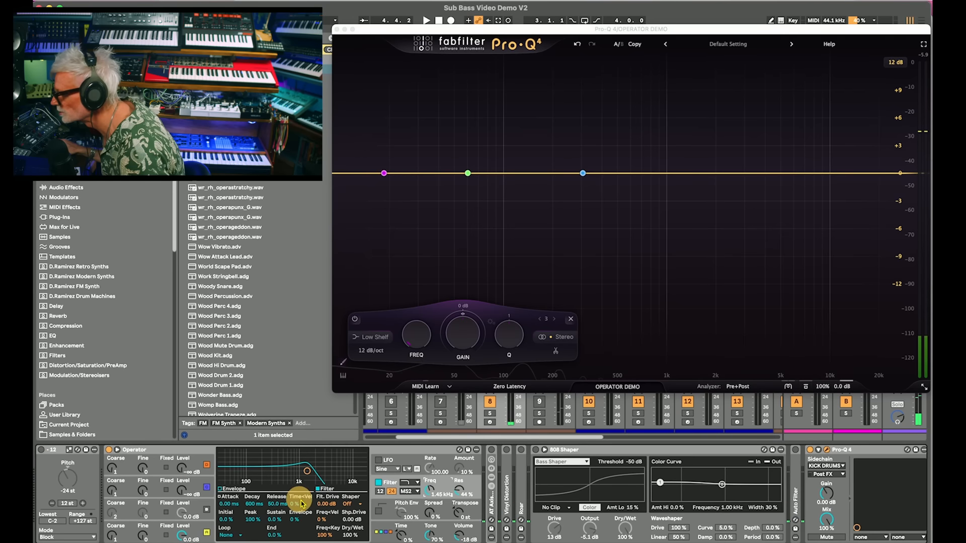
left_click(152, 528)
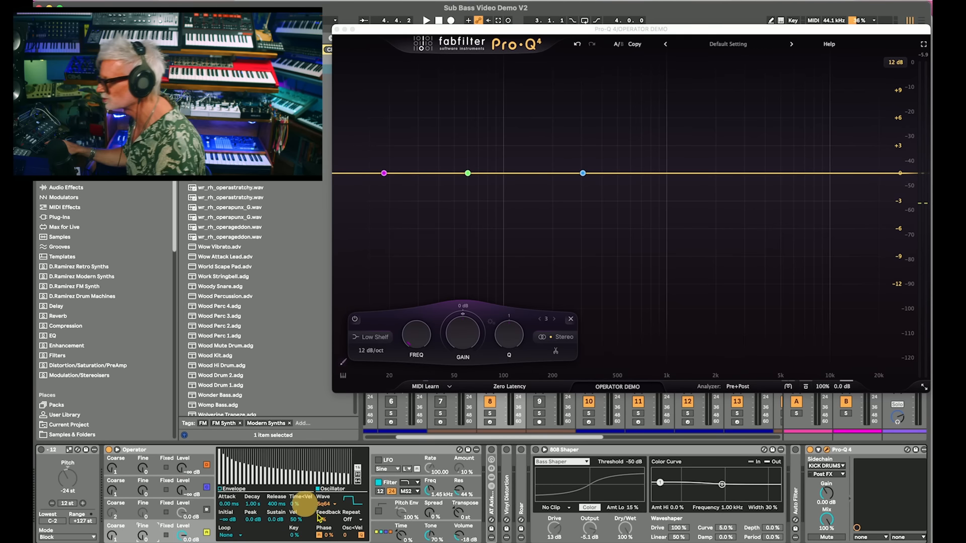
left_click(325, 504)
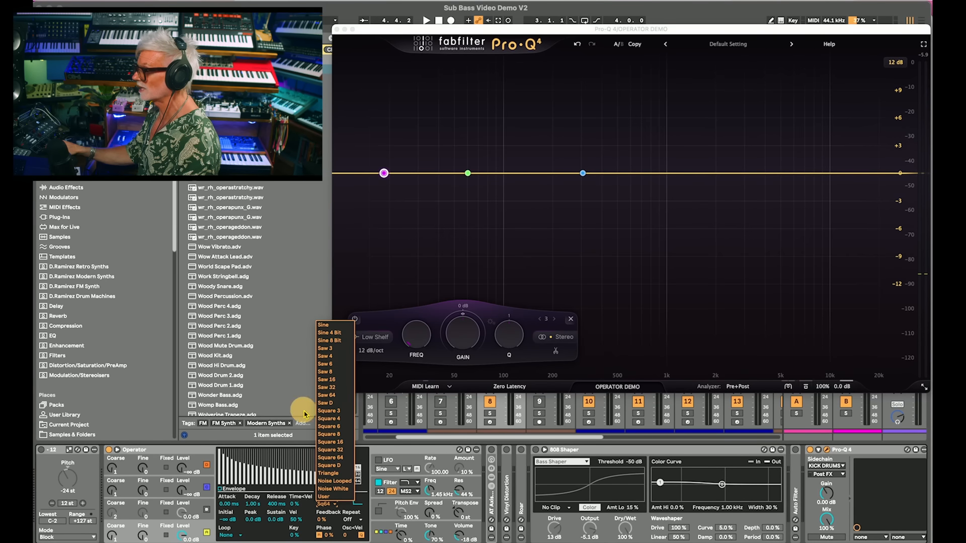
left_click(336, 395)
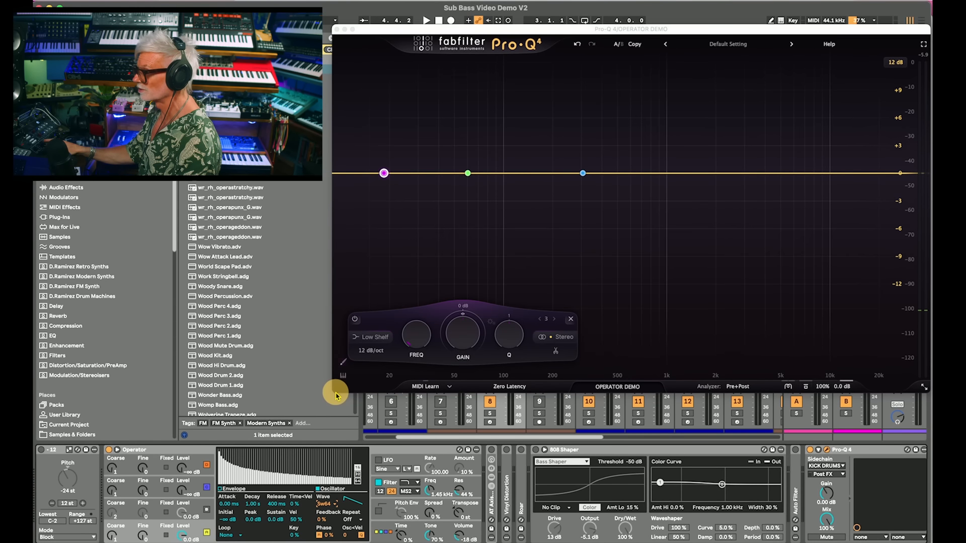
- Solo the OPERATOR DEMO track, open Operator's filter to 18.5 kHz, and examine the saw wave's harmonics in Pro-Q 4 during playback
left_click(491, 413)
left_click(430, 486)
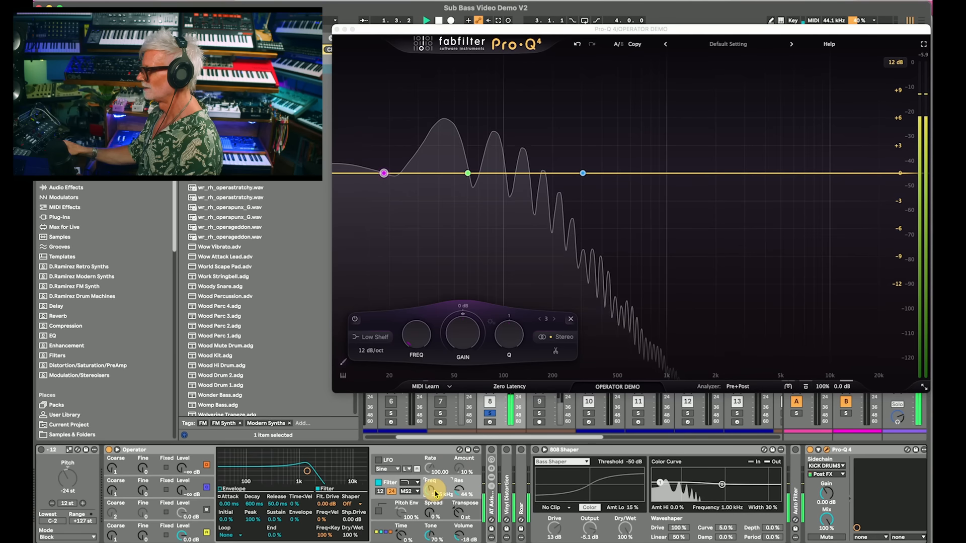
left_click_drag(429, 486, 429, 491)
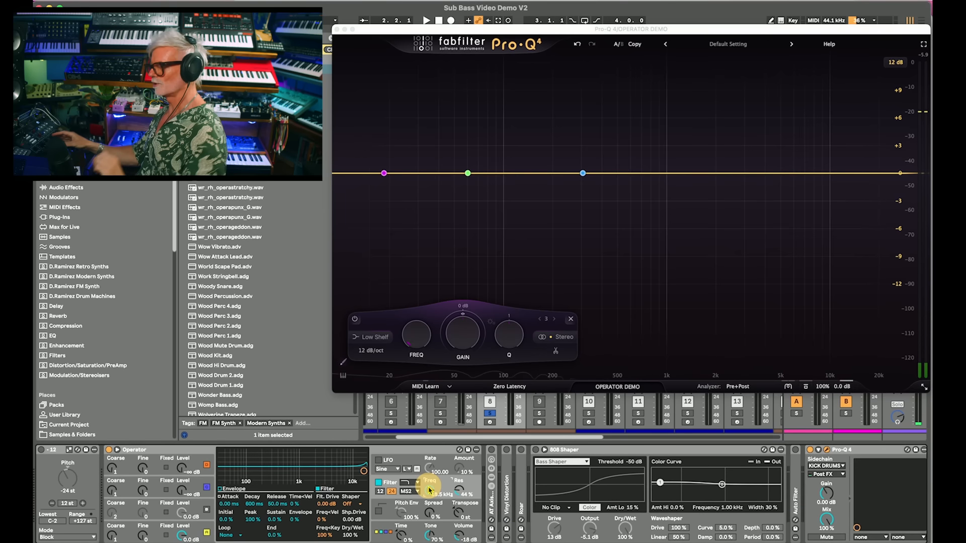
key("space")
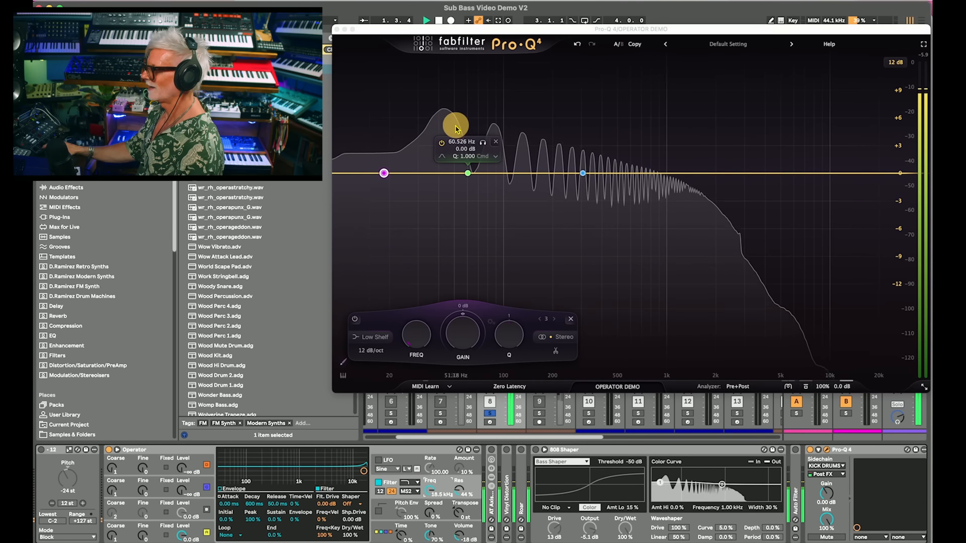
key("space")
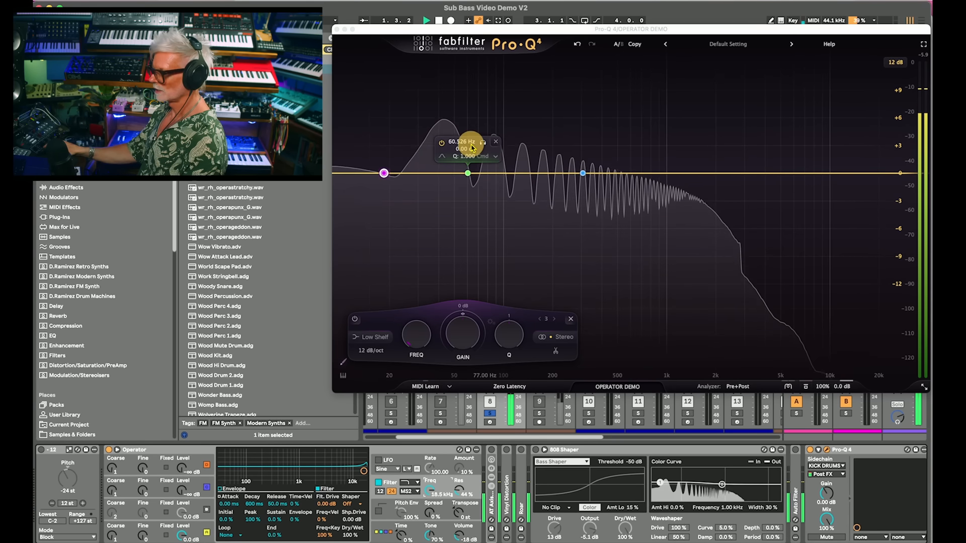
- Lower Operator's filter frequency to 1.18 kHz, and unsolo the OPERATOR DEMO track to hear the saw bass in the mix
mouse_move(426, 493)
left_mouse_down()
mouse_move(426, 505)
mouse_move(431, 488)
left_mouse_up()
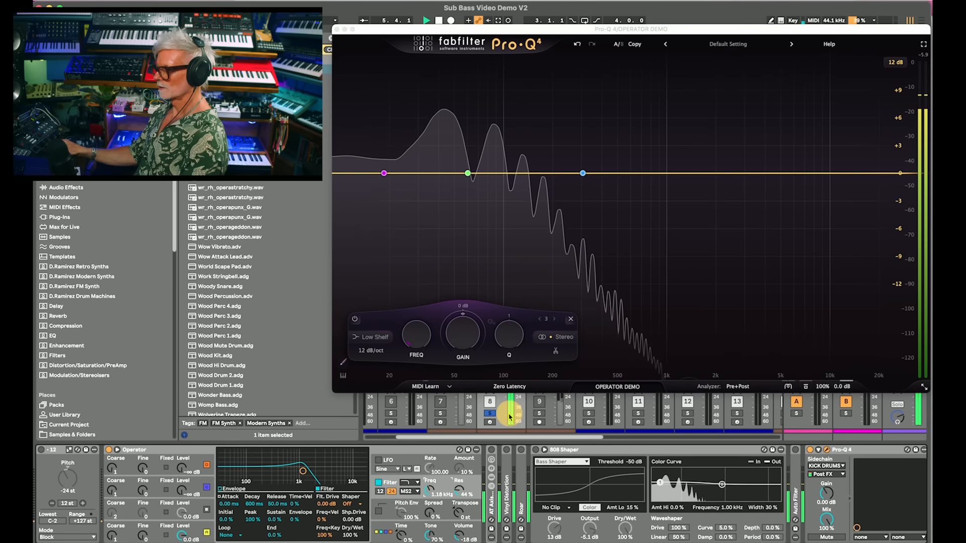
left_click(491, 414)
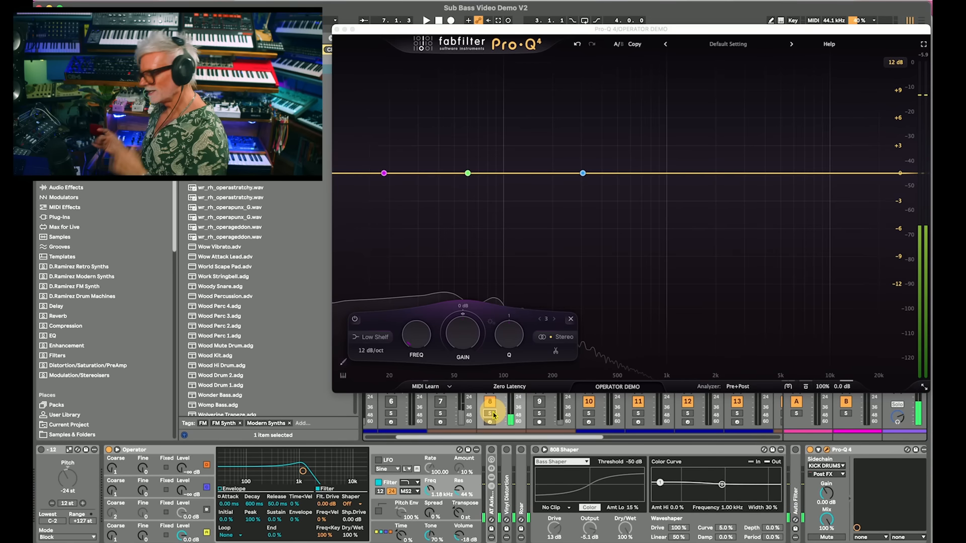
- Close the Pro-Q 4 window, and copy the SH5 RAW clip from the 7 Operator track into OPERATOR DEMO's first slot
left_click(337, 30)
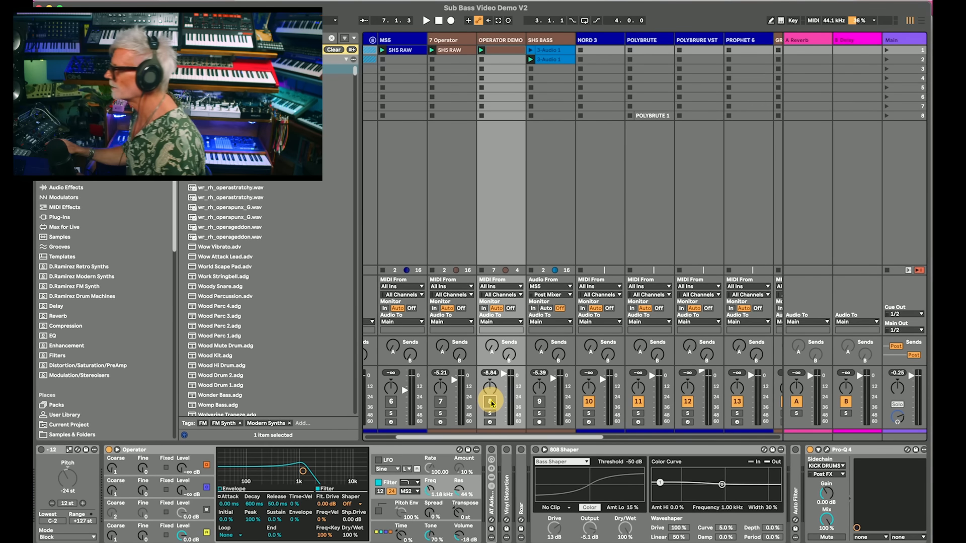
scroll(492, 403, "left", 5)
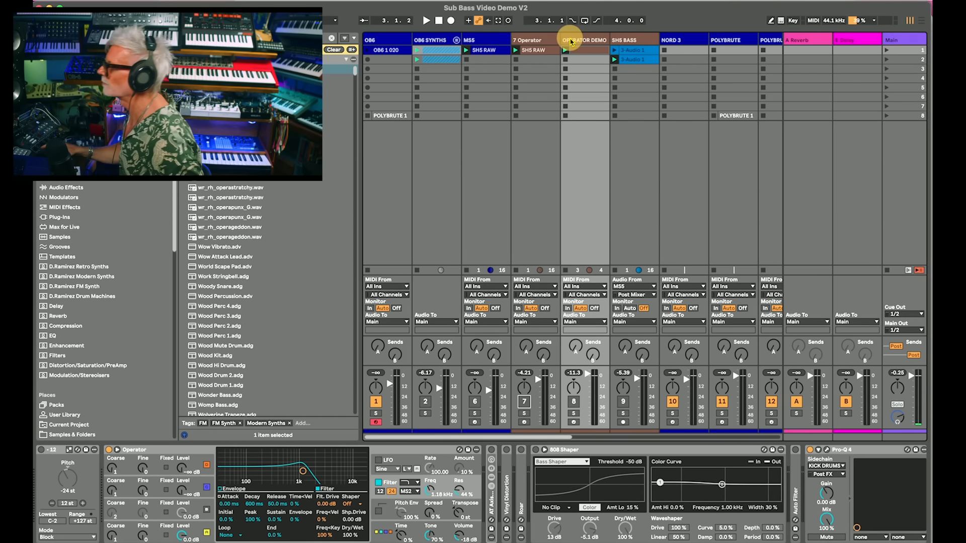
left_click(535, 51)
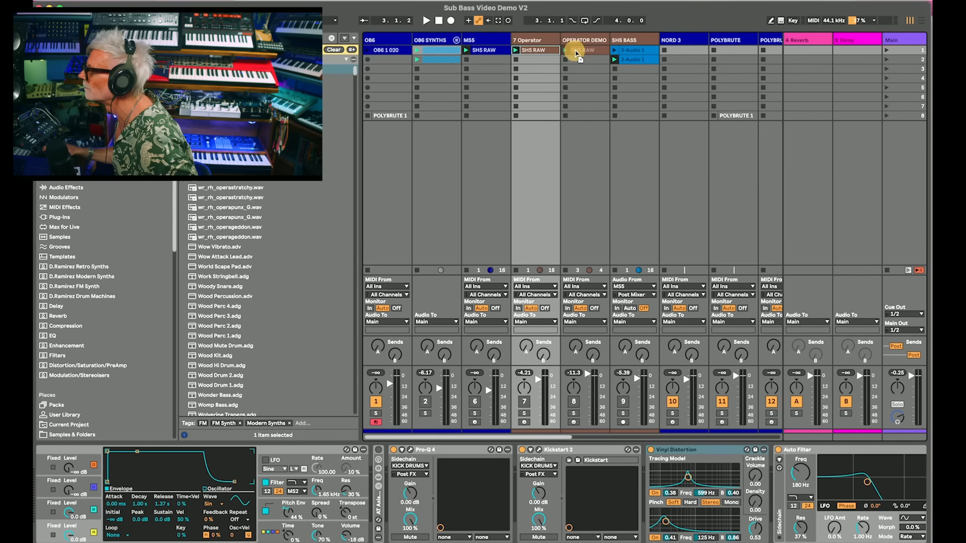
left_click_drag(576, 53, 579, 55)
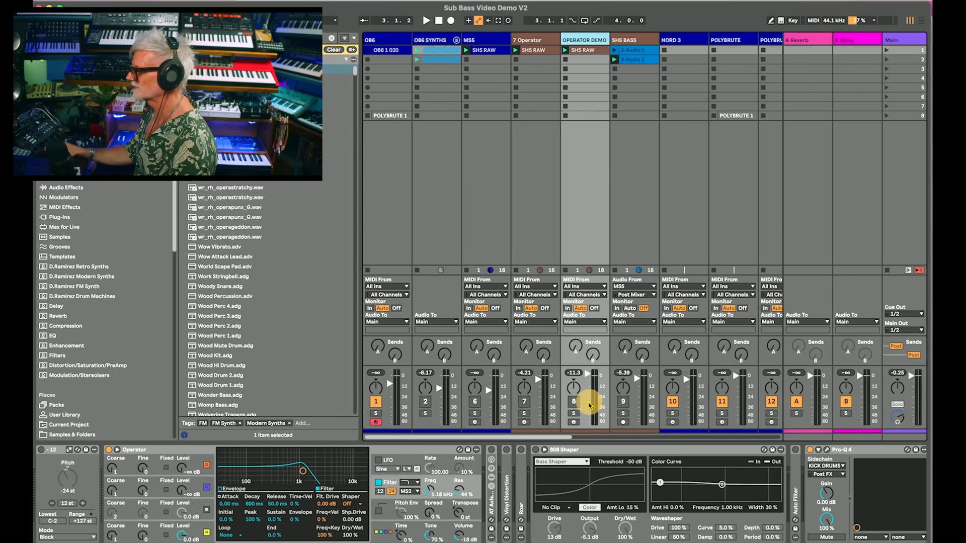
- Solo the OPERATOR DEMO track and play the copied clip with the Pitch device turned on
left_click(574, 414)
key("space")
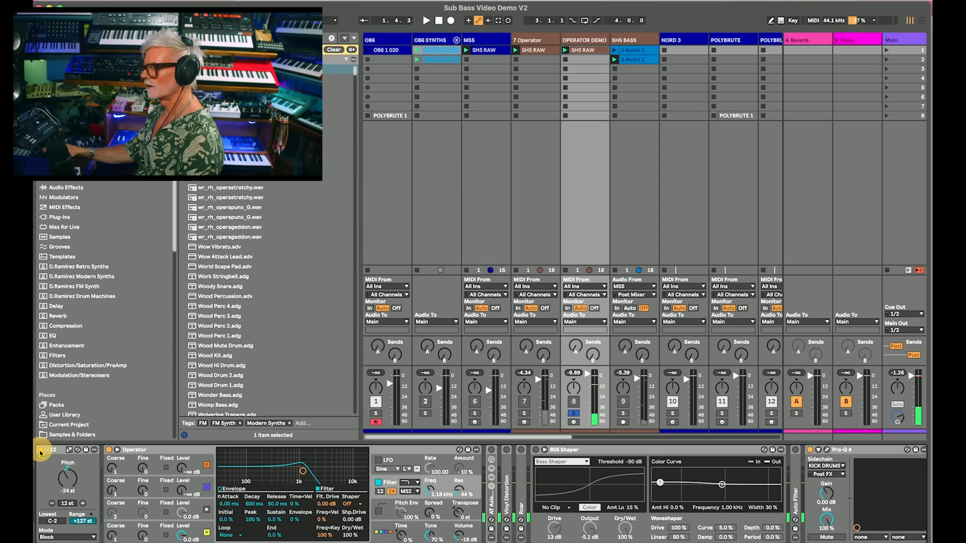
key("space")
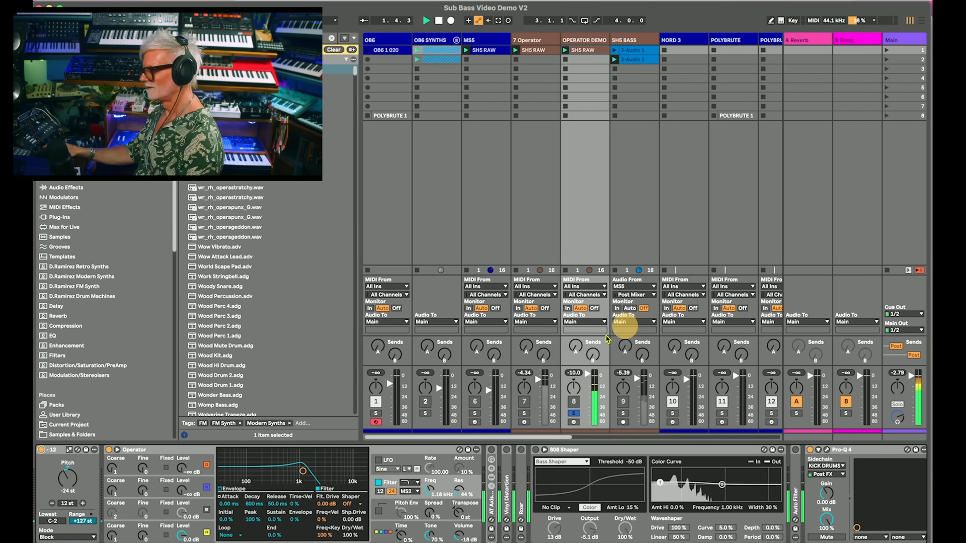
- Set the envelope release of Operator's oscillator A to 749 ms
left_click(164, 529)
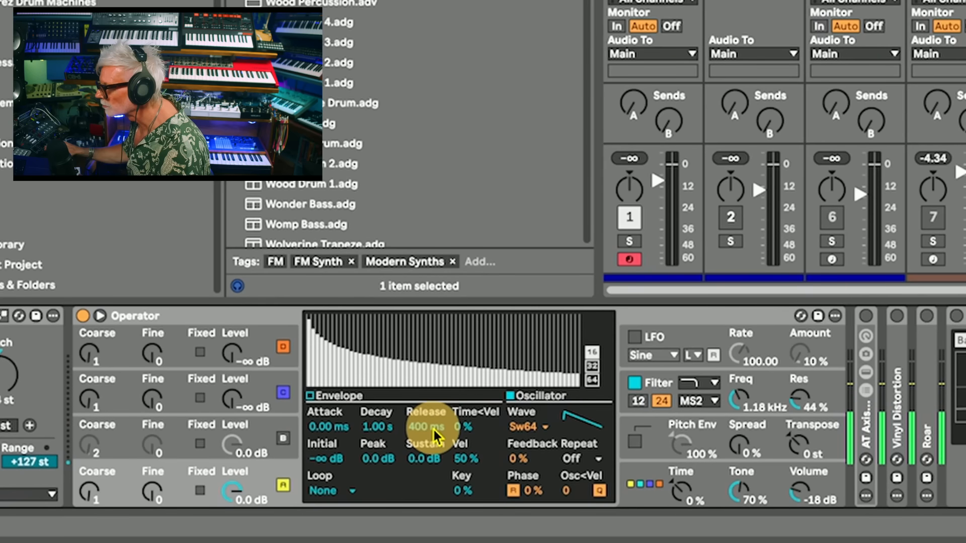
left_click(176, 474)
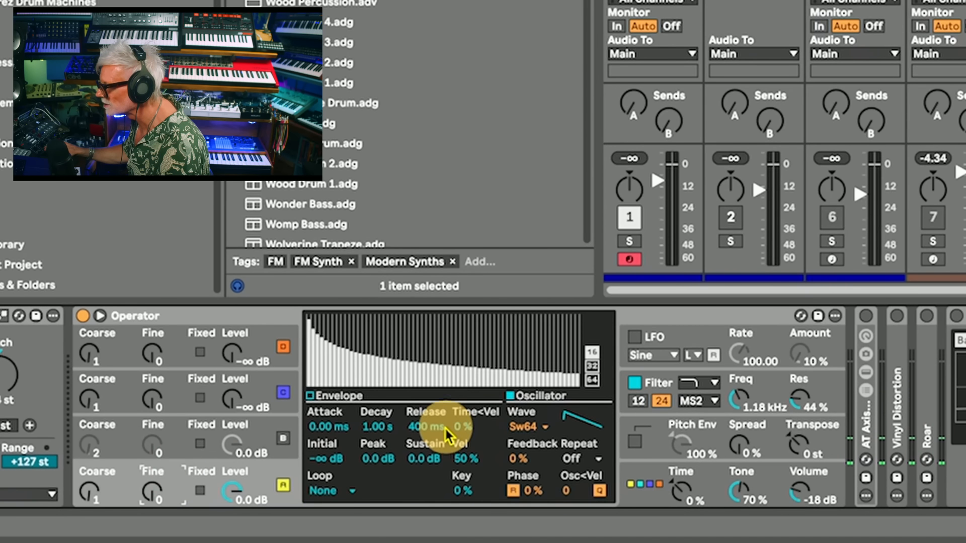
left_click_drag(425, 427, 431, 428)
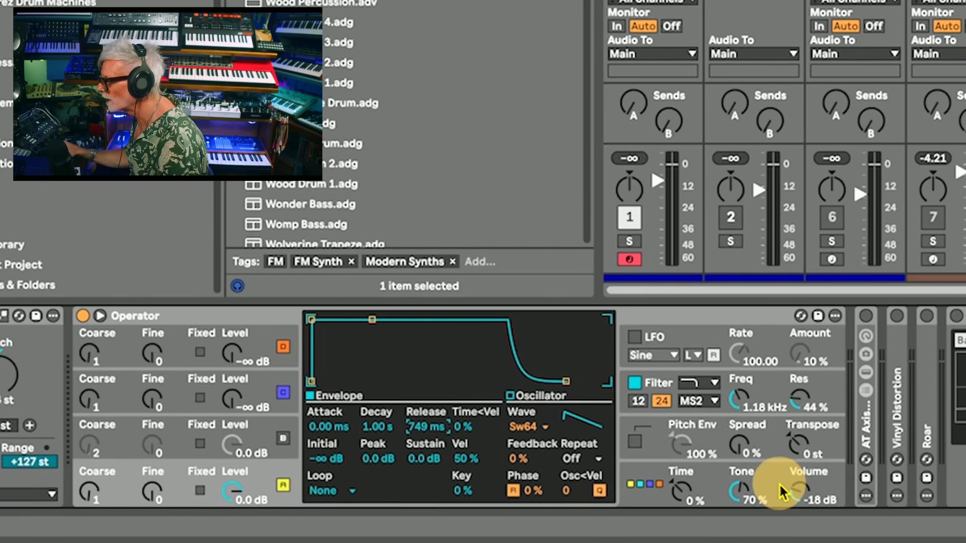
- Open Operator's global settings and limit the instrument to 1 voice
left_click(765, 490)
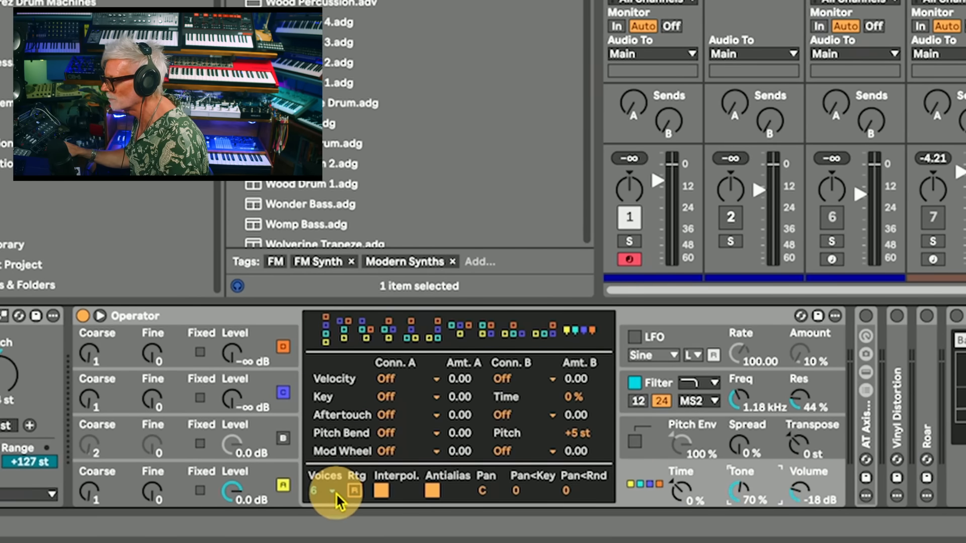
left_click(322, 491)
left_click(324, 253)
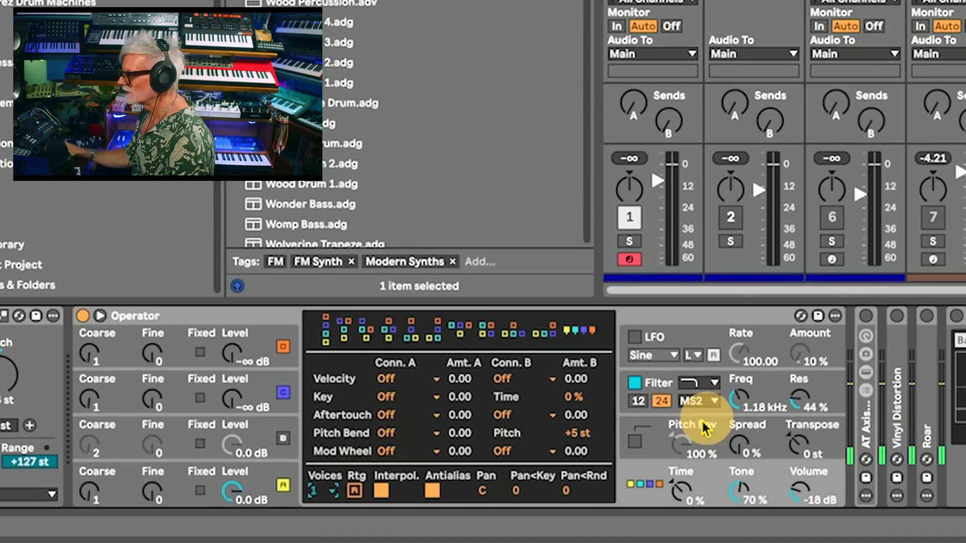
- Turn on Operator's pitch envelope and set its decay to 134 ms
left_click(634, 441)
left_click(682, 445)
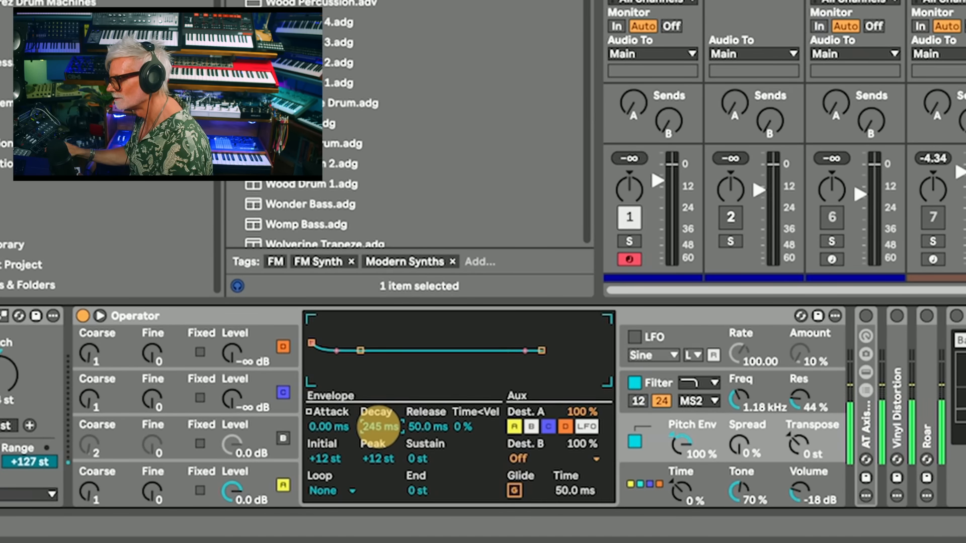
left_click_drag(378, 426, 378, 426)
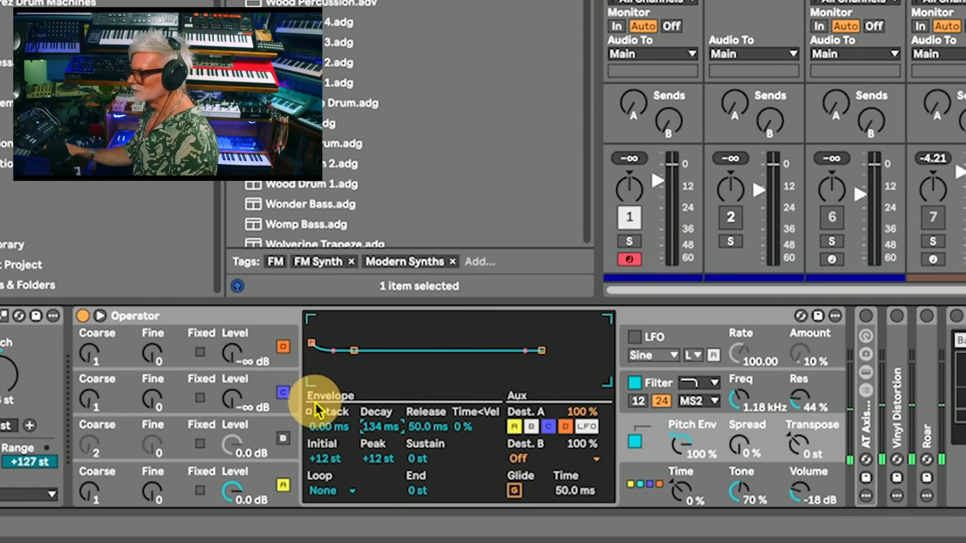
- Turn on Operator's oscillator B and set its level to -2.5 dB
left_click(141, 427)
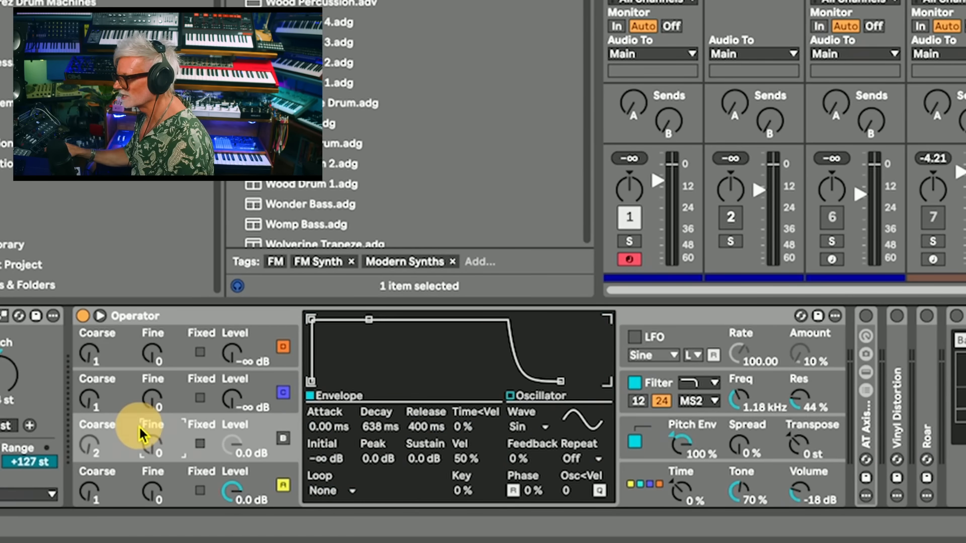
left_click(283, 439)
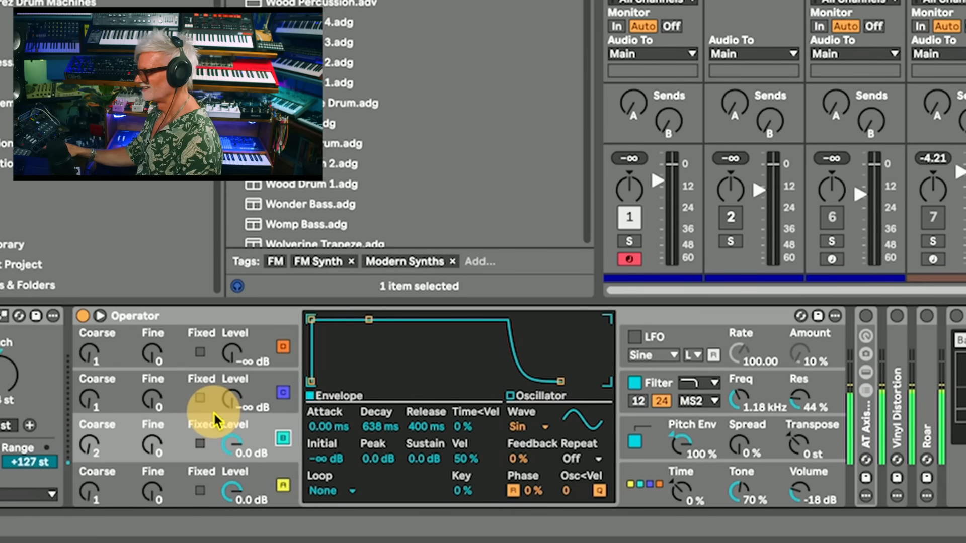
left_click(234, 449)
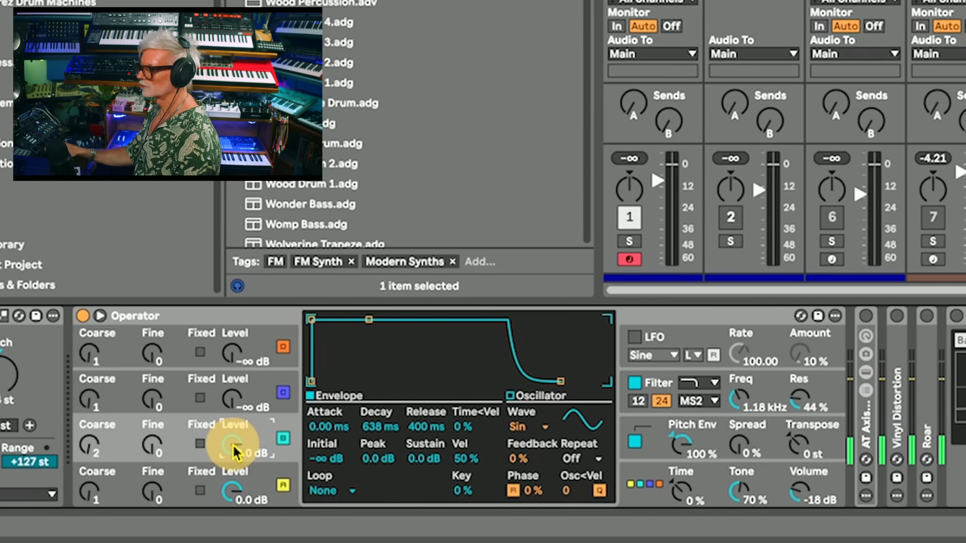
mouse_move(234, 451)
left_mouse_down()
mouse_move(234, 472)
mouse_move(234, 439)
left_mouse_up()
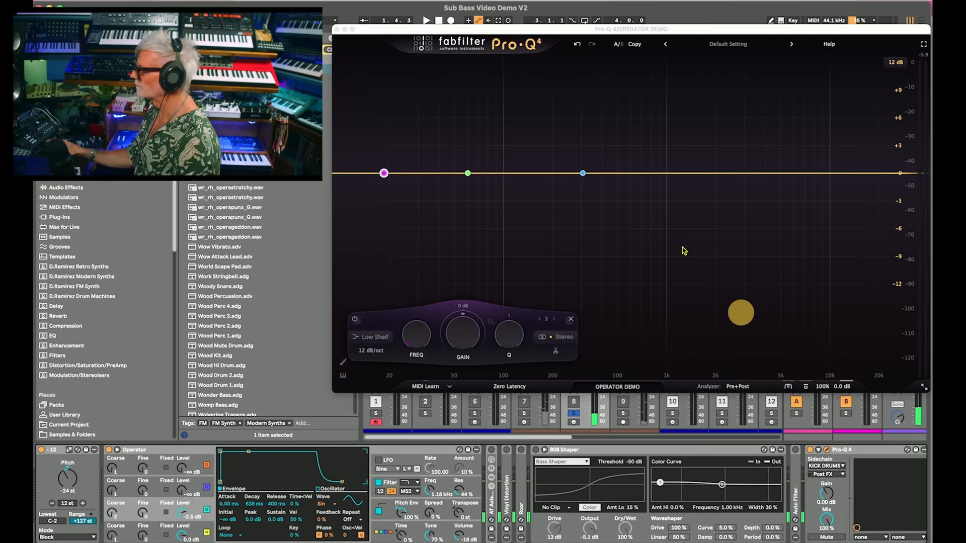
- Compare the bass with oscillator B off and on in the Pro-Q 4 spectrum during playback, and lower oscillator B's level to -8.6 dB
left_click_drag(601, 30, 597, 48)
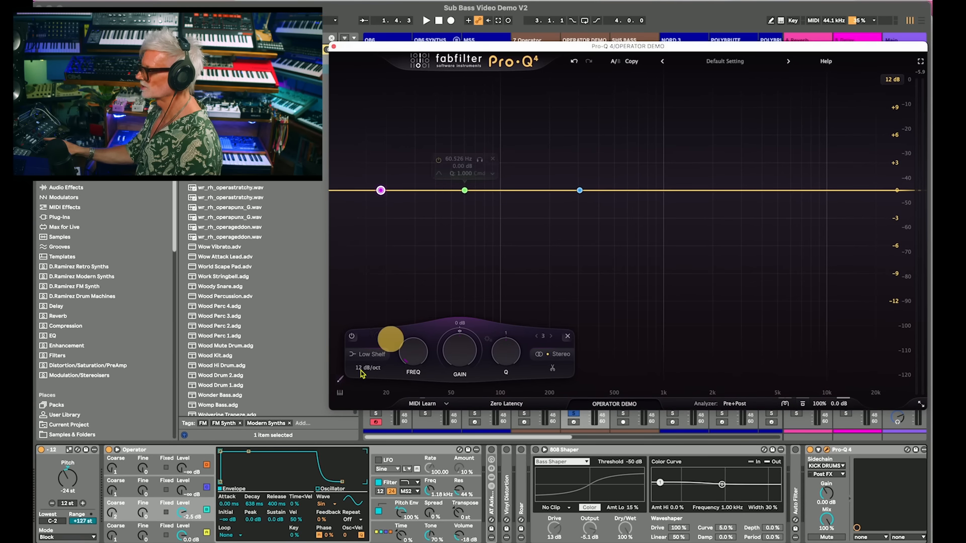
left_click(206, 511)
key("space")
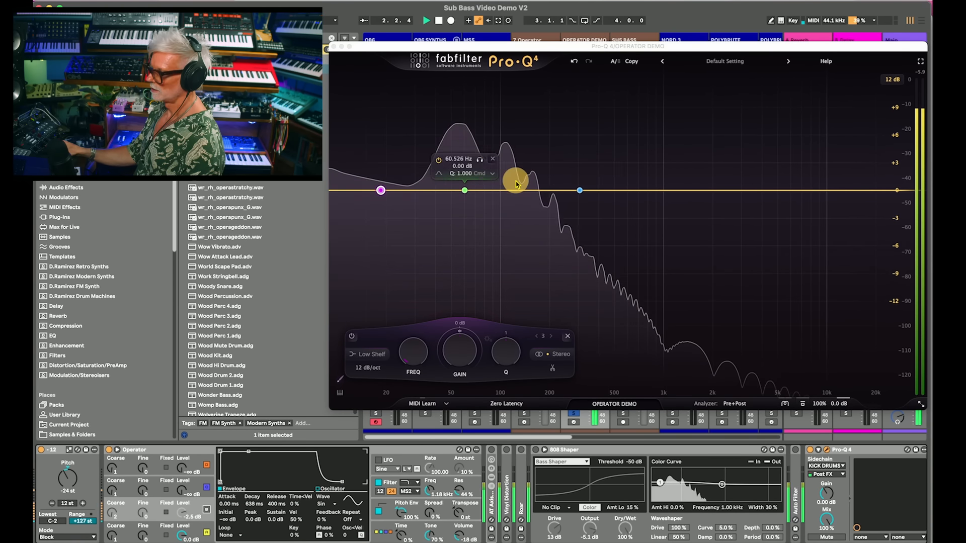
left_click(206, 511)
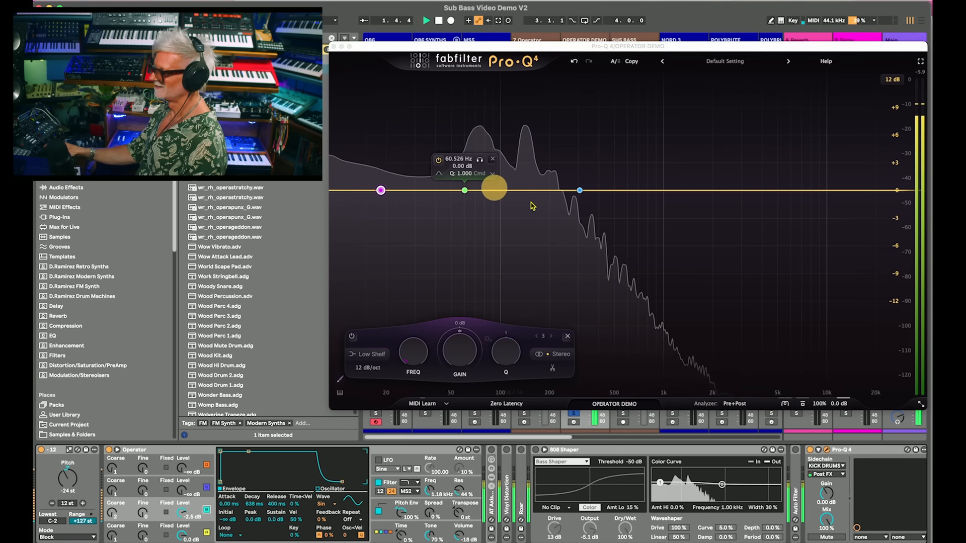
left_click_drag(183, 506, 184, 512)
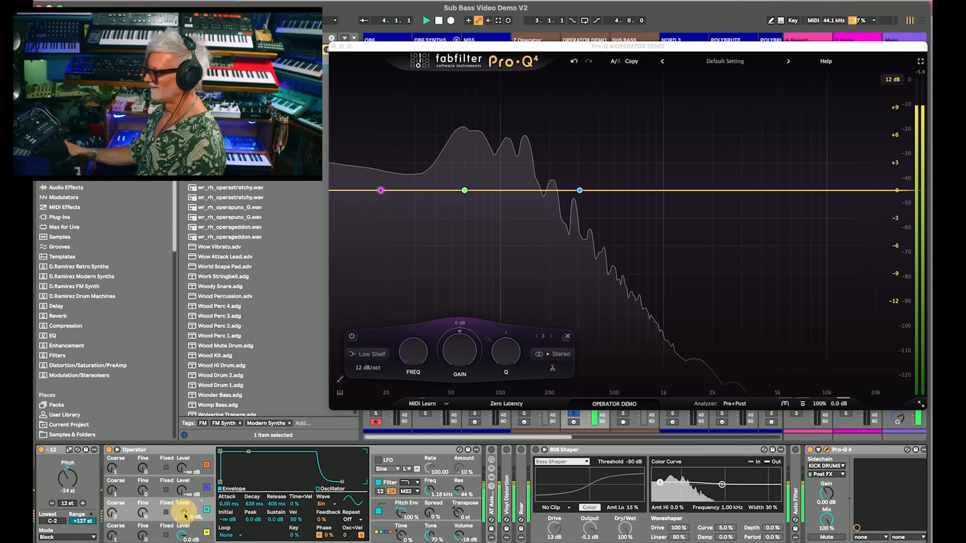
- Increase Operator's filter drive while the soloed bass plays, watching the spectrum in Pro-Q 4
left_click(447, 484)
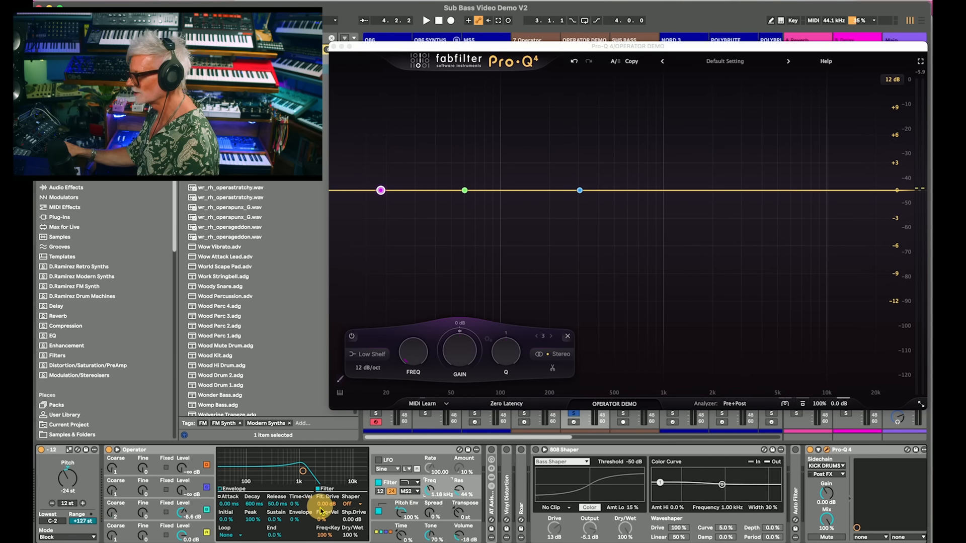
key("space")
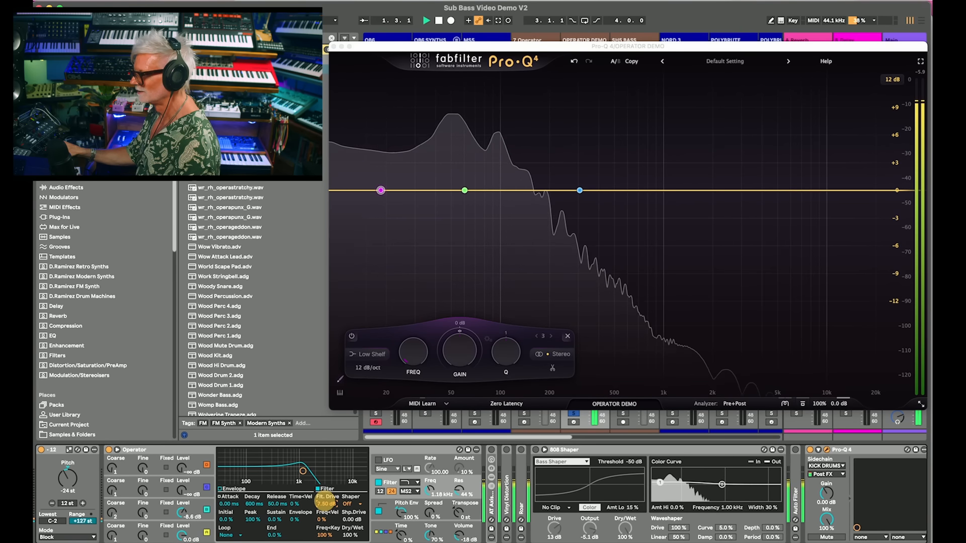
left_click_drag(326, 505, 327, 482)
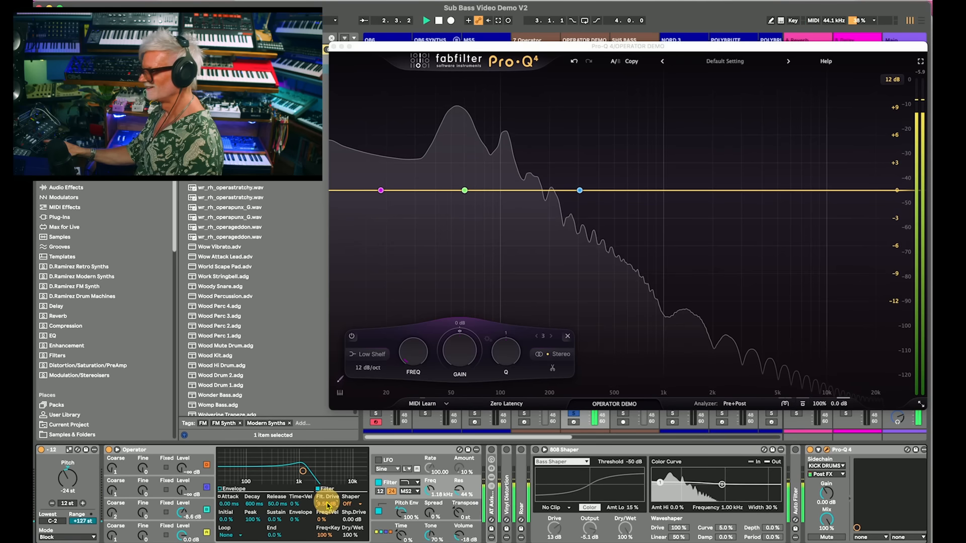
- Set Operator's oscillator A waveform to Square 64 and play the soloed bass
key("space")
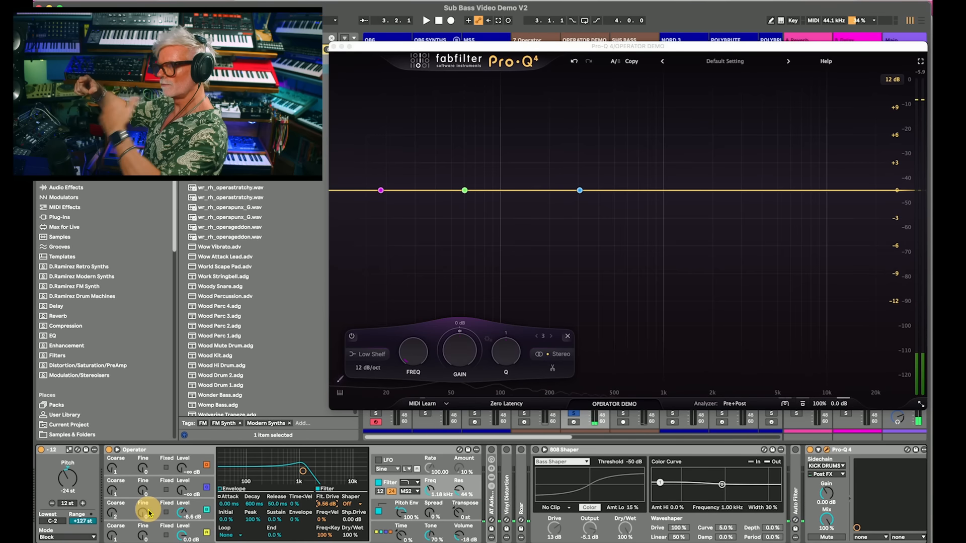
left_click(149, 513)
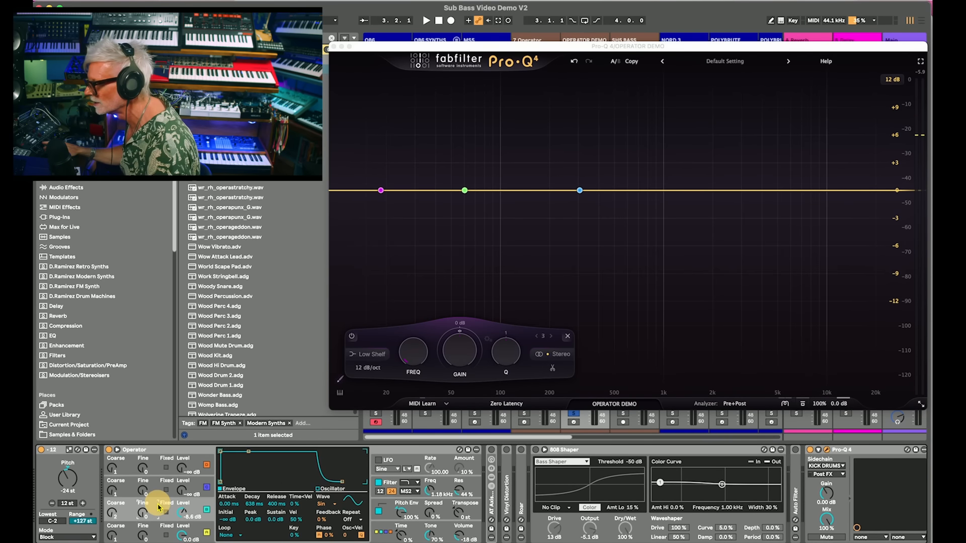
left_click(171, 526)
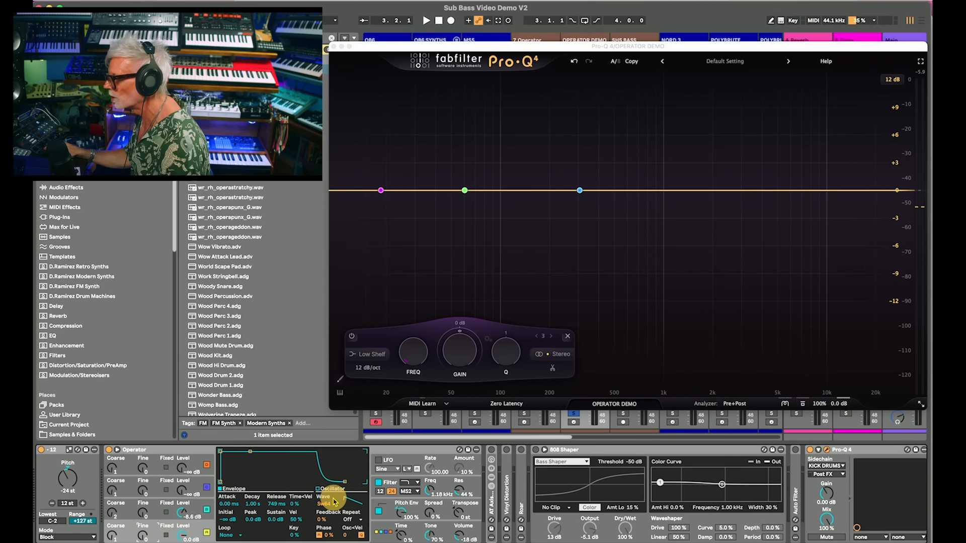
left_click(325, 507)
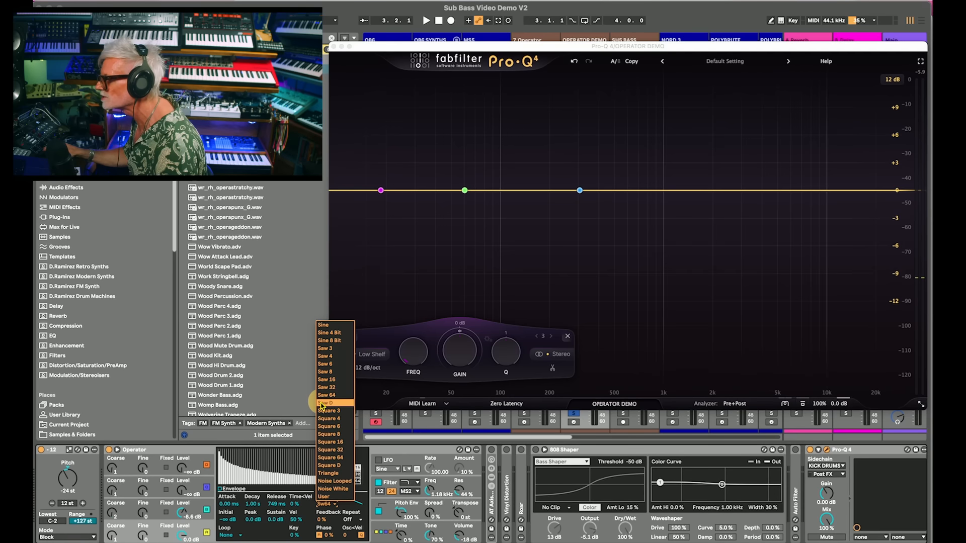
left_click(338, 458)
key("space")
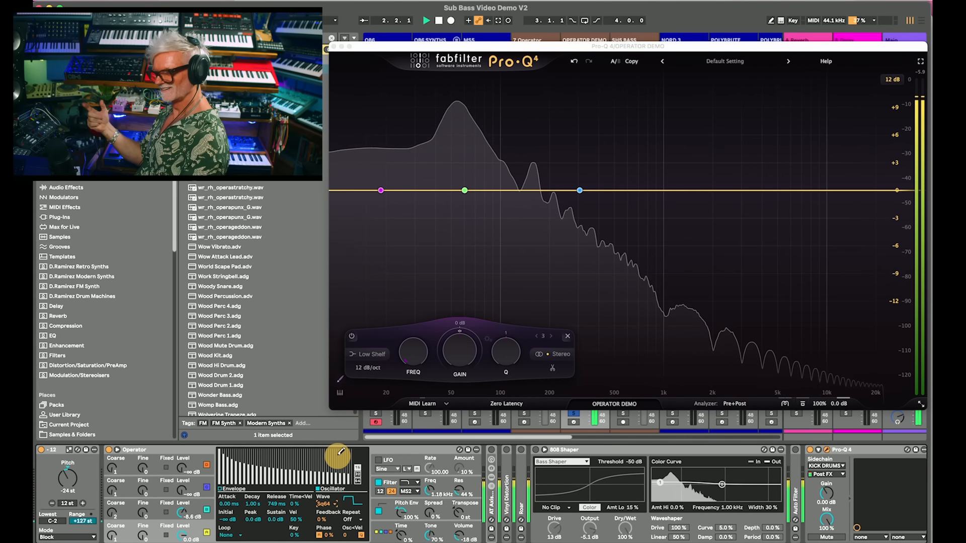
- Sweep Operator's filter frequency up and back down to 961 Hz during playback, watching the harmonics in the Pro-Q 4 spectrum
left_click_drag(430, 490, 430, 468)
key("space")
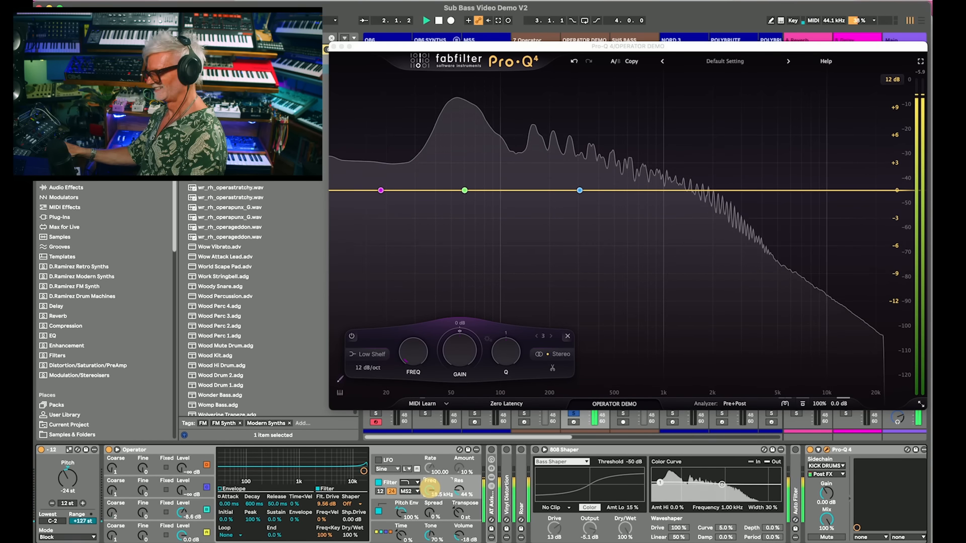
mouse_move(431, 488)
left_mouse_down()
mouse_move(431, 508)
mouse_move(431, 486)
left_mouse_up()
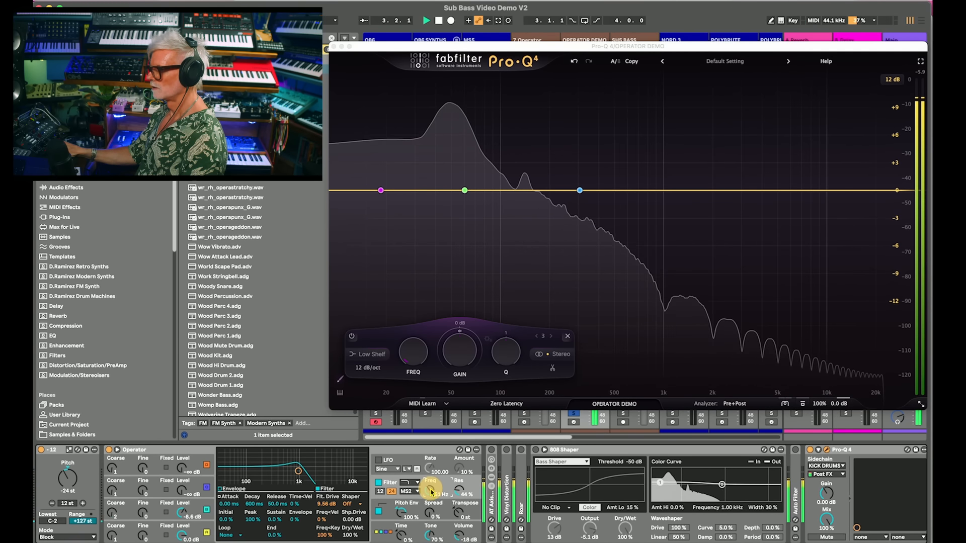
key("space")
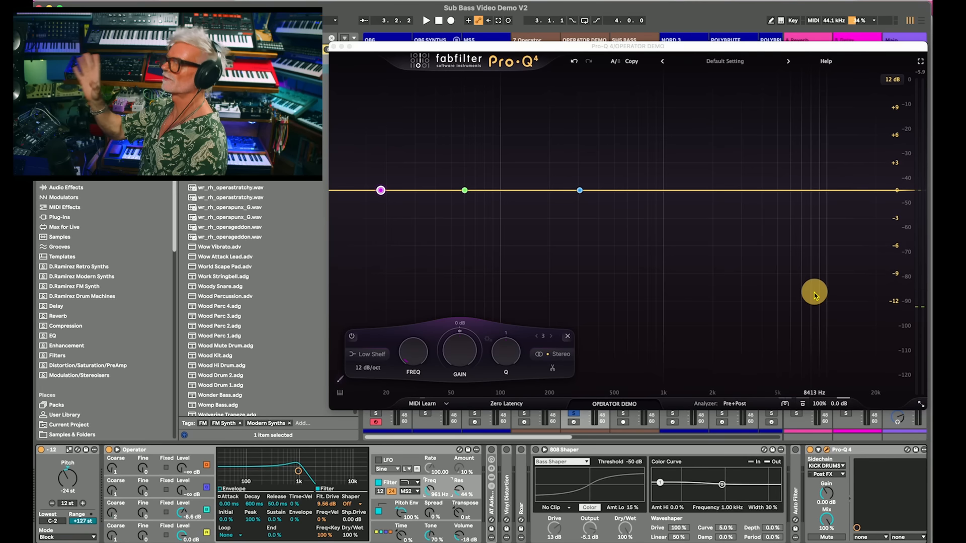
- Play the bass, unsolo the OPERATOR DEMO track and shift the Pro-Q 4 window upward to uncover the mixer controls
key("space")
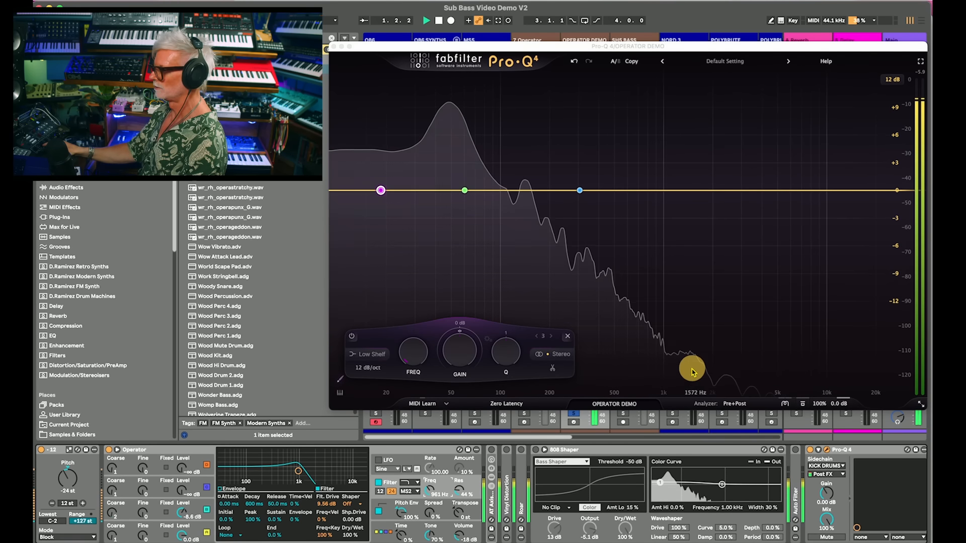
left_click(574, 415)
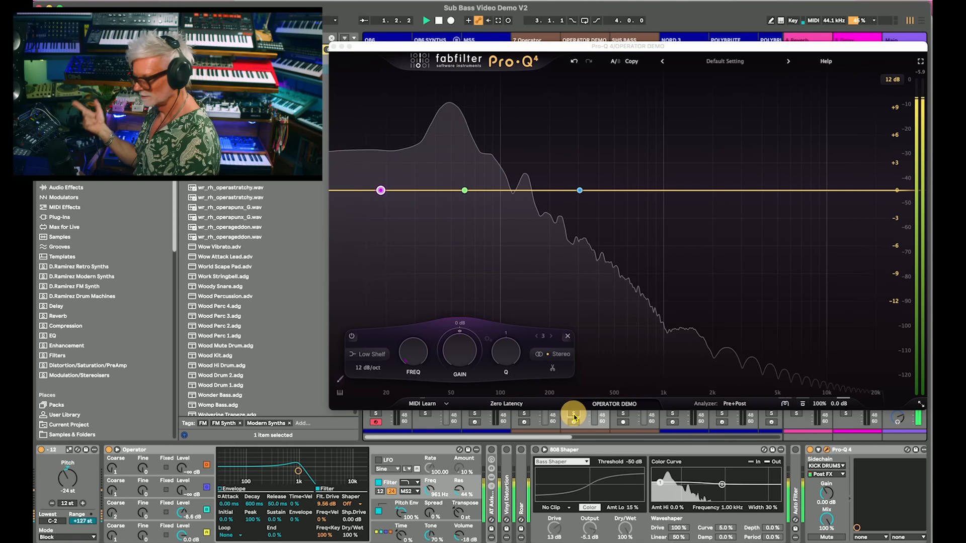
left_click_drag(543, 46, 540, 24)
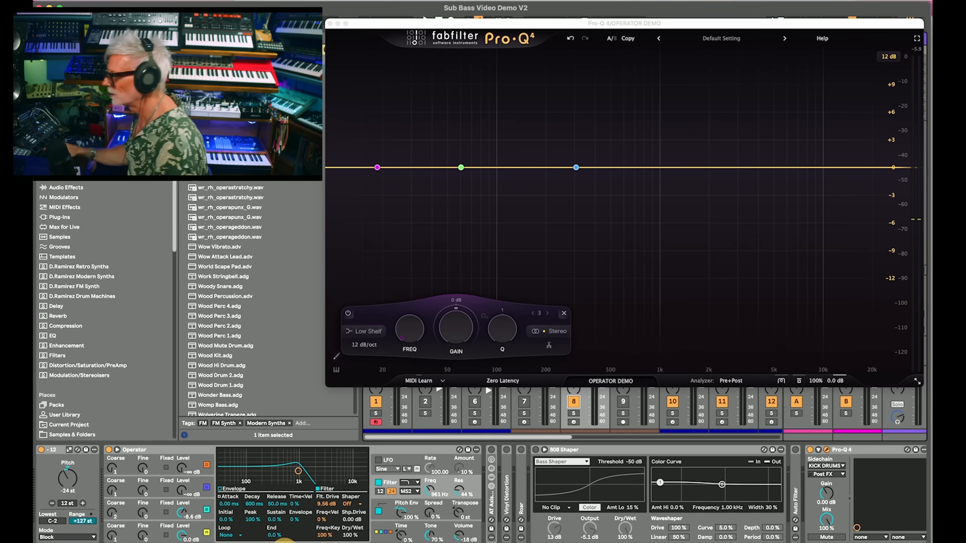
- Unfold the Vinyl Distortion device after Operator in the effects chain and turn it on
left_click(423, 454)
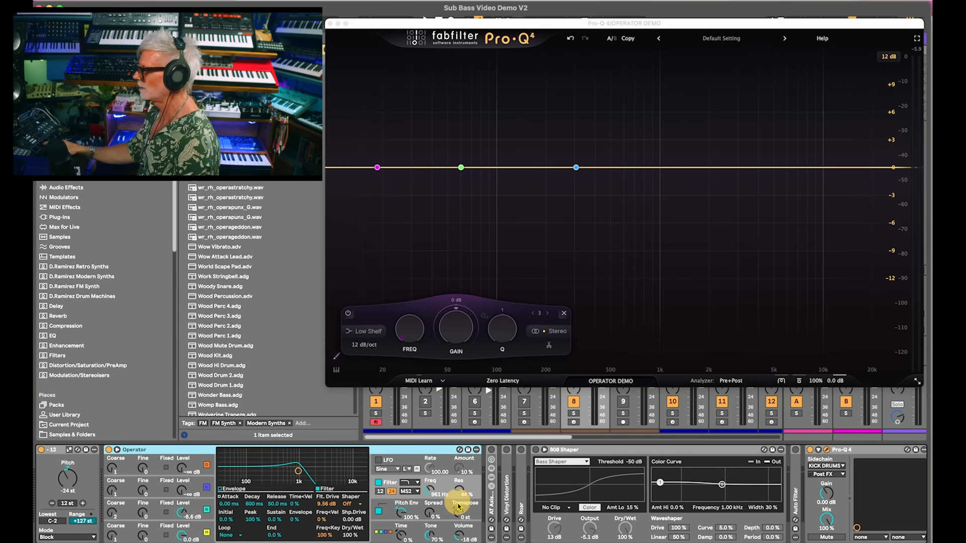
scroll(492, 509, "right", 3)
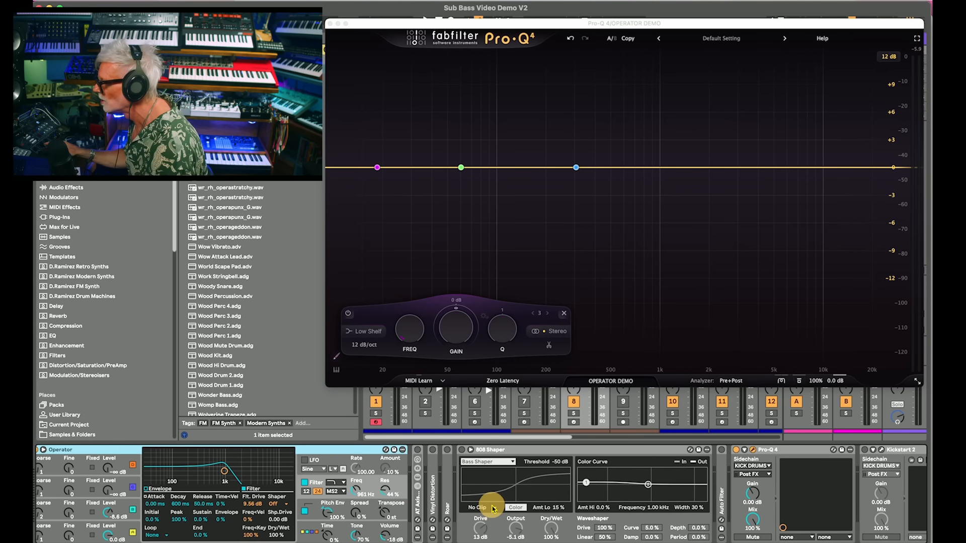
double_click(417, 509)
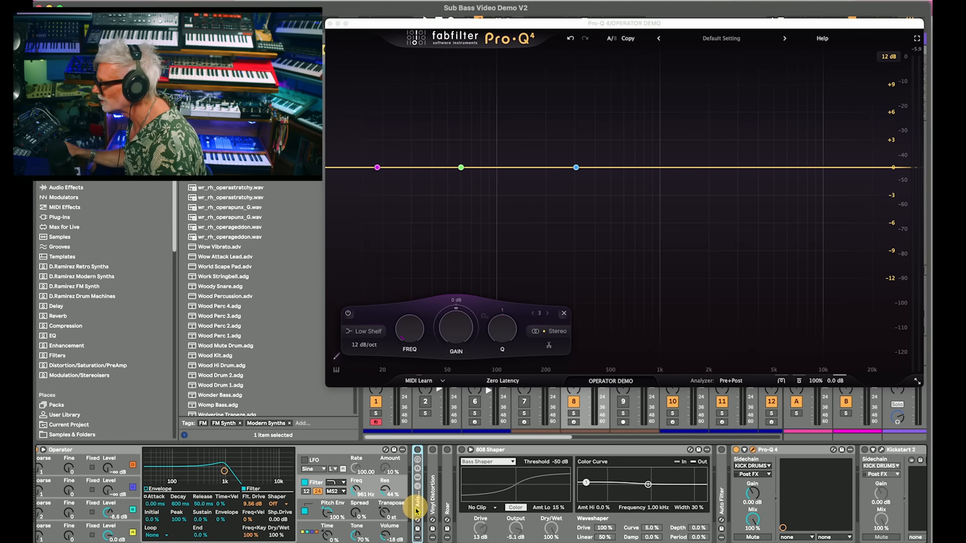
double_click(478, 451)
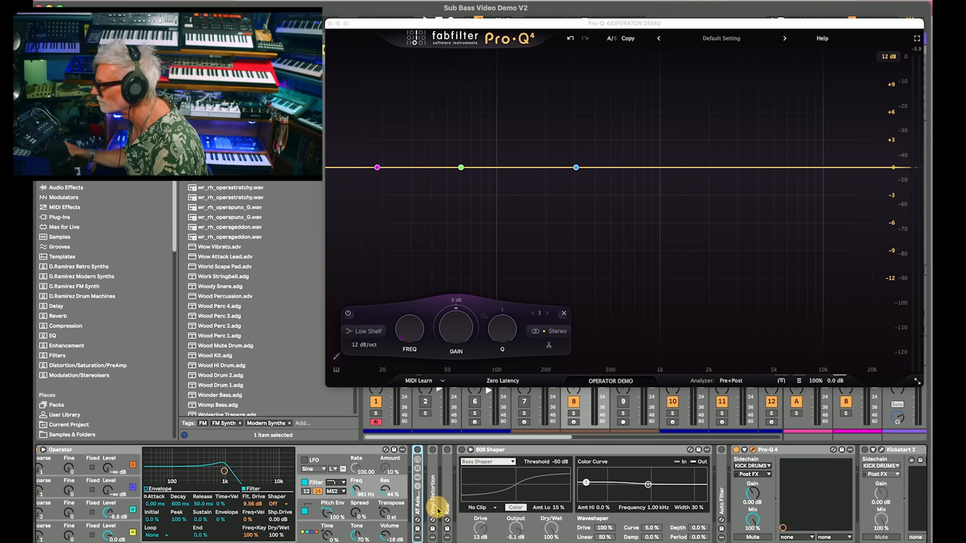
double_click(430, 505)
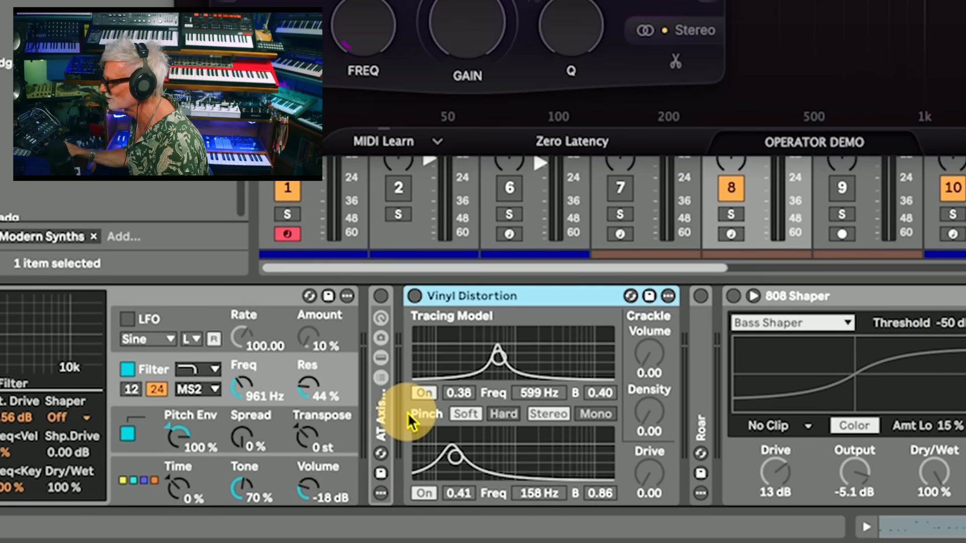
left_click(415, 295)
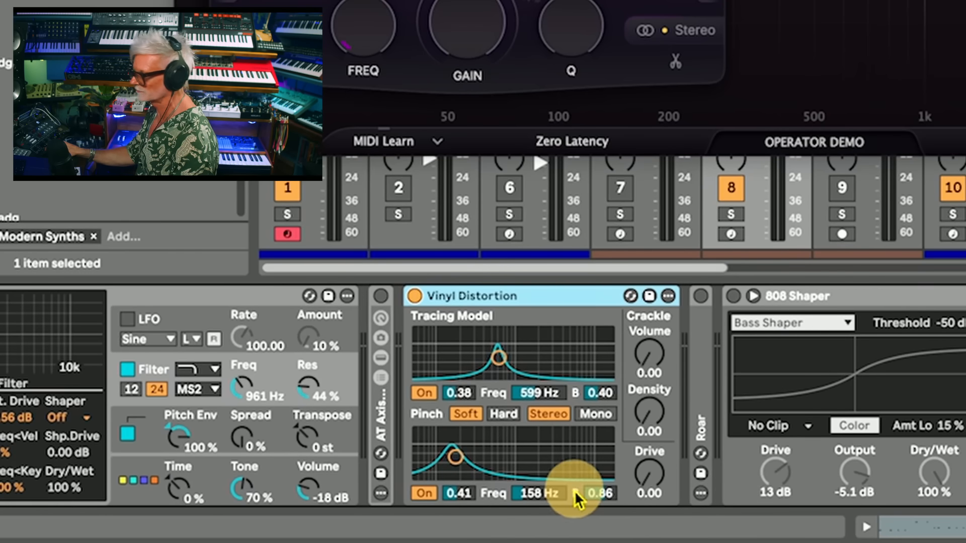
- Adjust Vinyl Distortion's drive to 0.20 while listening to the bass
left_click(649, 475)
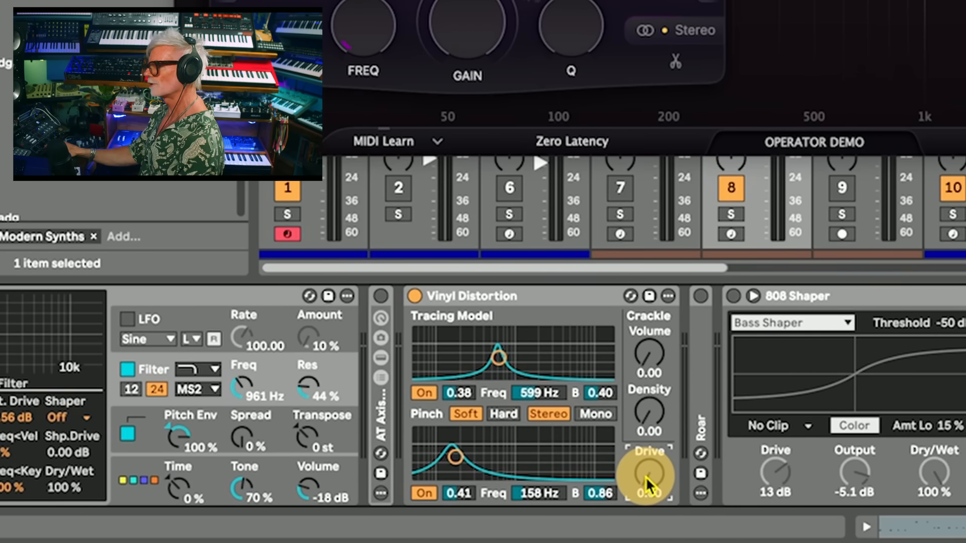
left_click_drag(647, 482, 647, 469)
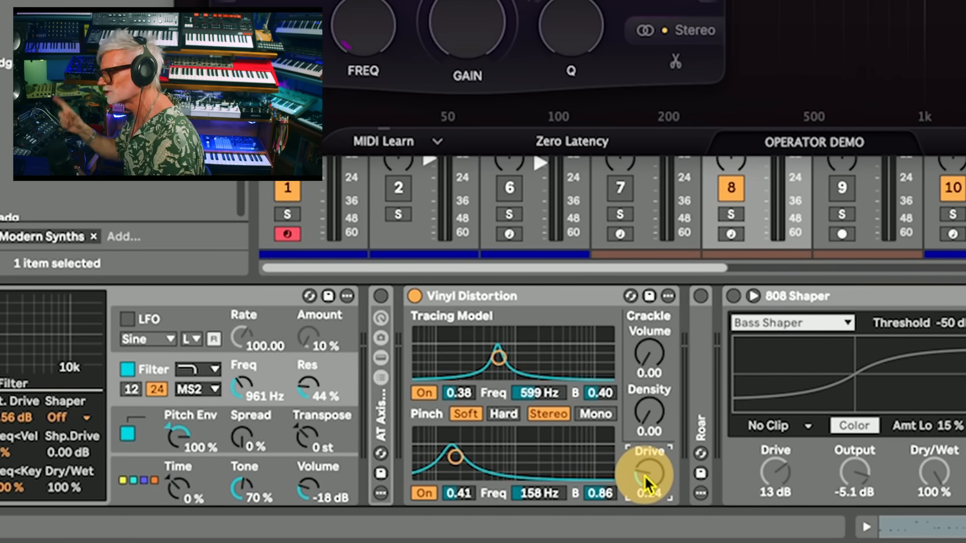
key("space")
left_click_drag(646, 475, 646, 485)
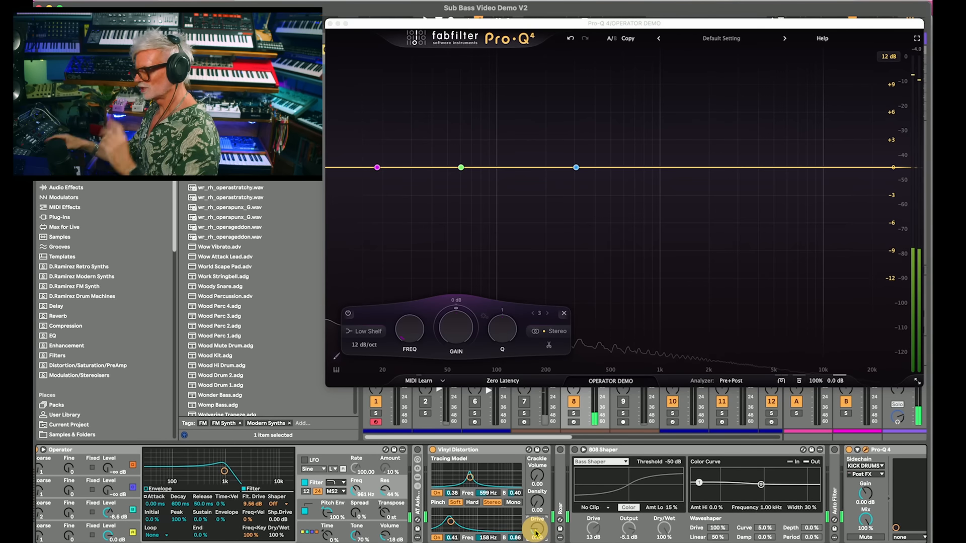
- Unfold and turn on the Auto Filter, and lower its frequency to 83.2 Hz while auditioning the bass
scroll(648, 485, "right", 3)
scroll(649, 485, "right", 1)
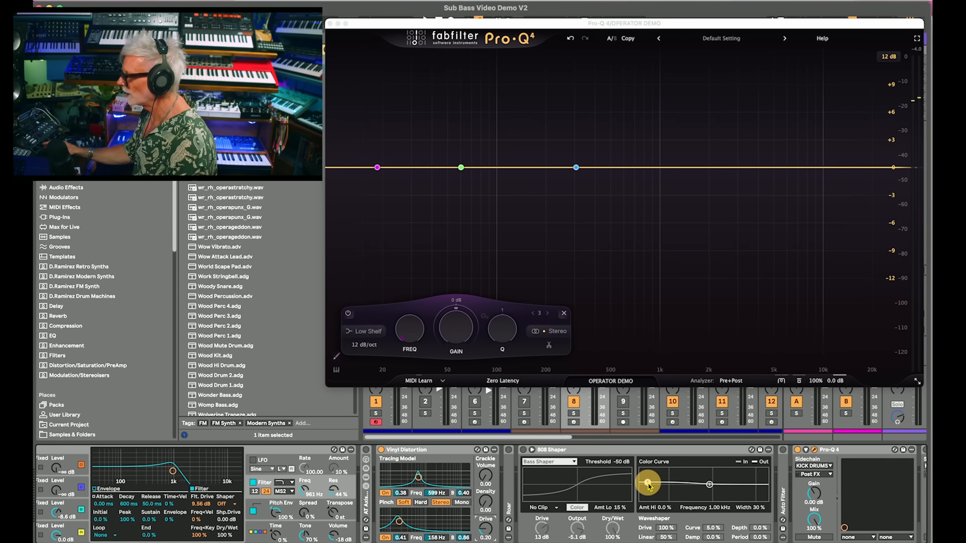
scroll(754, 470, "right", 6)
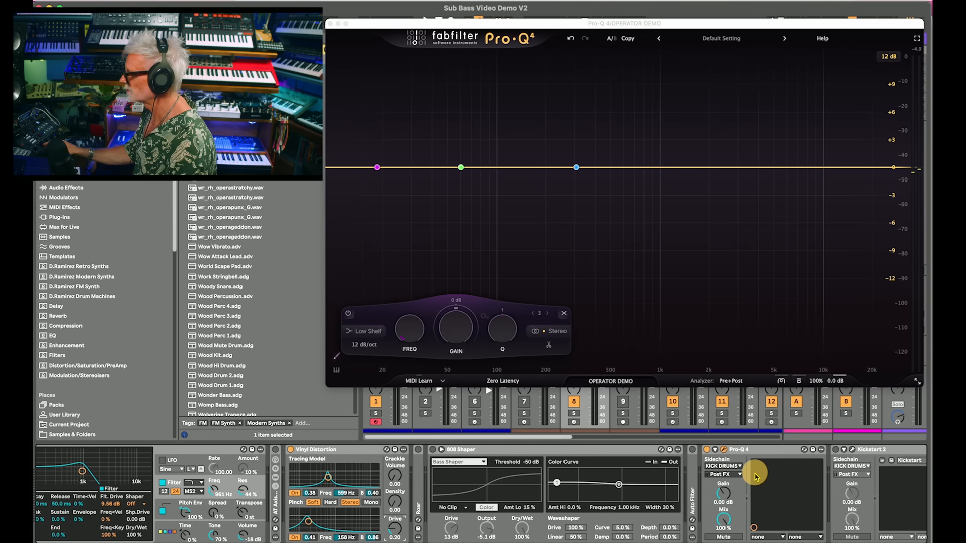
double_click(691, 497)
scroll(690, 491, "right", 5)
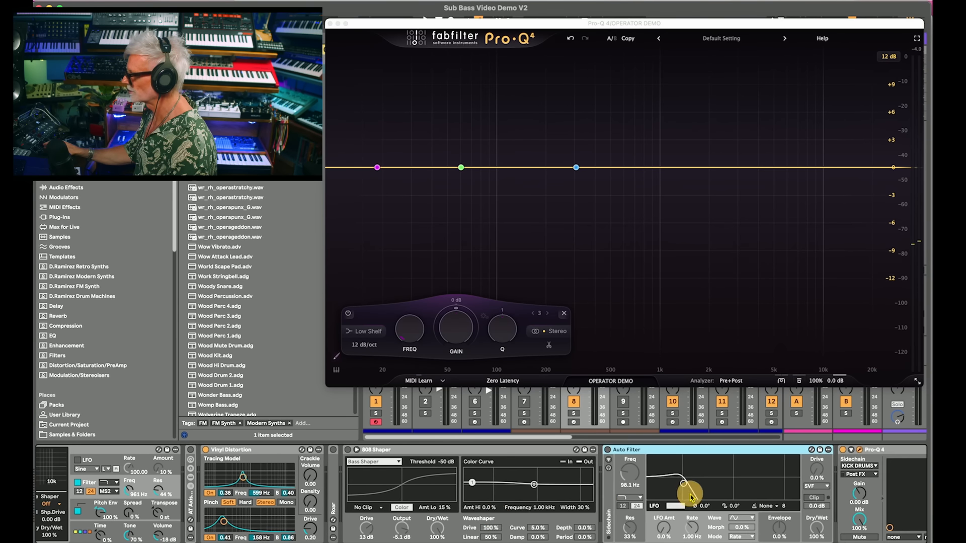
left_click(608, 450)
mouse_move(628, 475)
left_mouse_down()
mouse_move(629, 425)
mouse_move(628, 527)
mouse_move(628, 480)
left_mouse_up()
key("space")
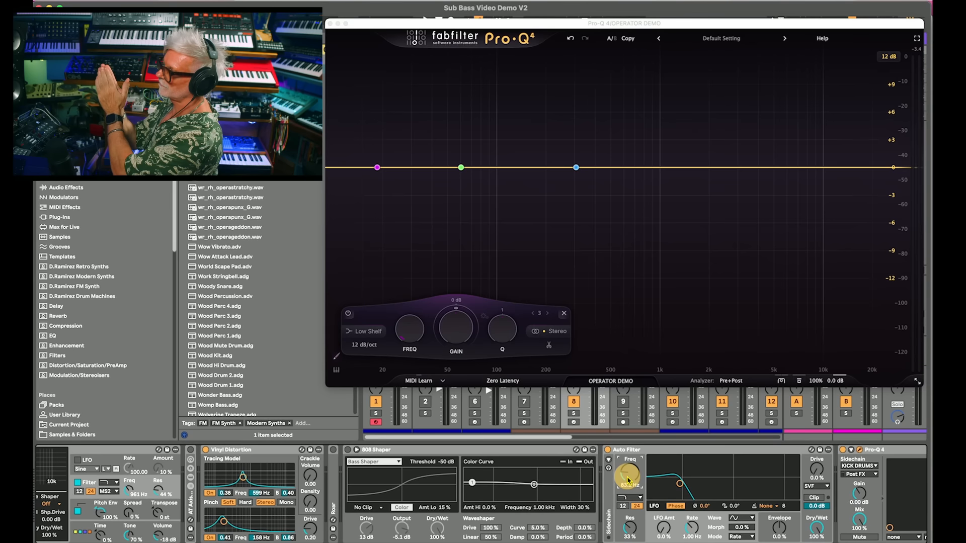
- Keep KICK DRUMS as the Pro-Q 4 sidechain source and set the analyzer to Pre+Post+SC
scroll(700, 482, "right", 5)
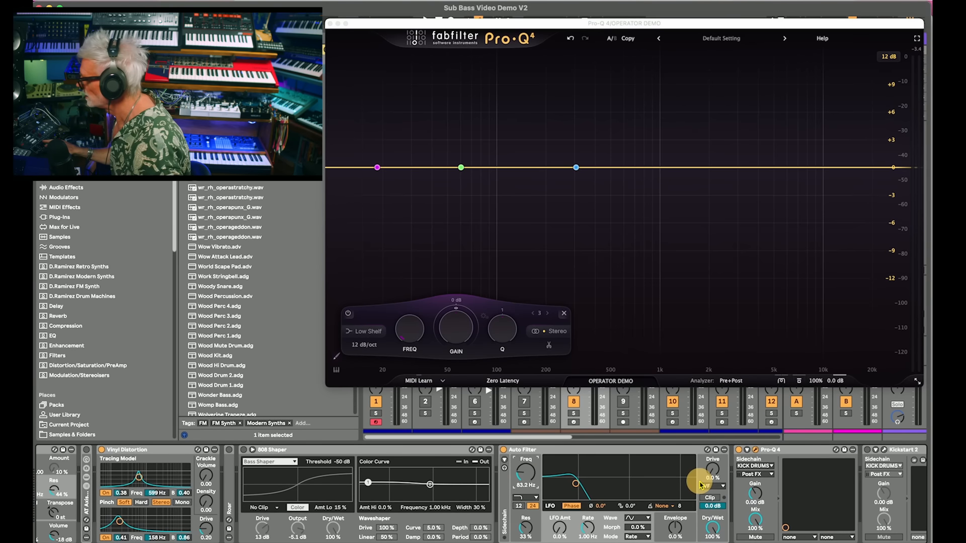
scroll(700, 481, "right", 5)
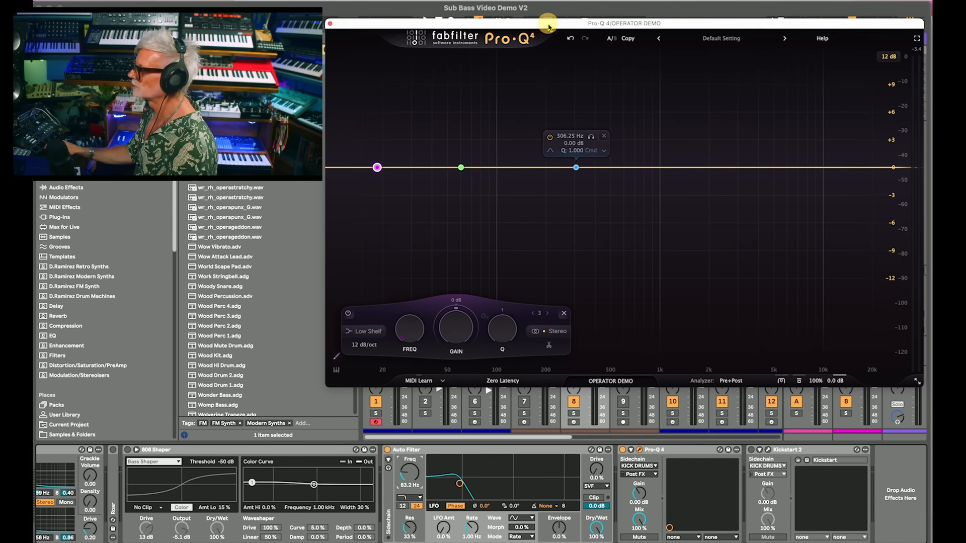
left_click(640, 466)
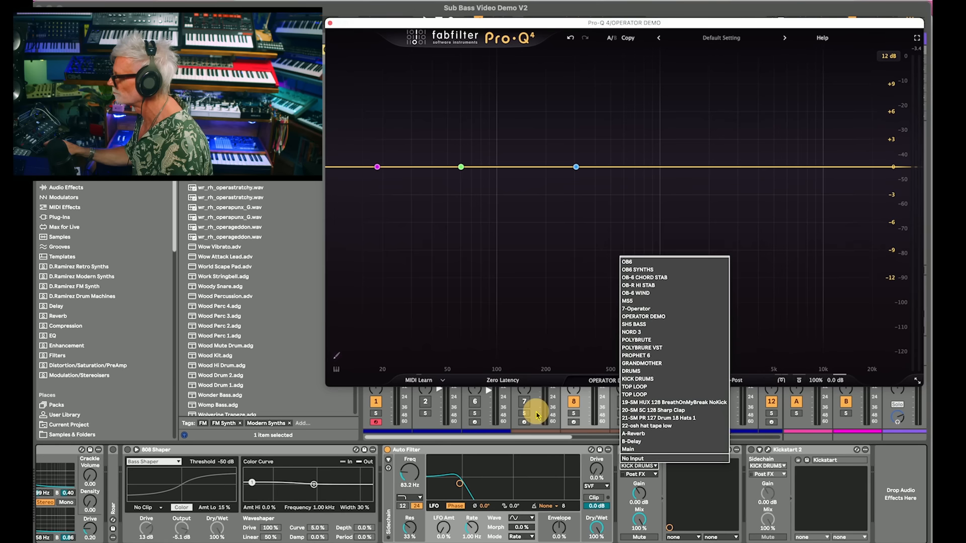
left_click(895, 521)
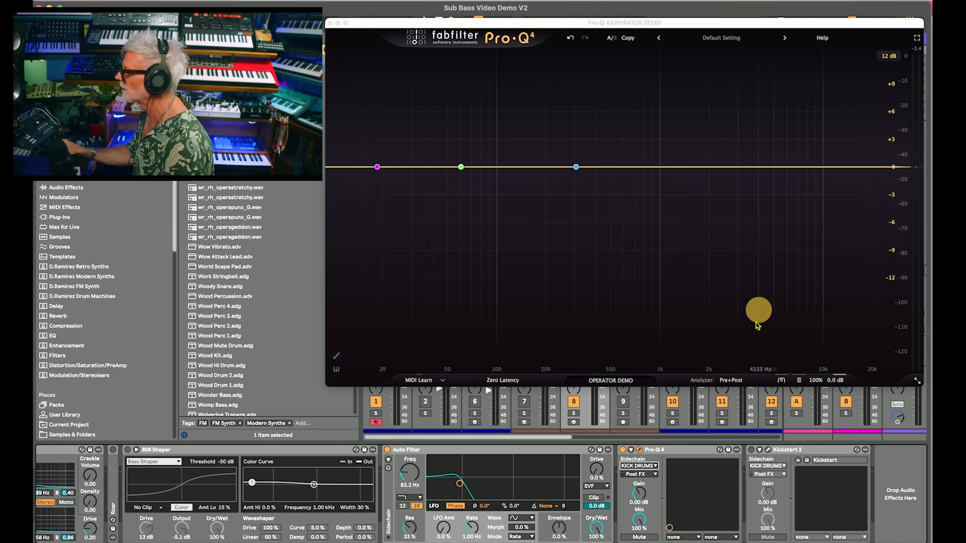
left_click(734, 383)
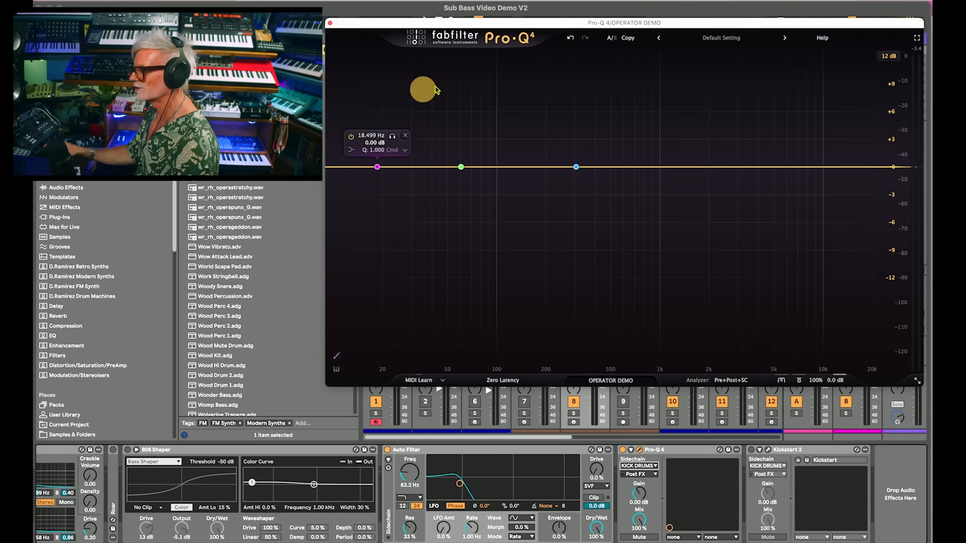
- Play the mix to compare kick and bass, add a dynamic bell band at 52.029 Hz and expand its dynamics controls
key("space")
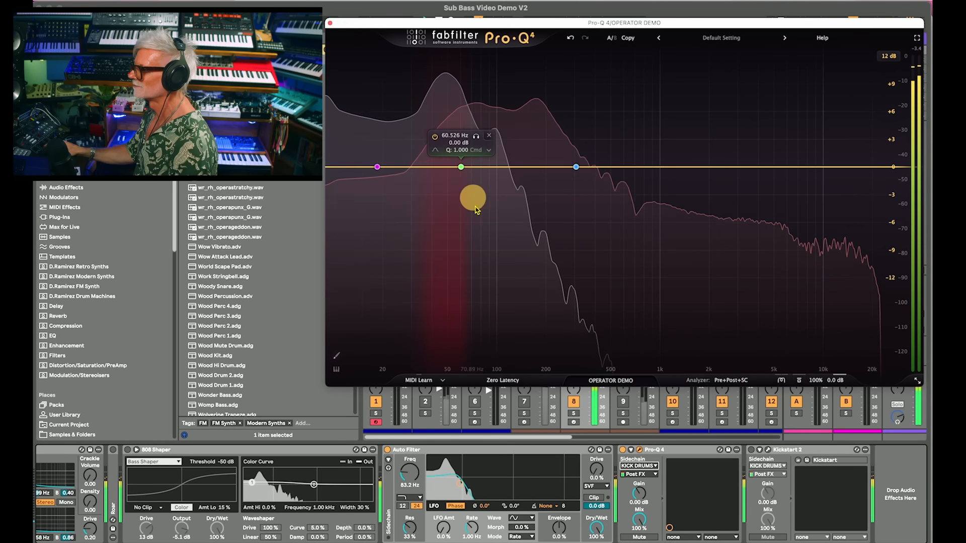
left_click(450, 168)
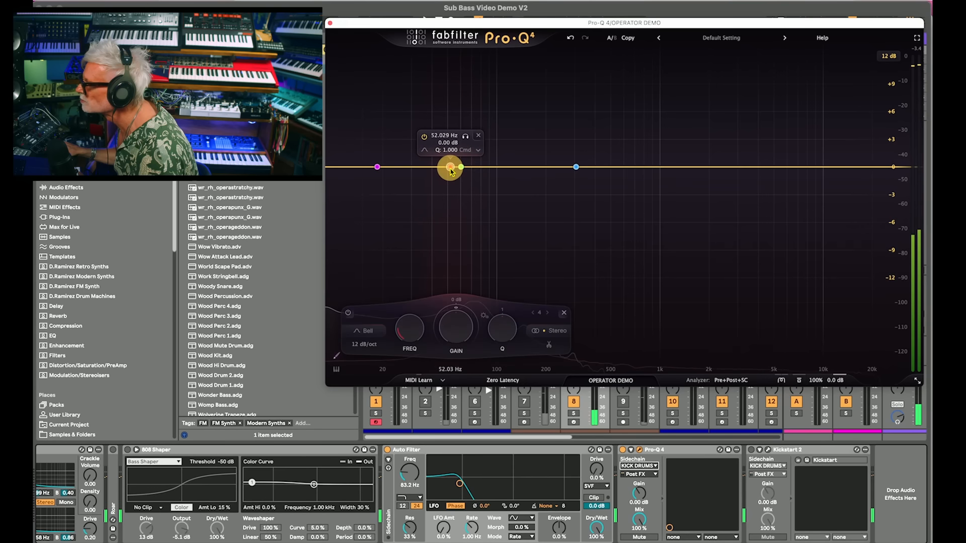
right_click(451, 169)
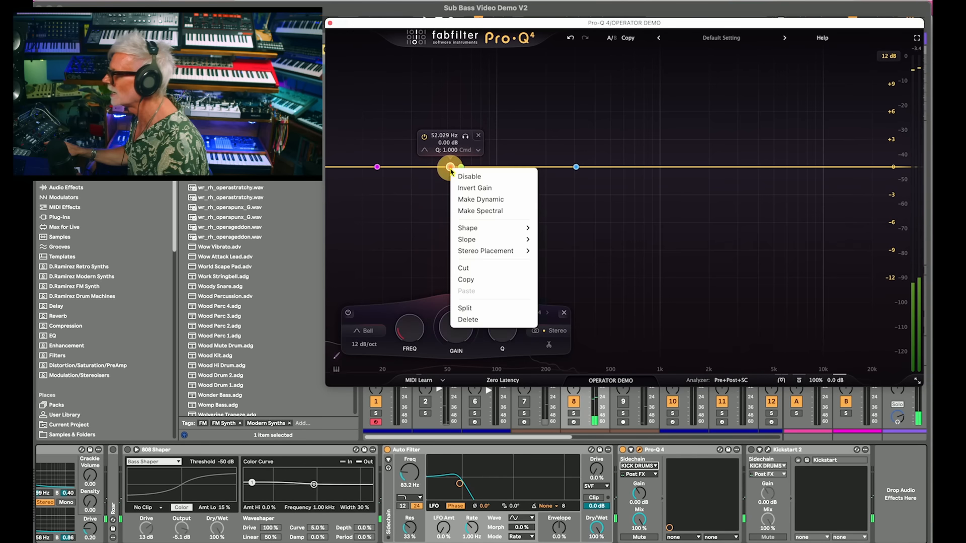
left_click(482, 199)
left_click(473, 301)
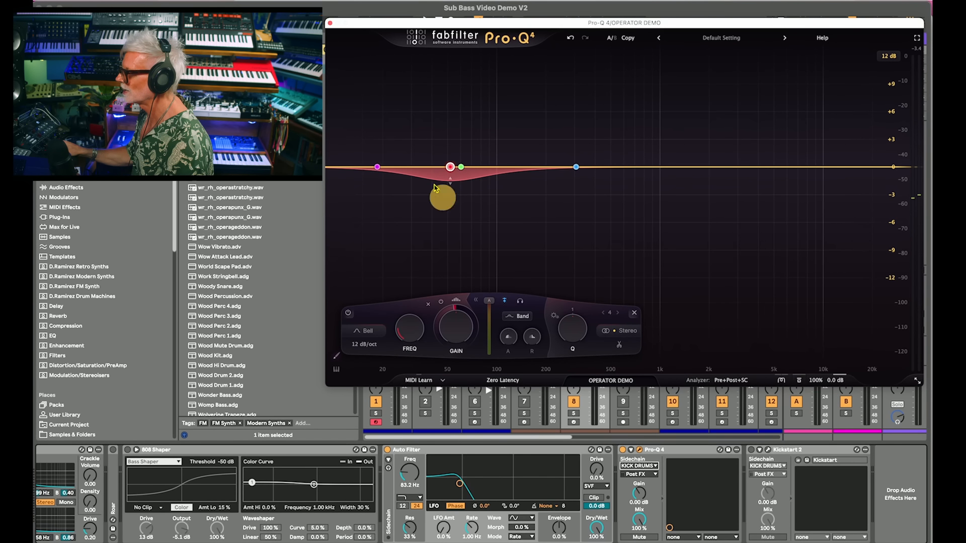
- Narrow the 52 Hz dynamic band to a Q of 5.620 and deepen its dynamic cut to about -7 dB during playback
scroll(450, 184, "up", 2)
left_click_drag(450, 184, 449, 211)
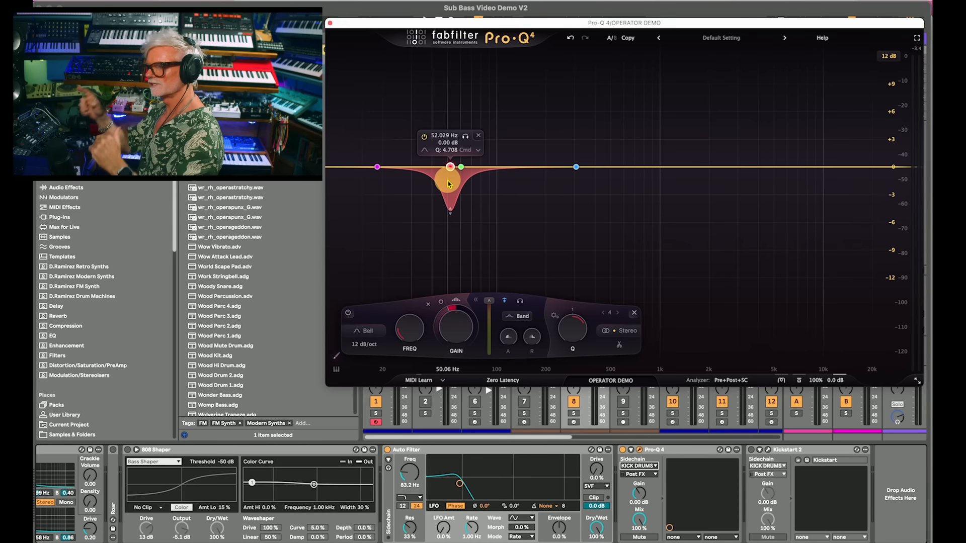
key("space")
left_click_drag(451, 211, 451, 236)
scroll(450, 236, "up", 2)
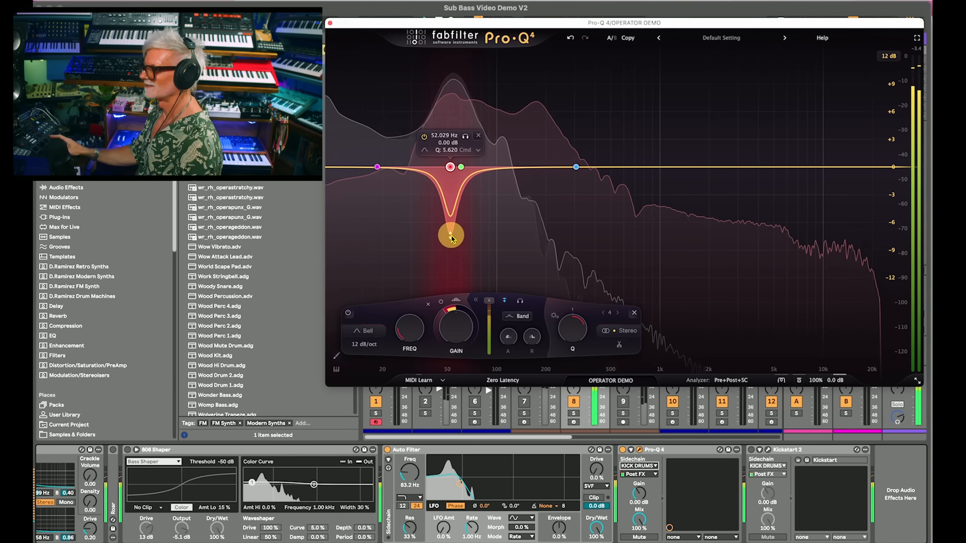
- Narrow the 52 Hz dynamic band to a Q of 6.809 and stop playback
scroll(451, 238, "up", 2)
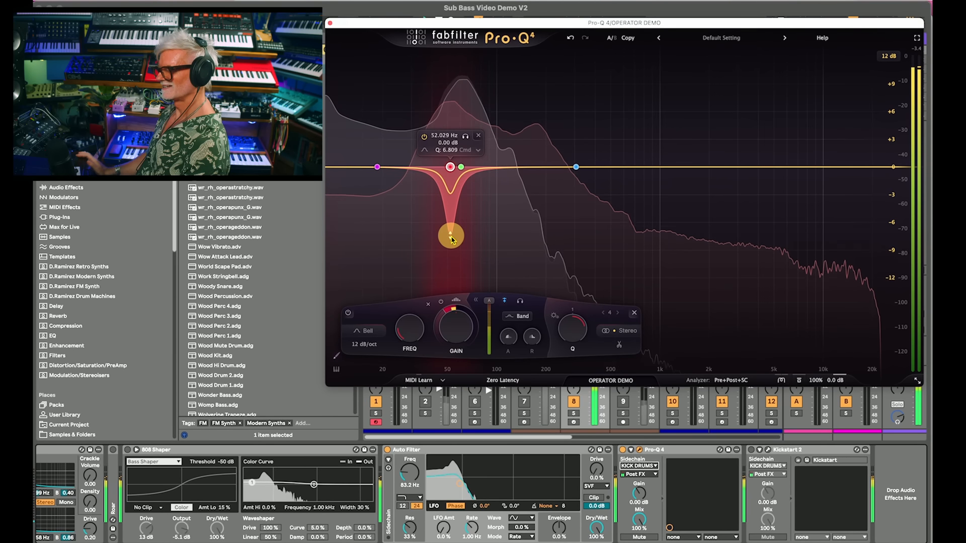
key("space")
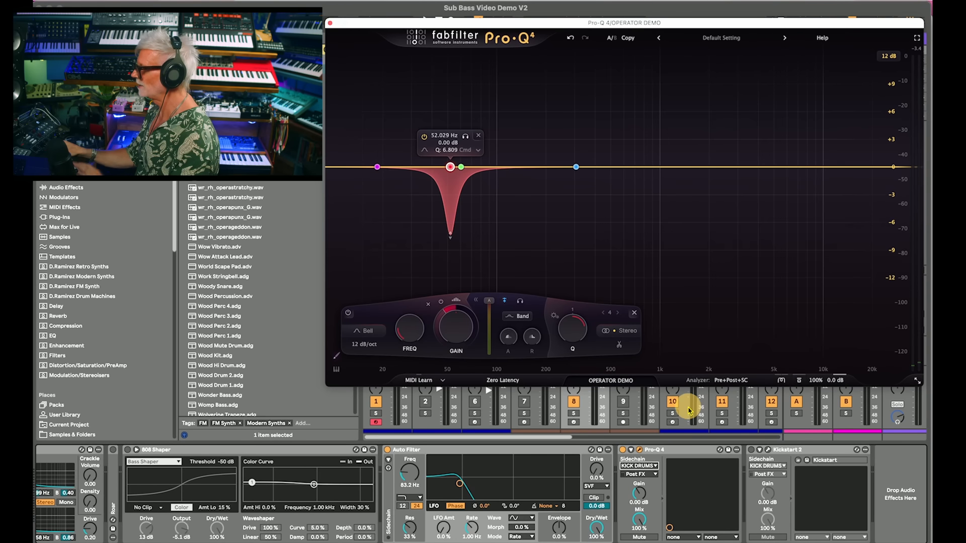
- Turn on Kickstart 2 on the OPERATOR DEMO track and play the mix with its window open to examine the ducking
left_click(751, 451)
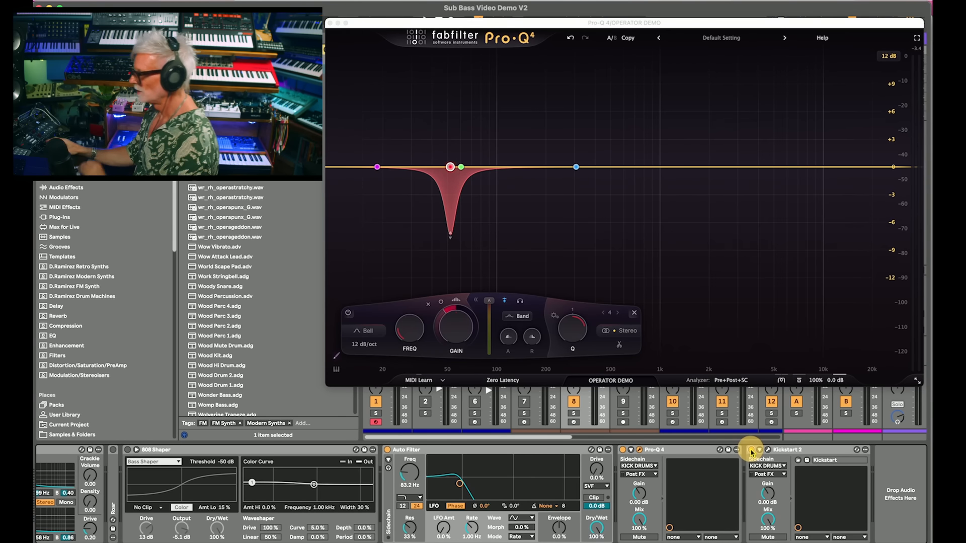
left_click(768, 450)
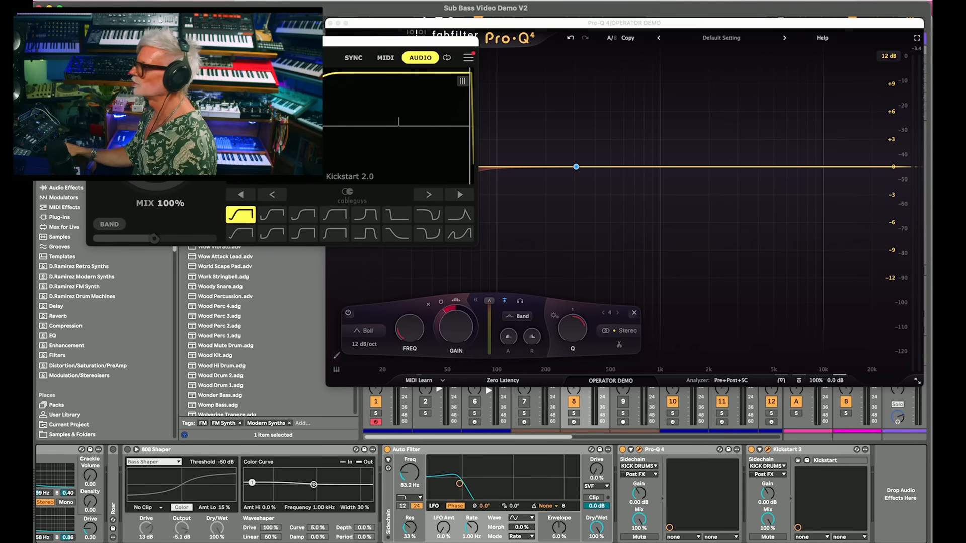
left_click_drag(302, 46, 680, 231)
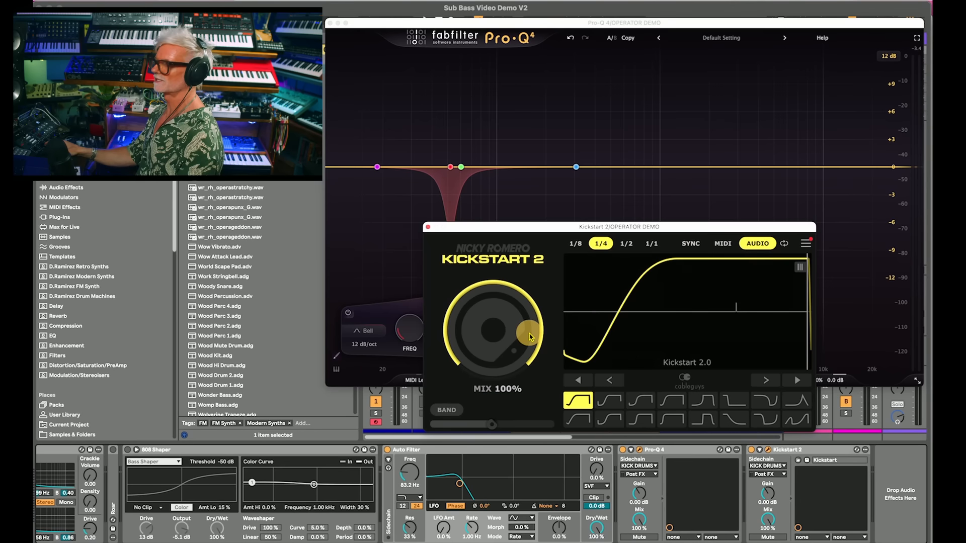
key("space")
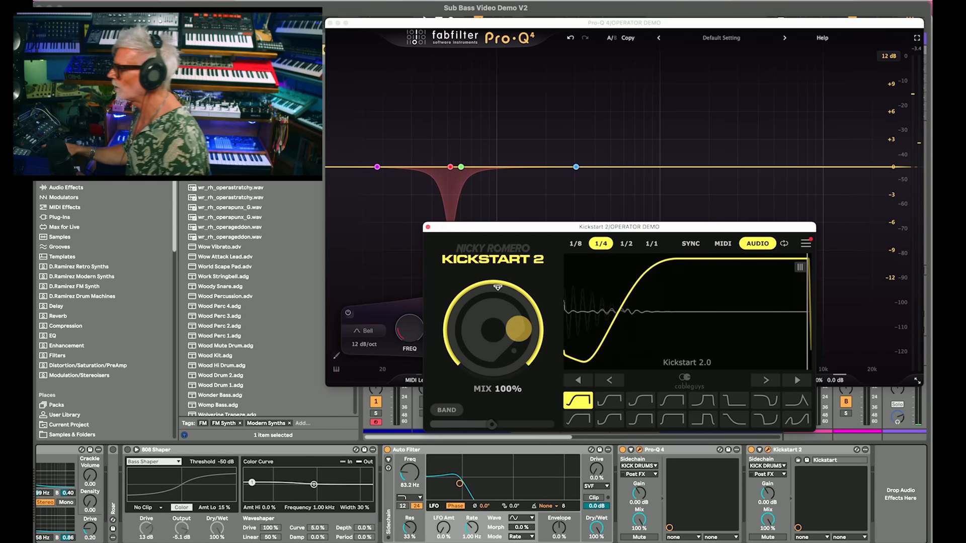
left_click(426, 229)
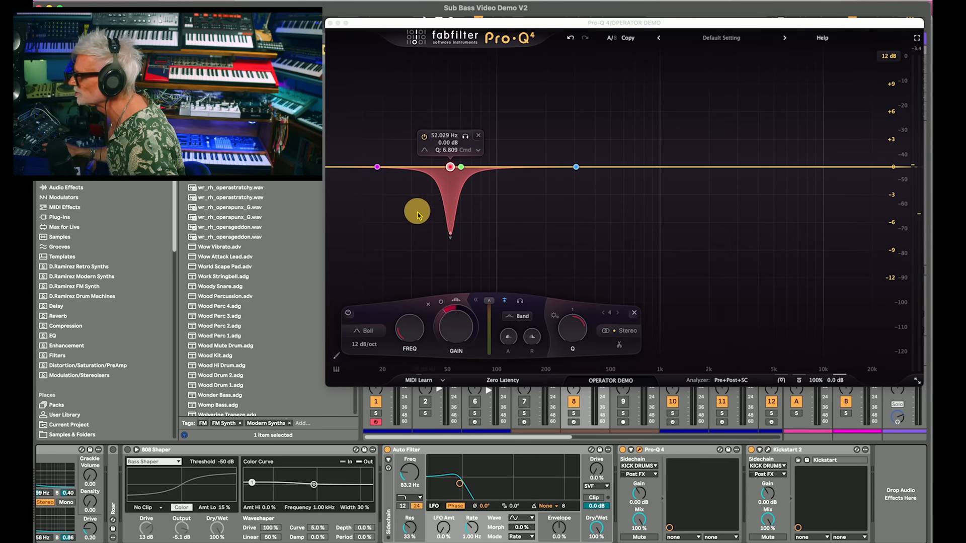
- Close Pro-Q 4, open the SPAN analyzer on the Main track and mute the OPERATOR DEMO track
left_click(330, 24)
left_click(897, 43)
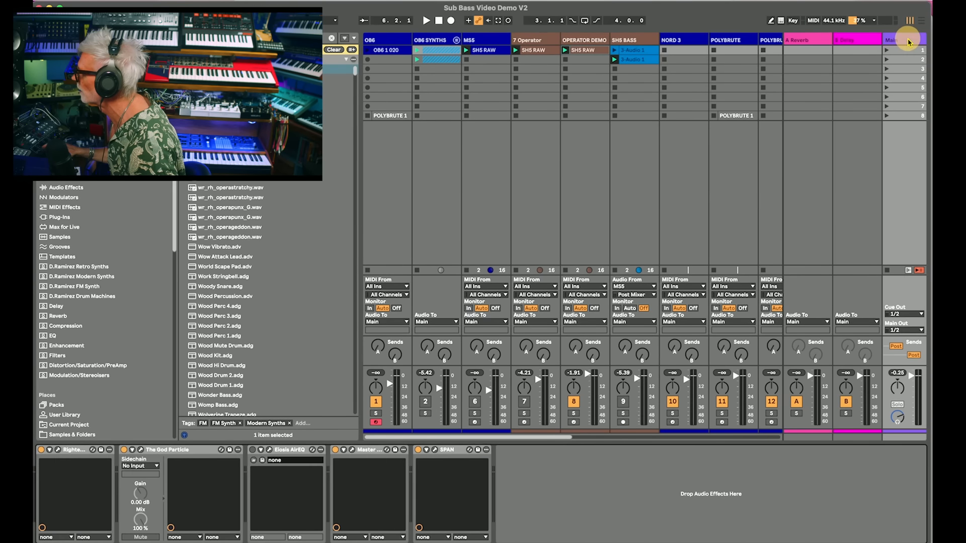
left_click(435, 451)
left_click_drag(599, 92, 777, 76)
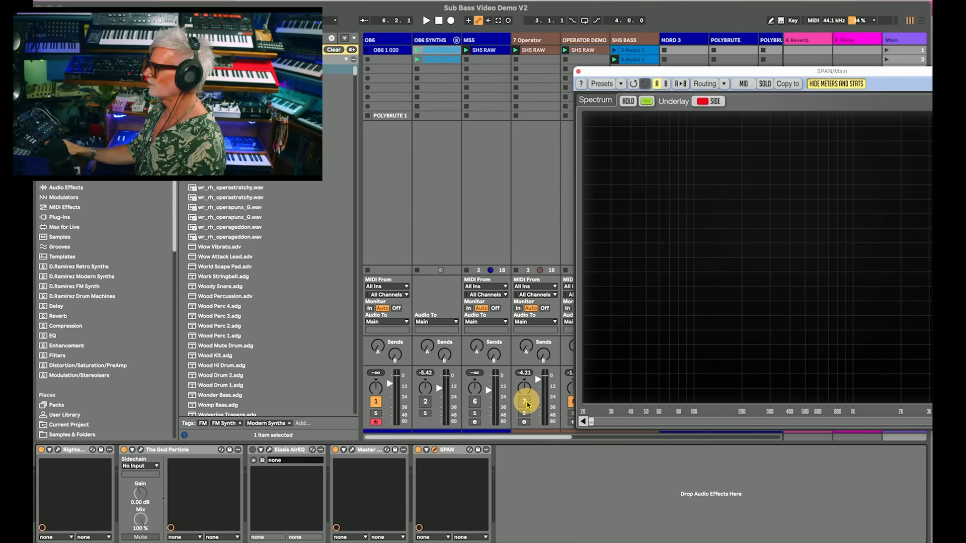
left_click_drag(728, 76, 797, 79)
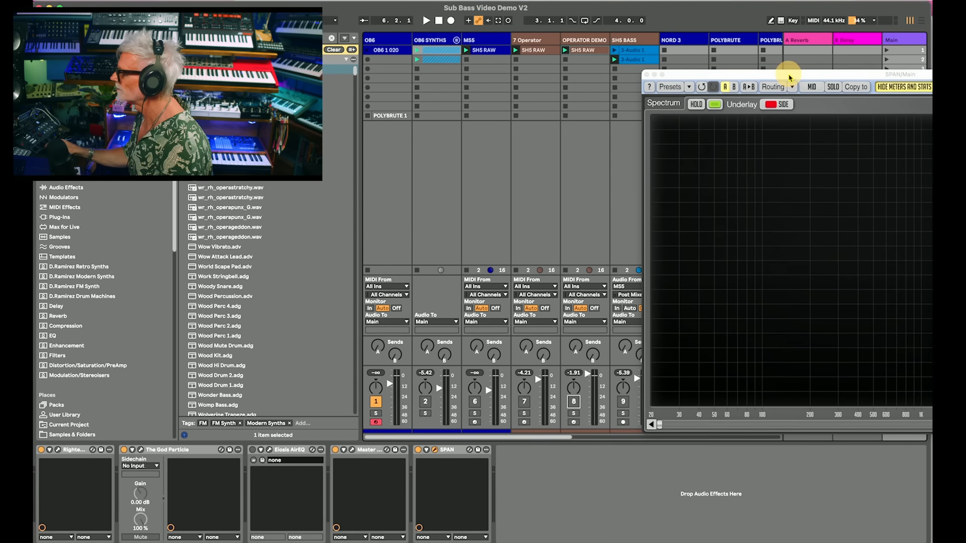
- Play the mix without the Operator bass and examine its spectrum in SPAN
left_click_drag(788, 75, 472, 45)
key("space")
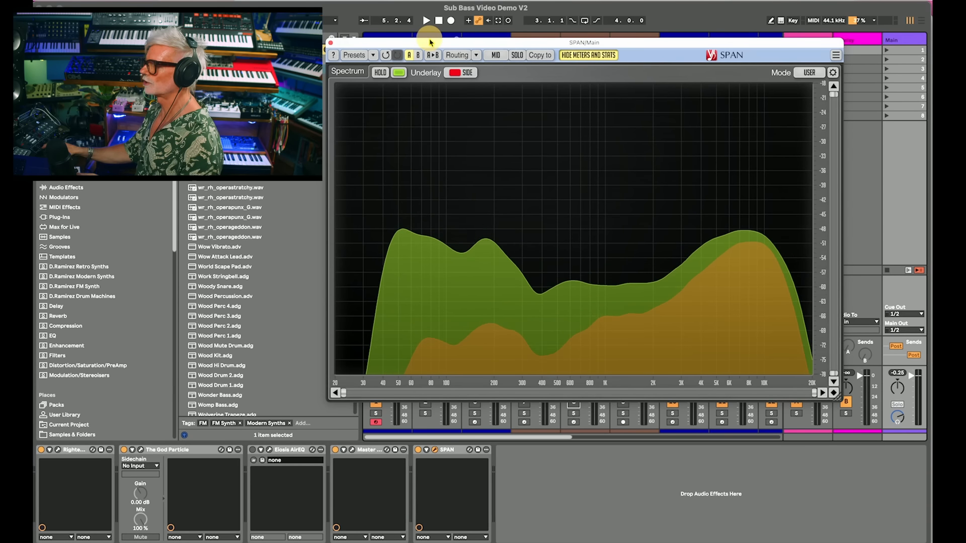
left_click_drag(430, 42, 534, 14)
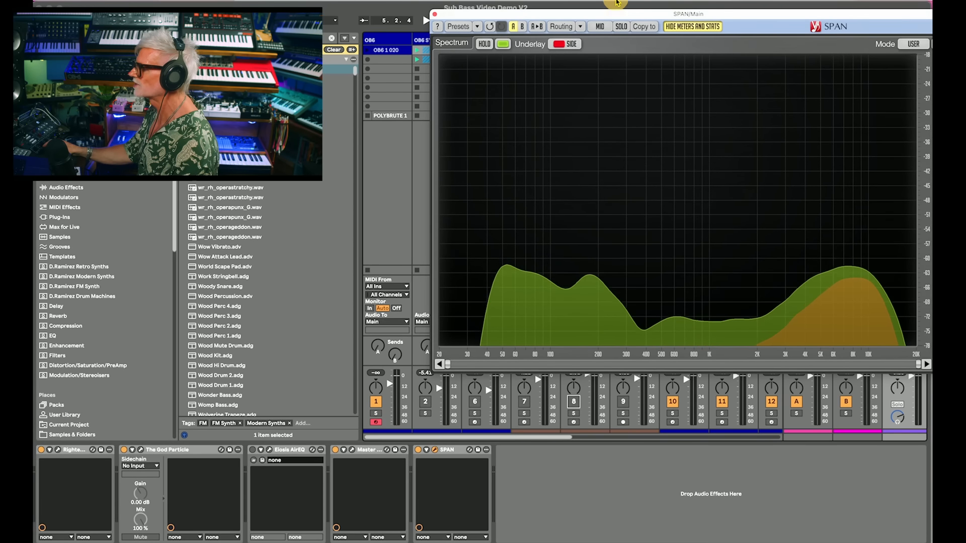
mouse_move(618, 16)
left_mouse_down()
mouse_move(424, 274)
mouse_move(604, 27)
left_mouse_up()
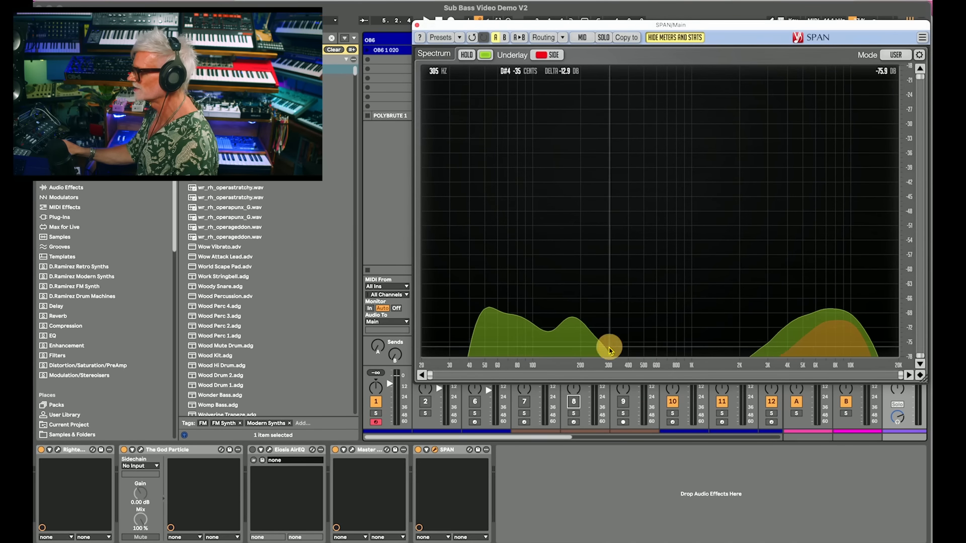
- Unmute OPERATOR DEMO and toggle its mute during playback to compare the SPAN spectrum with and without the bass
left_click(573, 401)
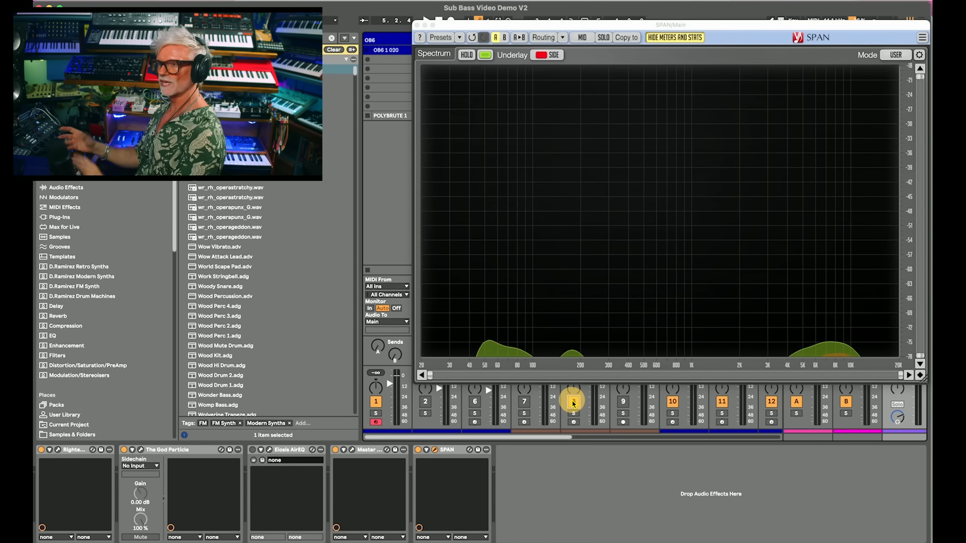
key("space")
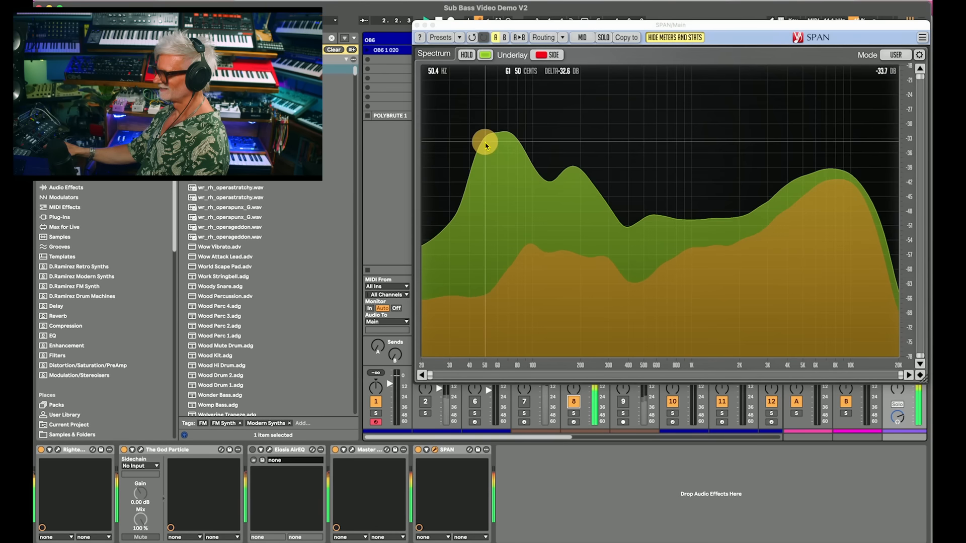
left_click_drag(636, 26, 638, 14)
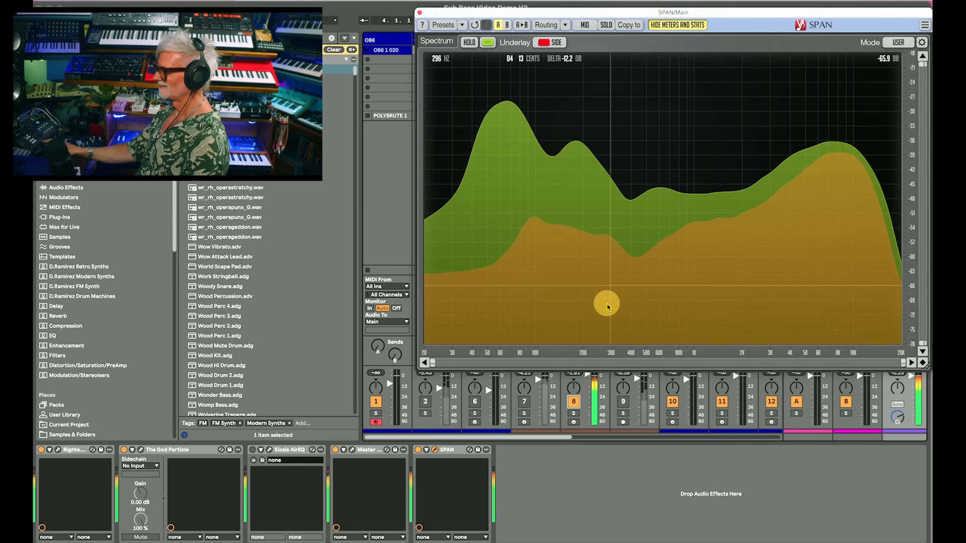
left_click(573, 401)
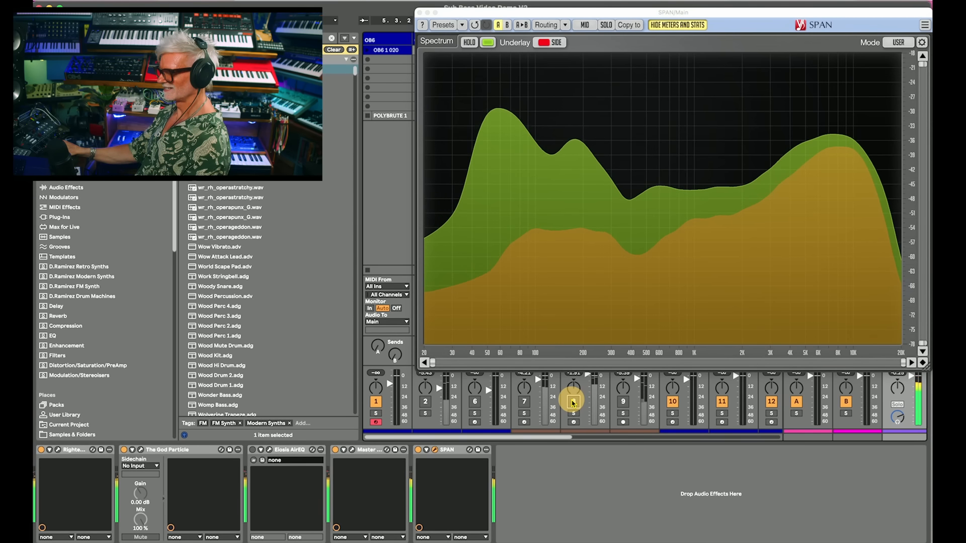
left_click(573, 402)
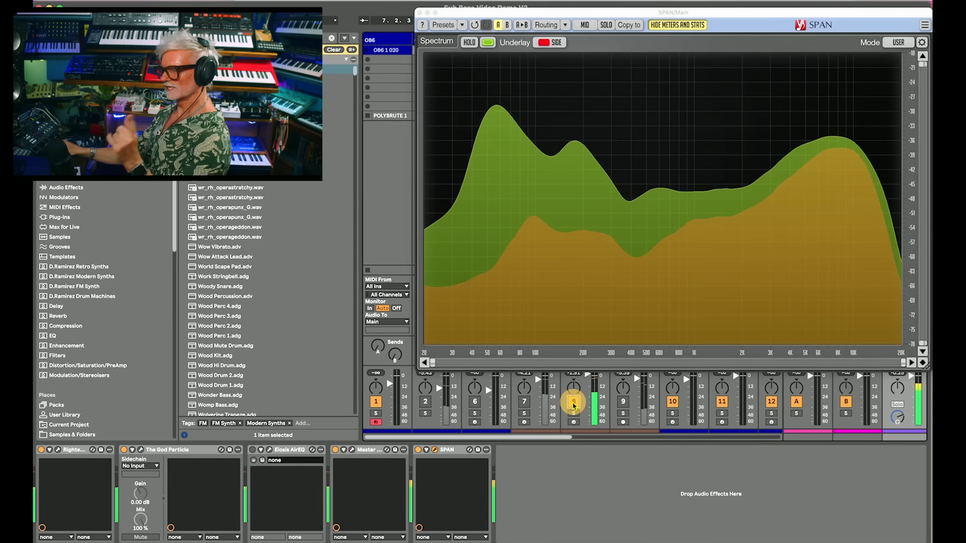
left_click_drag(649, 12, 649, 5)
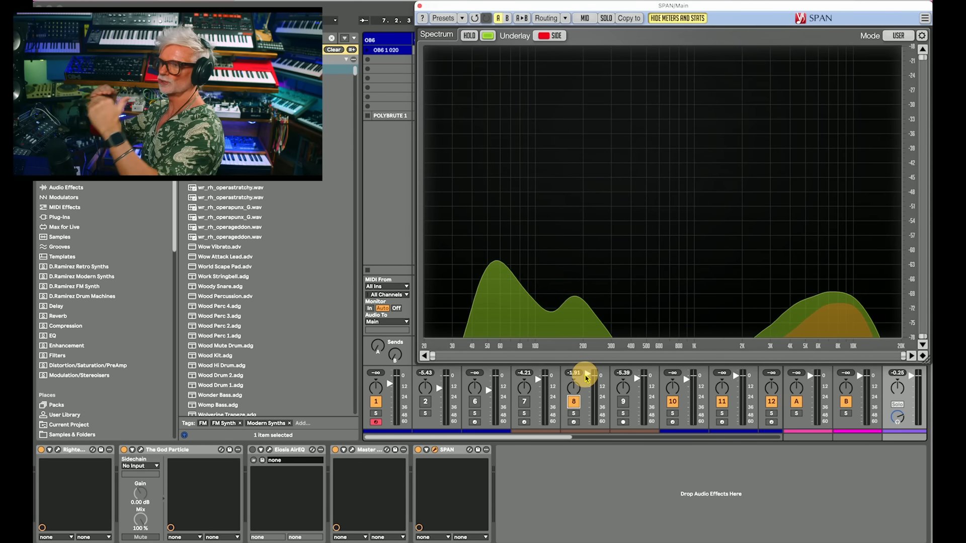
- Lower the OPERATOR DEMO volume to -5.00 dB while checking the low end in SPAN, and close the analyzer
key("space")
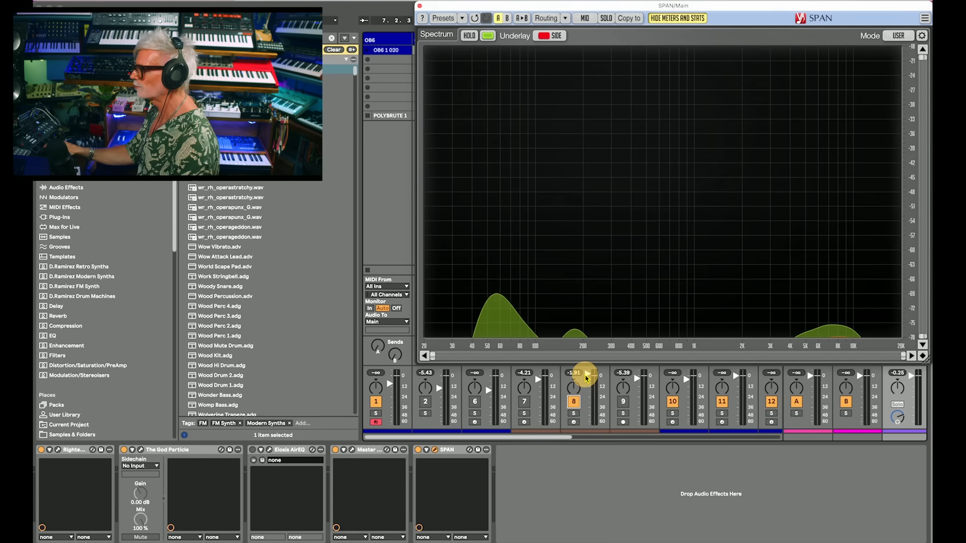
key("space")
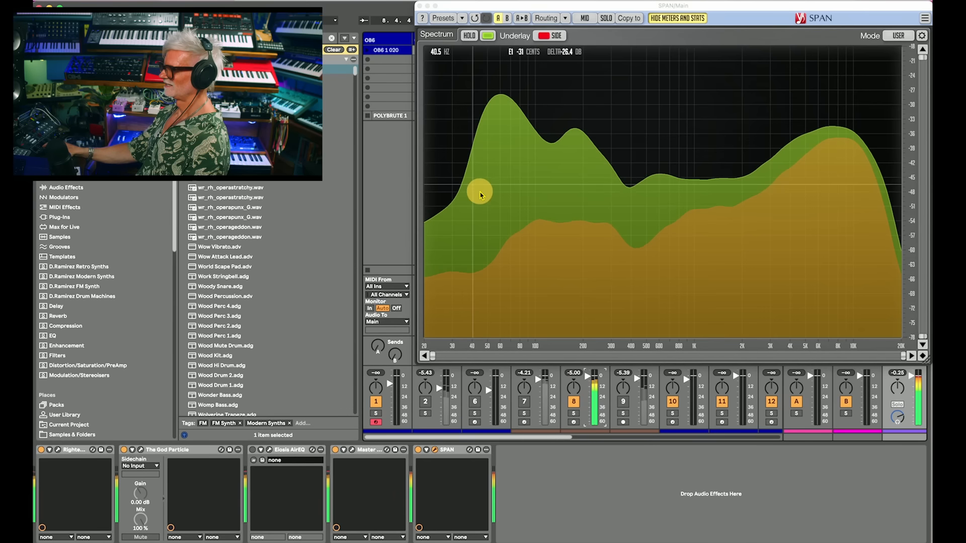
key("space")
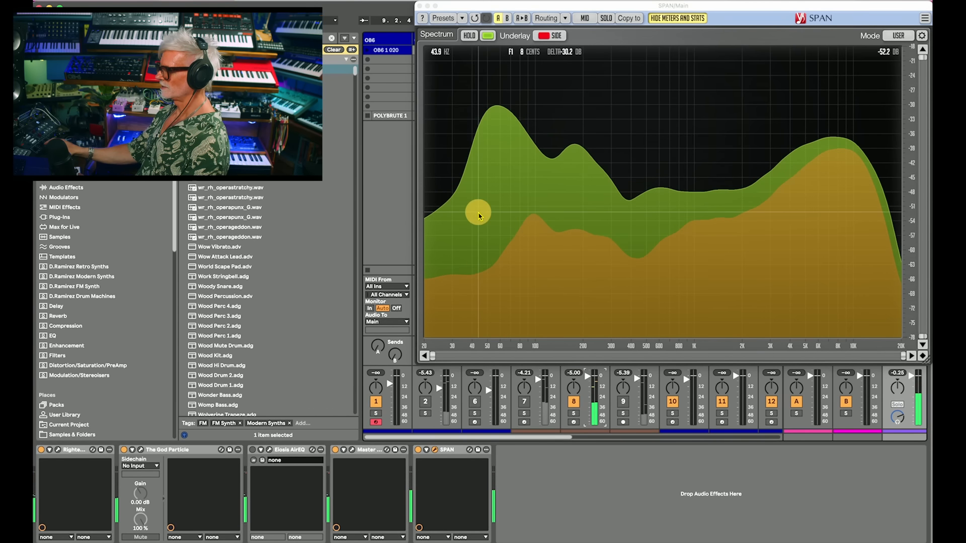
left_click(420, 8)
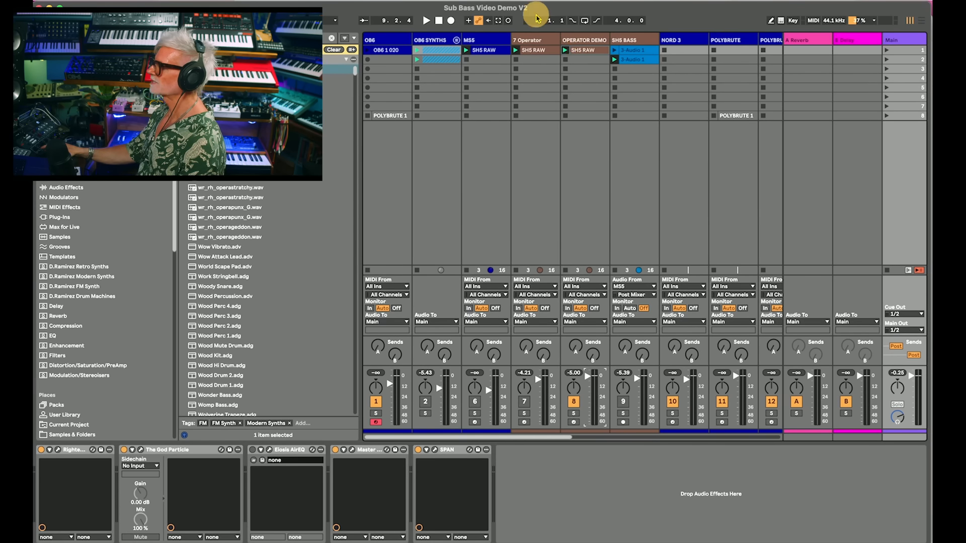
- Reopen Pro-Q 4 on OPERATOR DEMO, try a 12 dB/oct low cut at 14.840 Hz, raise its frequency, and undo it
left_click(583, 41)
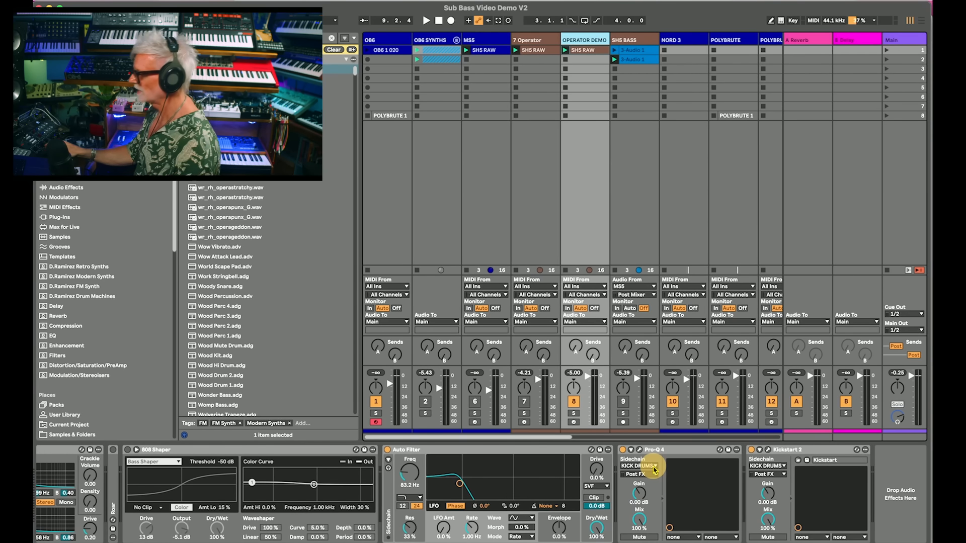
left_click(640, 451)
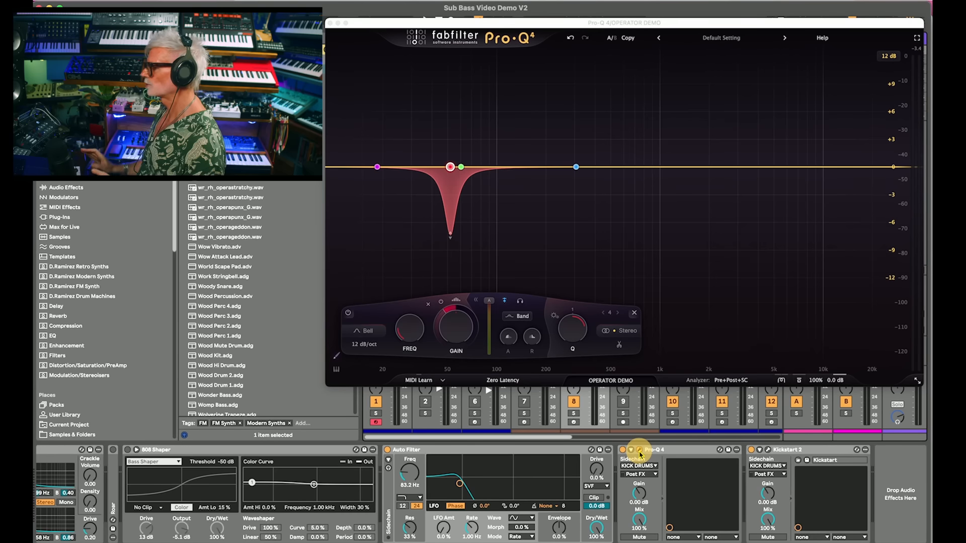
left_click_drag(579, 23, 585, 75)
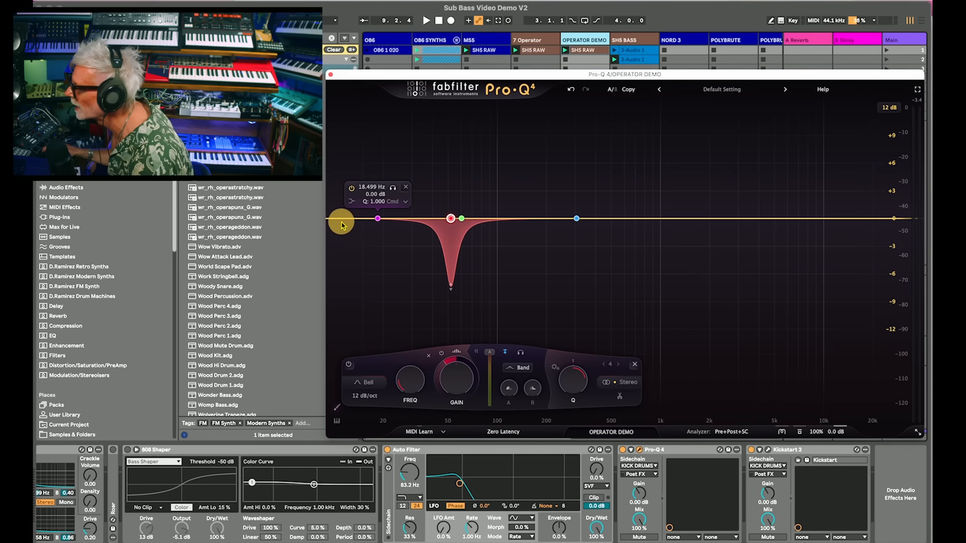
left_click(361, 220)
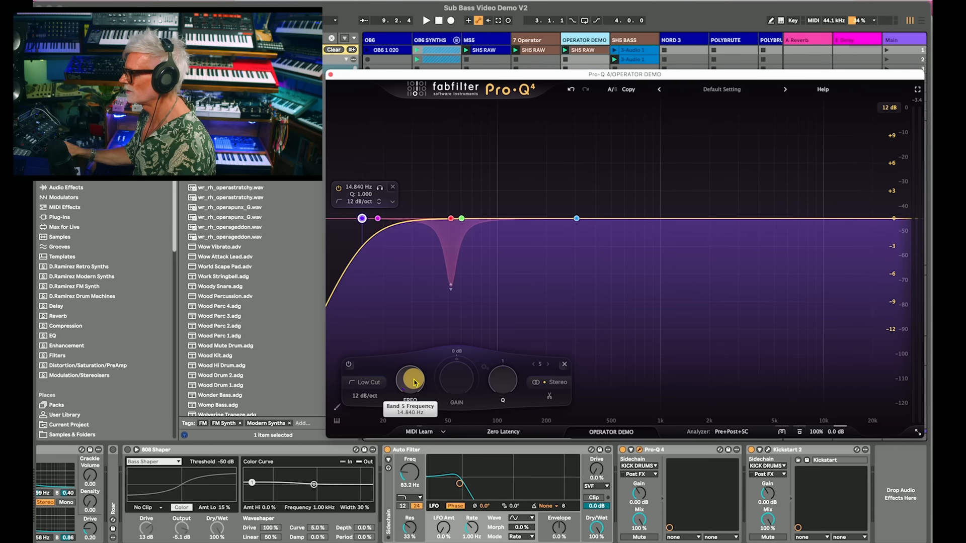
left_click_drag(414, 382, 399, 334)
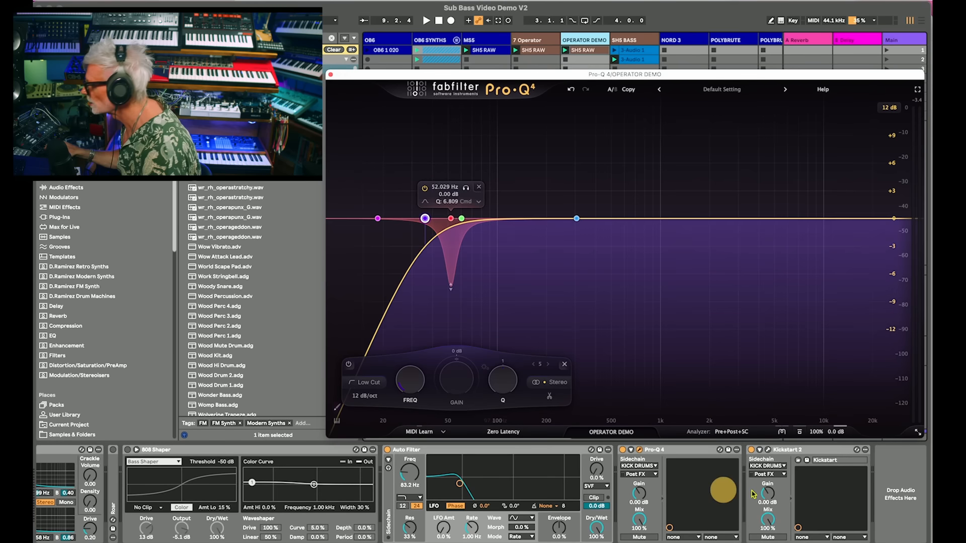
left_click(572, 90)
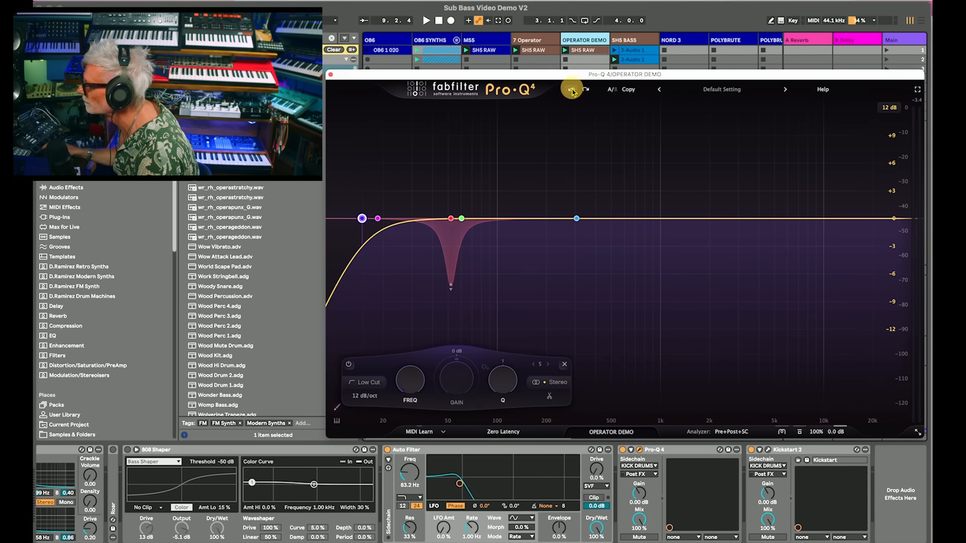
- Audition the mix with the dynamic 52 Hz band, close Pro-Q 4, and set the OPERATOR DEMO volume to -4.91 dB
key("space")
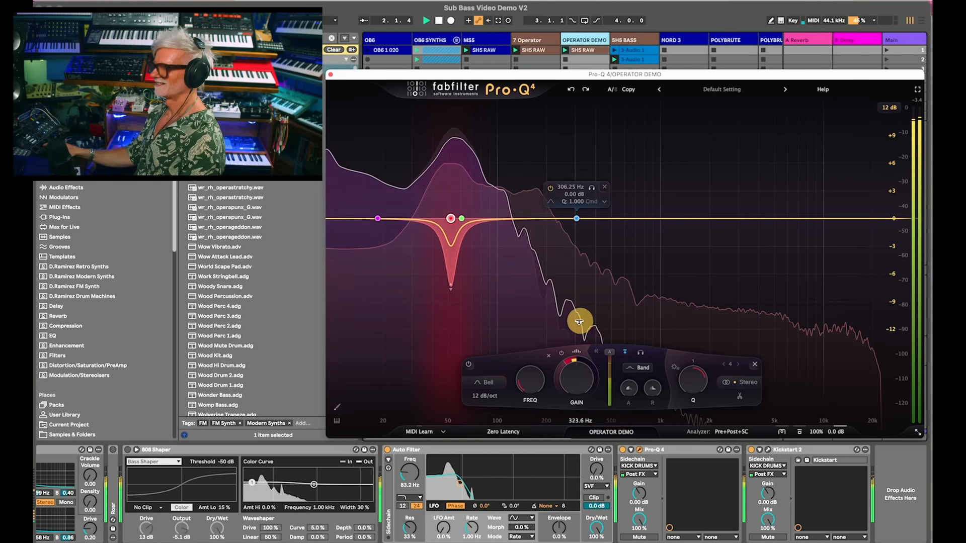
left_click(330, 76)
key("space")
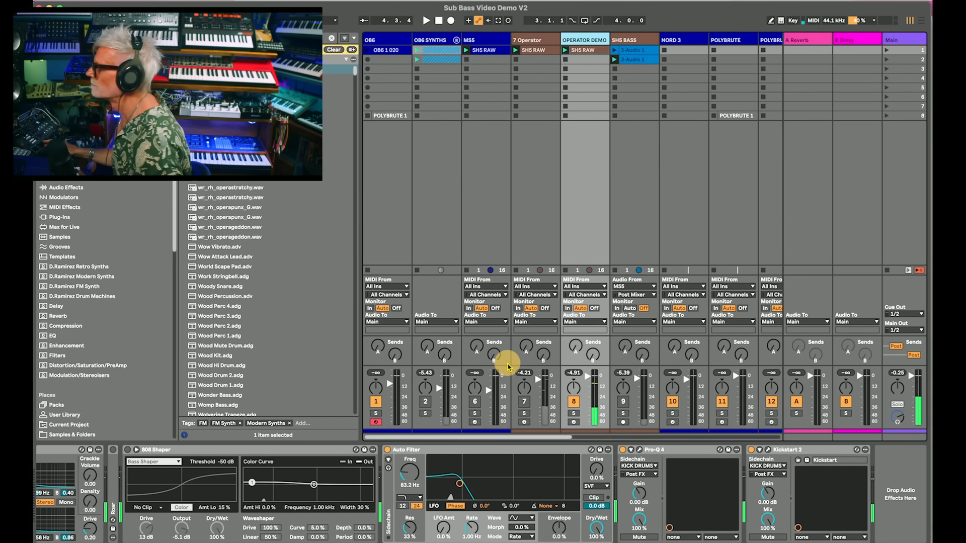
- Unmute the OB6 SYNTHS track and play the mix with the synths added to the drums and bass
left_click(434, 40)
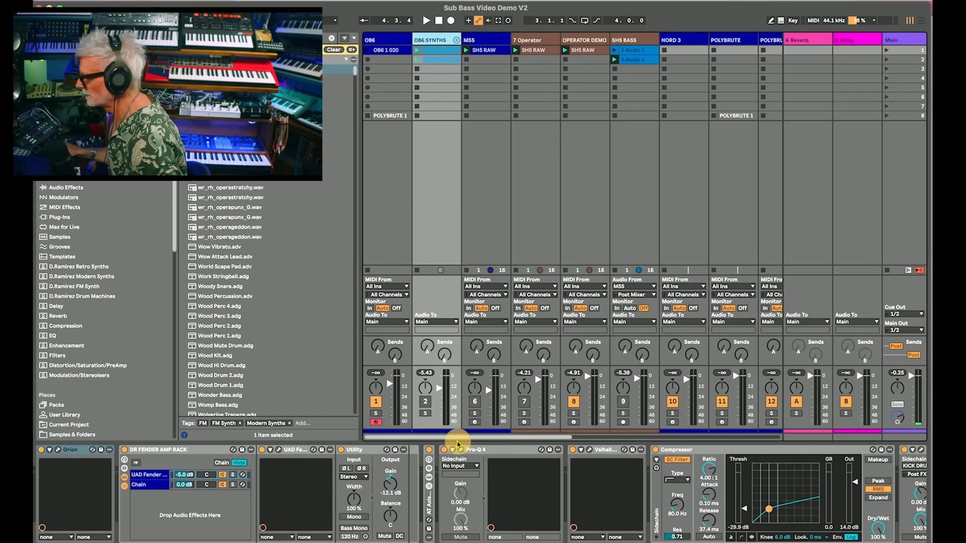
left_click(425, 402)
key("space")
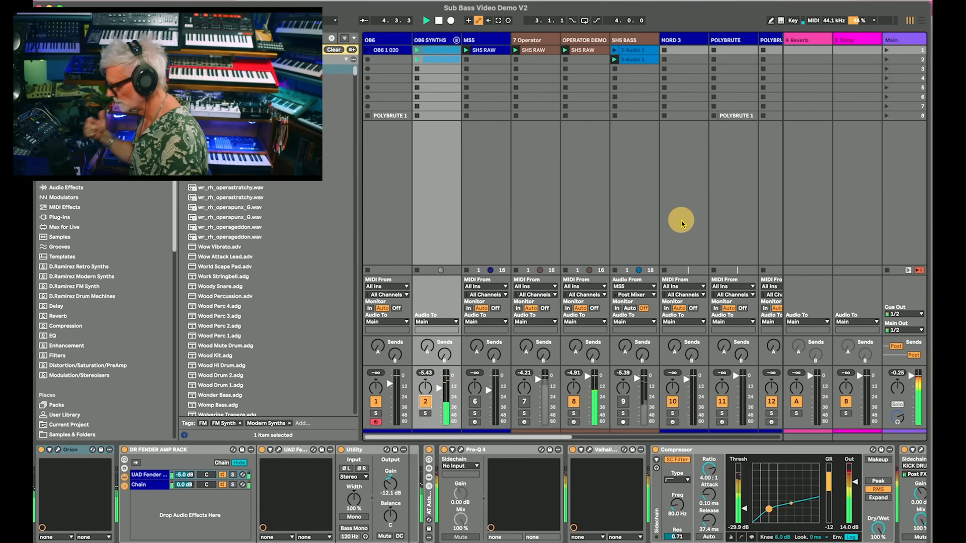
key("space")
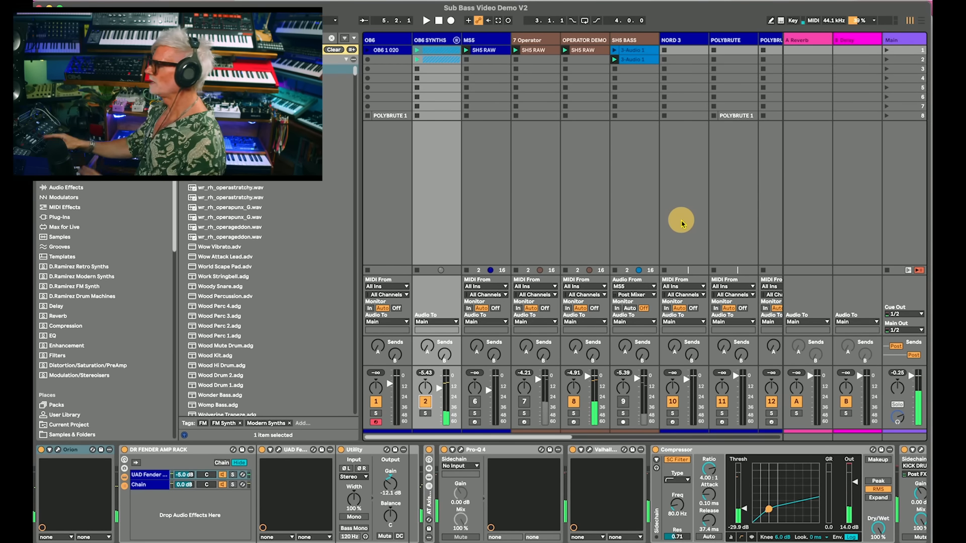
- Open Master Plan from the Main track's effects, reposition its window, and play the mix with the N-10 check
left_click(892, 40)
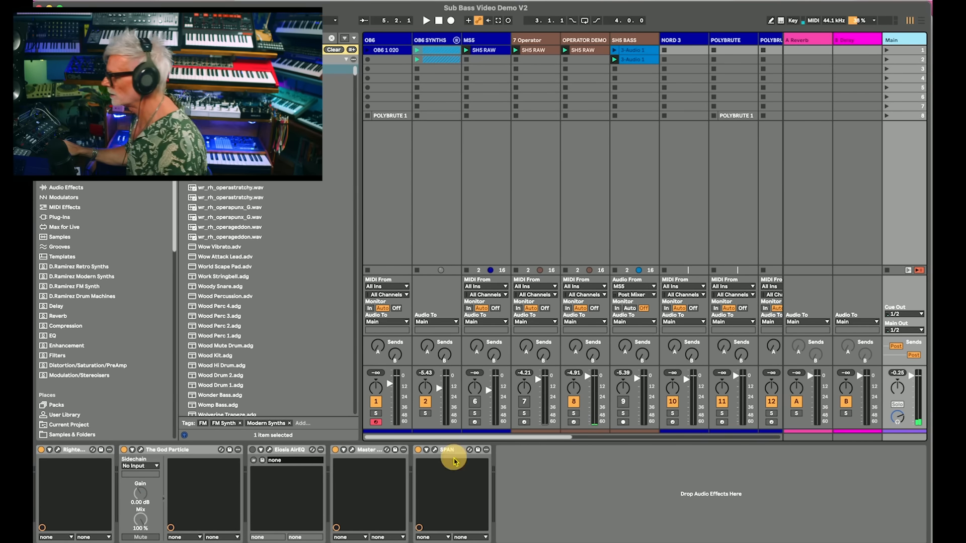
left_click(352, 450)
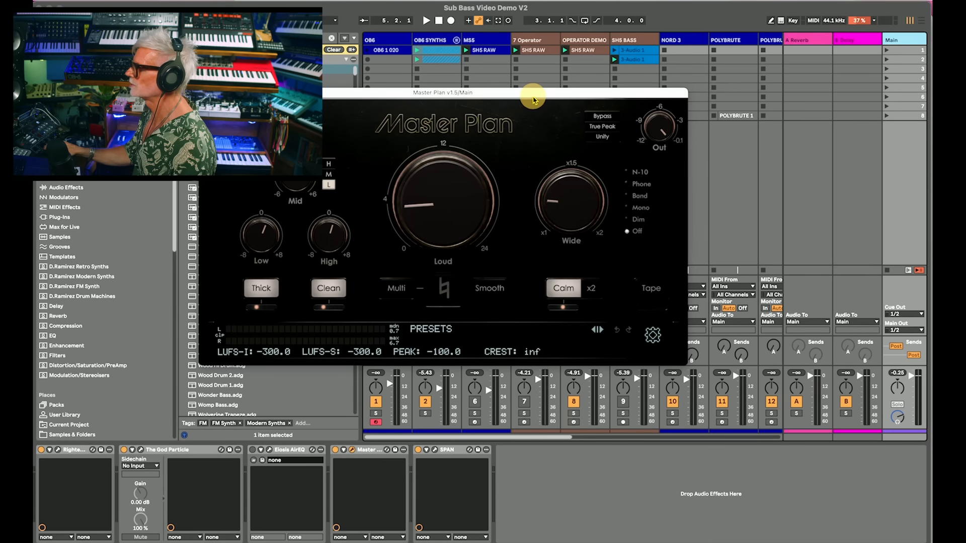
left_click_drag(530, 97, 685, 174)
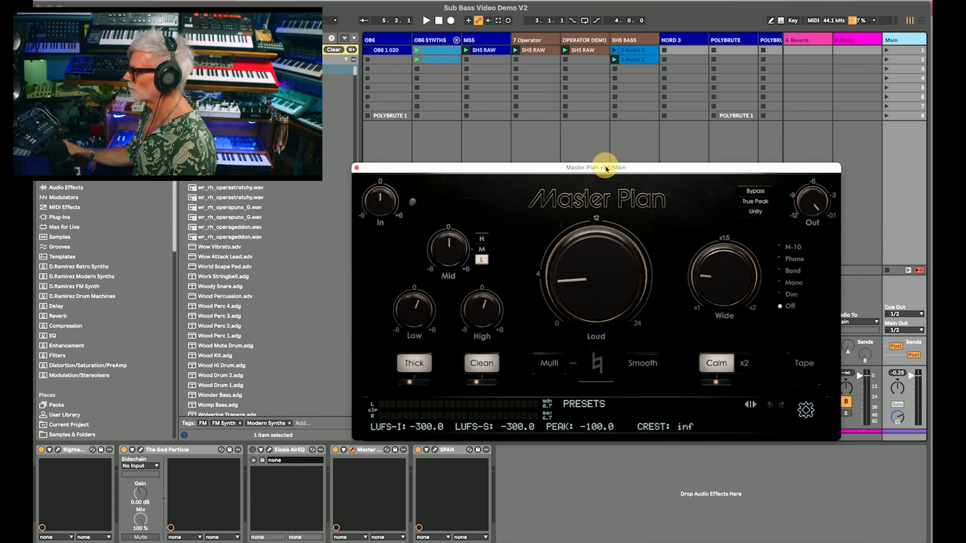
left_click_drag(606, 169, 615, 172)
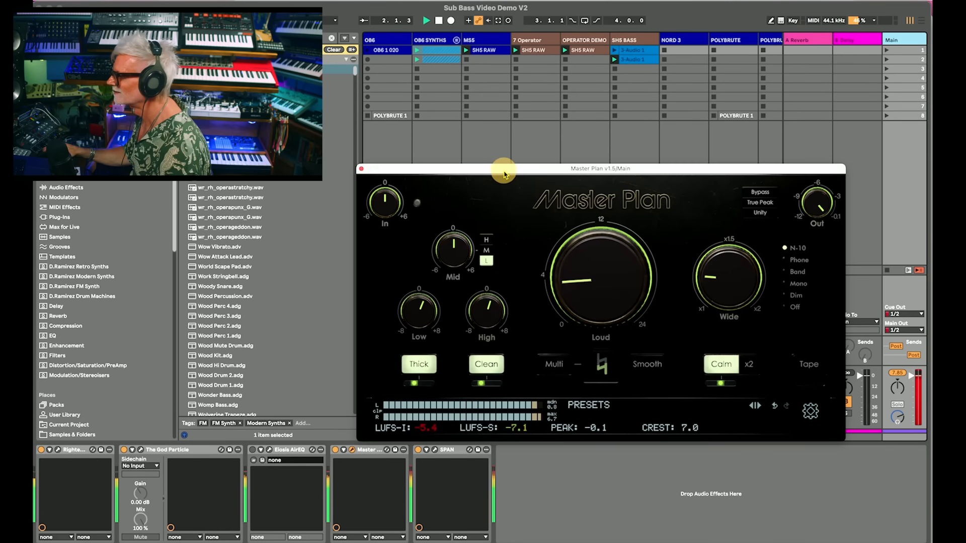
- Mute the OB6 SYNTHS track and compare the mix through Master Plan's Phone and Band checks, finishing on Phone
left_click_drag(504, 174, 713, 152)
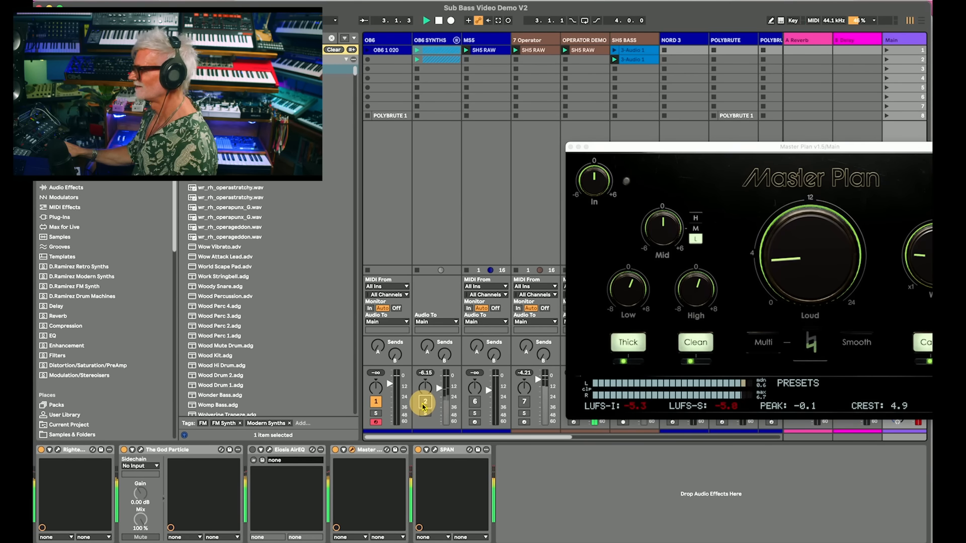
left_click_drag(767, 147, 566, 98)
left_click(792, 189)
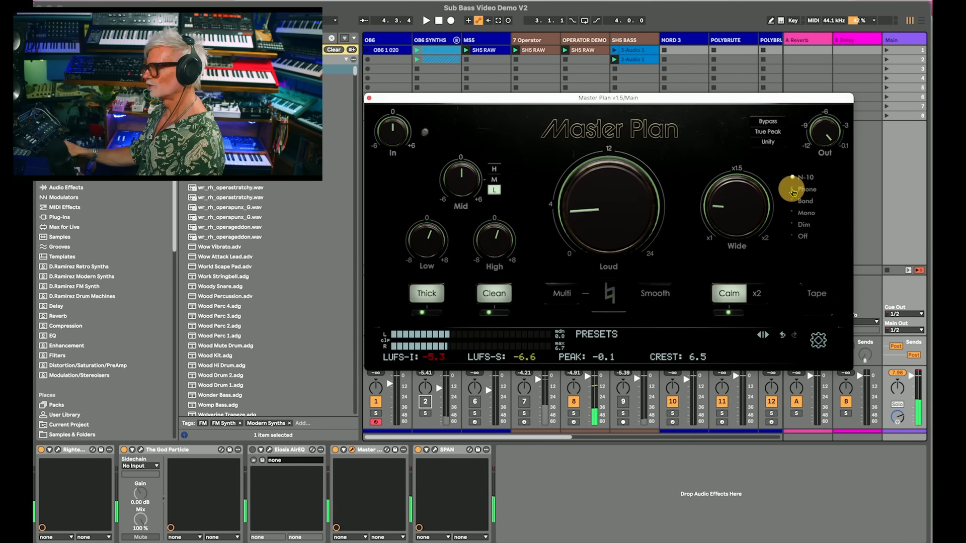
key("space")
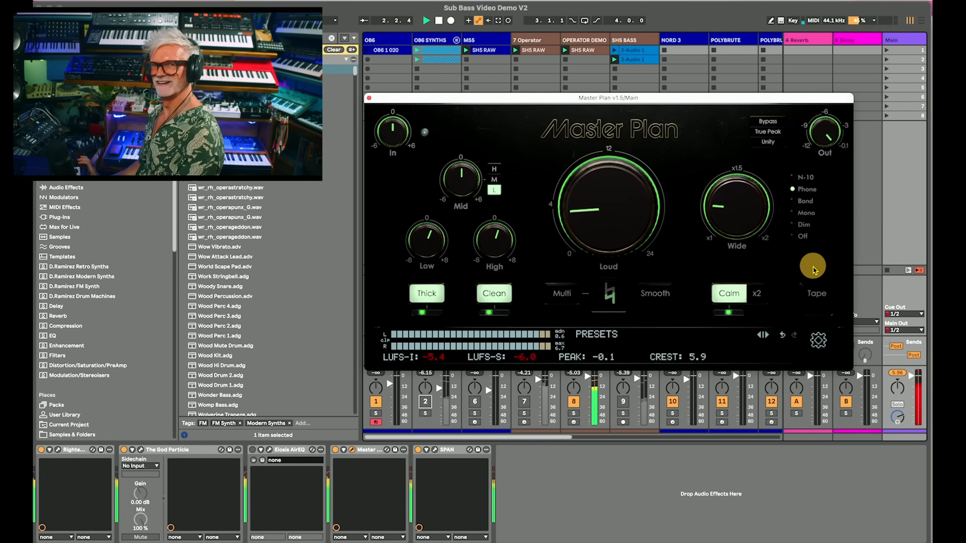
left_click(793, 201)
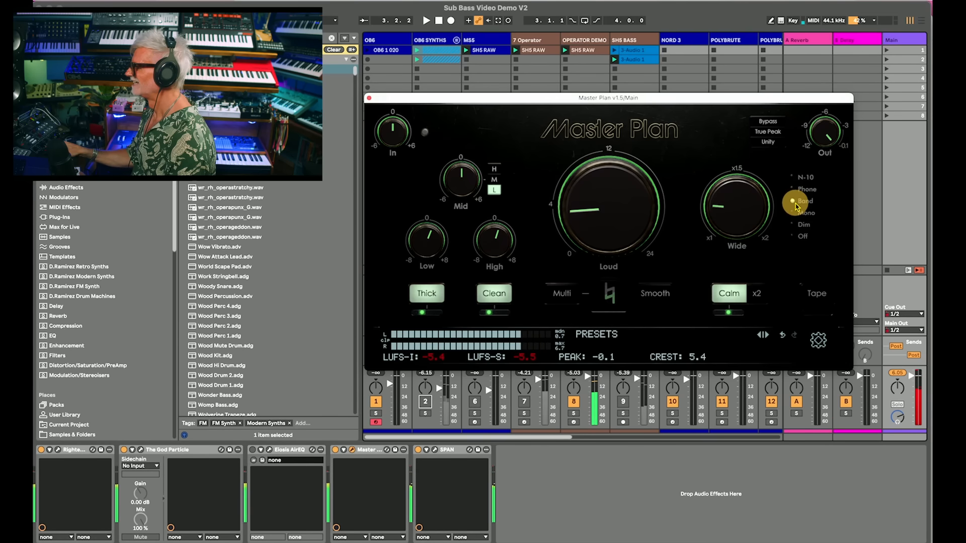
left_click(792, 190)
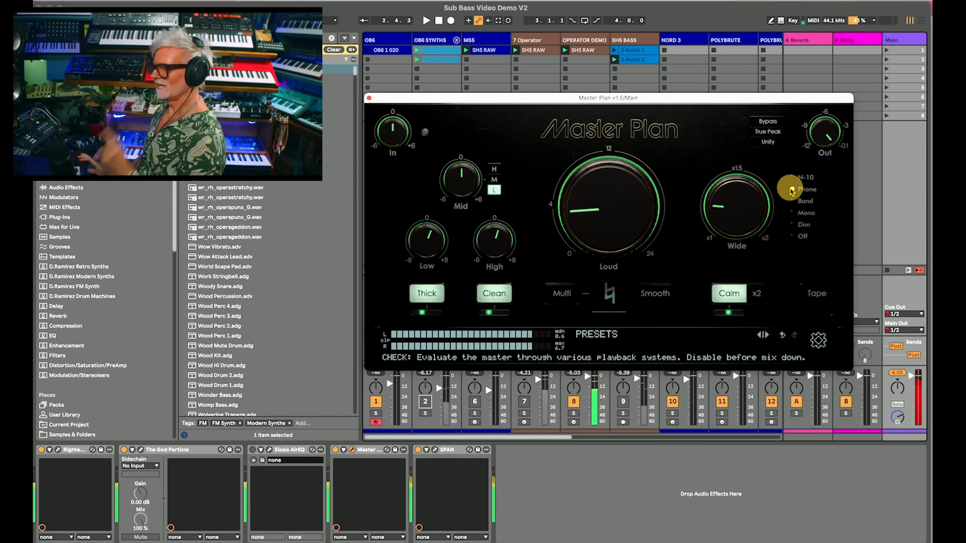
left_click_drag(647, 101, 719, 85)
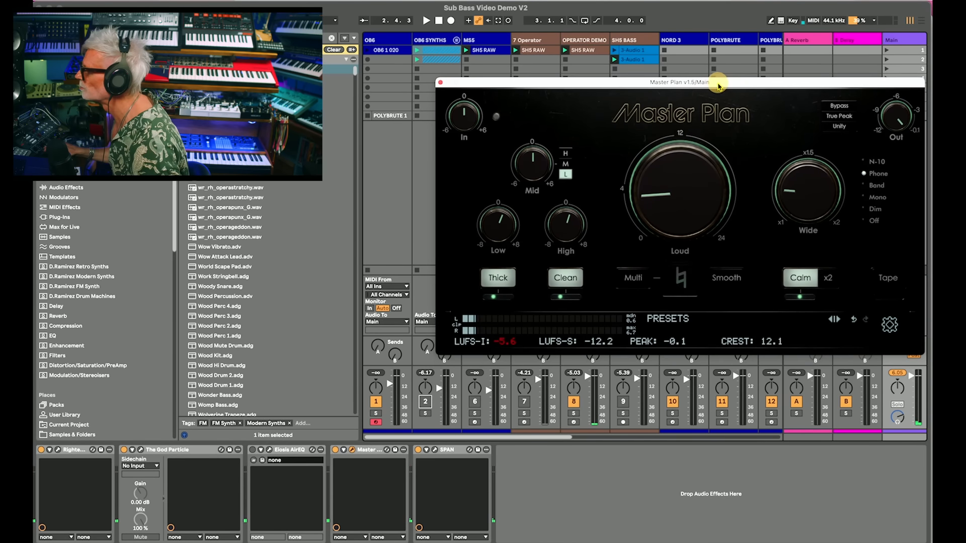
- Play the mix through the Phone check while examining the OPERATOR DEMO chain's Vinyl Distortion, 808 Shaper and Auto Filter
left_click(528, 43)
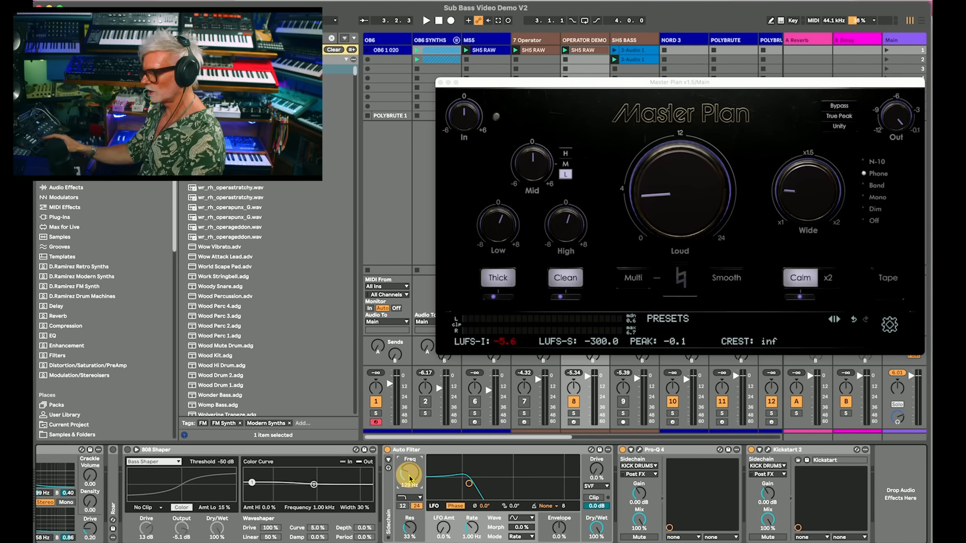
key("space")
scroll(409, 478, "left", 5)
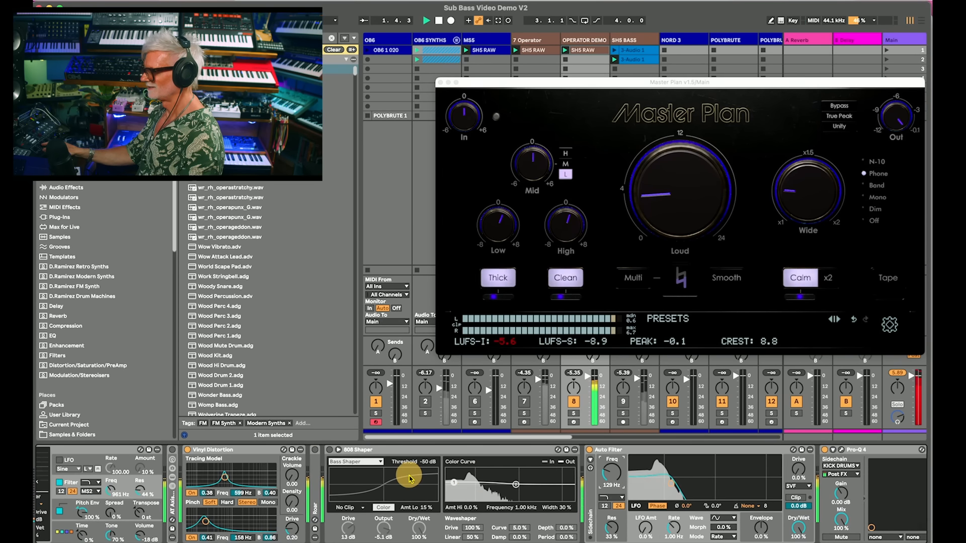
scroll(409, 478, "left", 3)
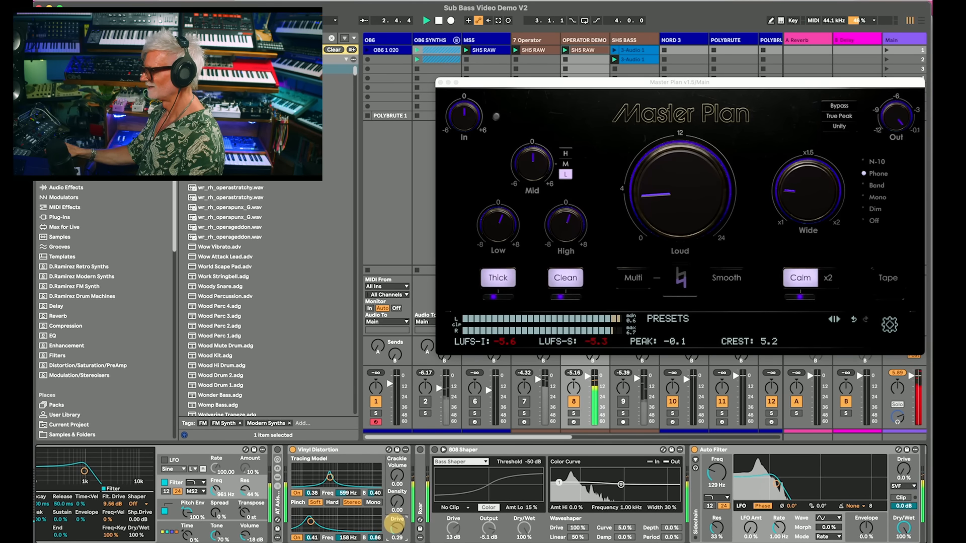
left_click_drag(394, 524, 394, 524)
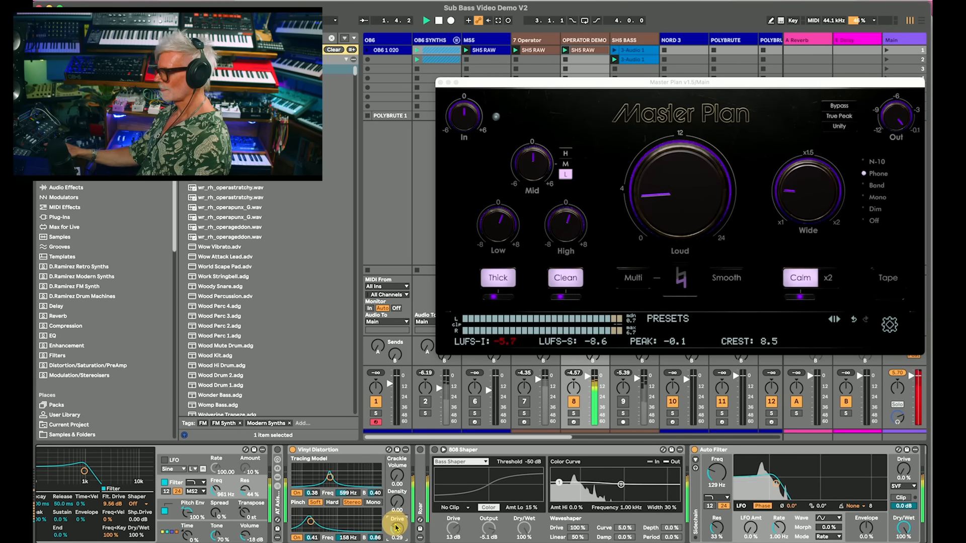
scroll(394, 524, "left", 3)
key("space")
scroll(395, 527, "right", 5)
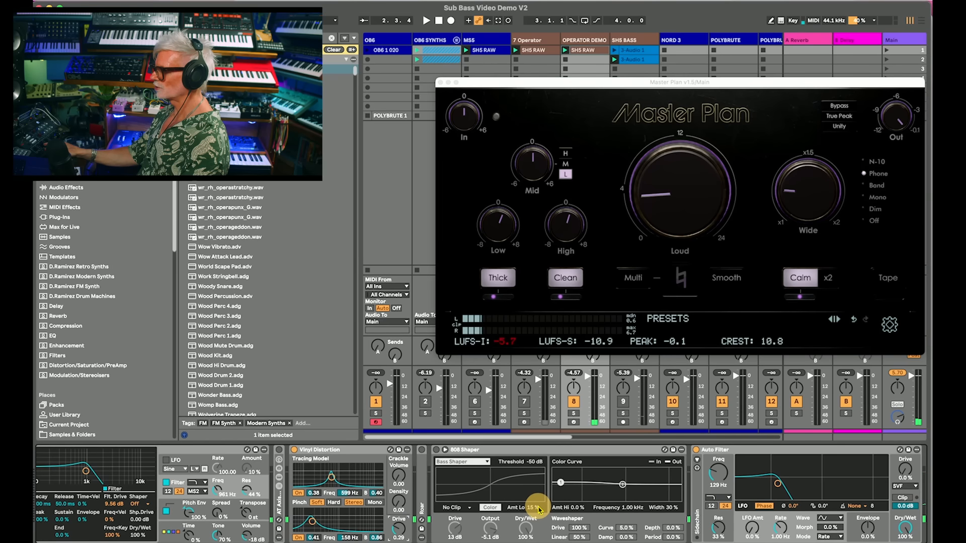
scroll(509, 485, "right", 3)
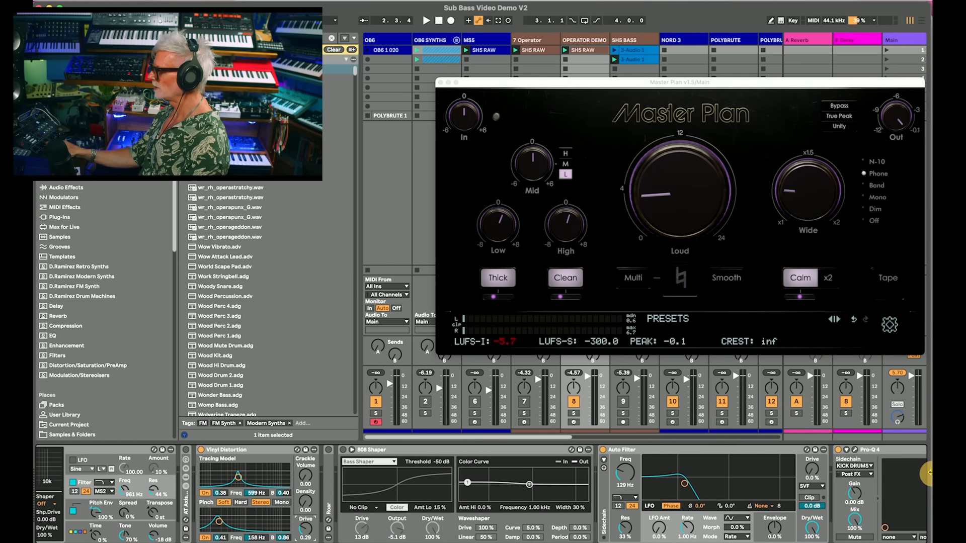
- Open Pro-Q 4 on OPERATOR DEMO, play the mix, and hide the sidechain spectrum in the analyzer
left_click(855, 450)
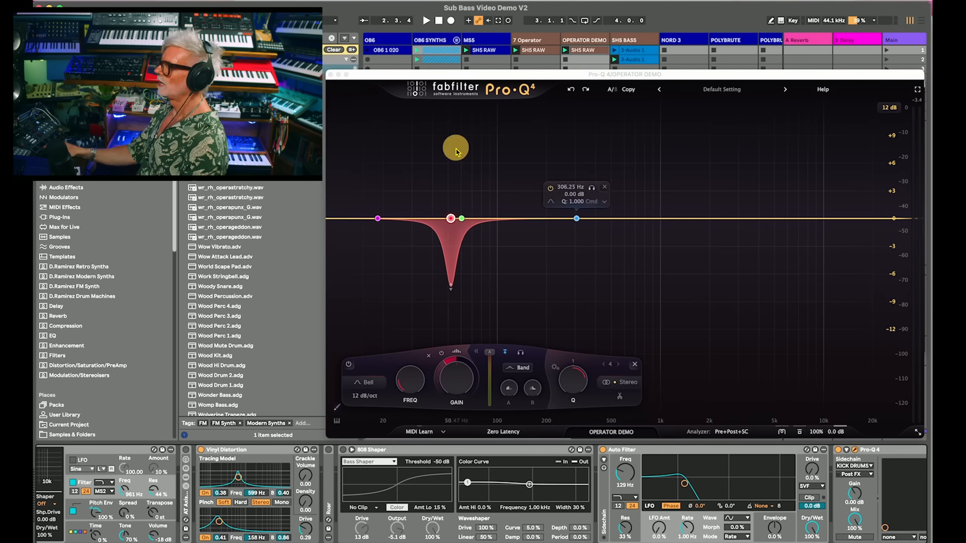
key("space")
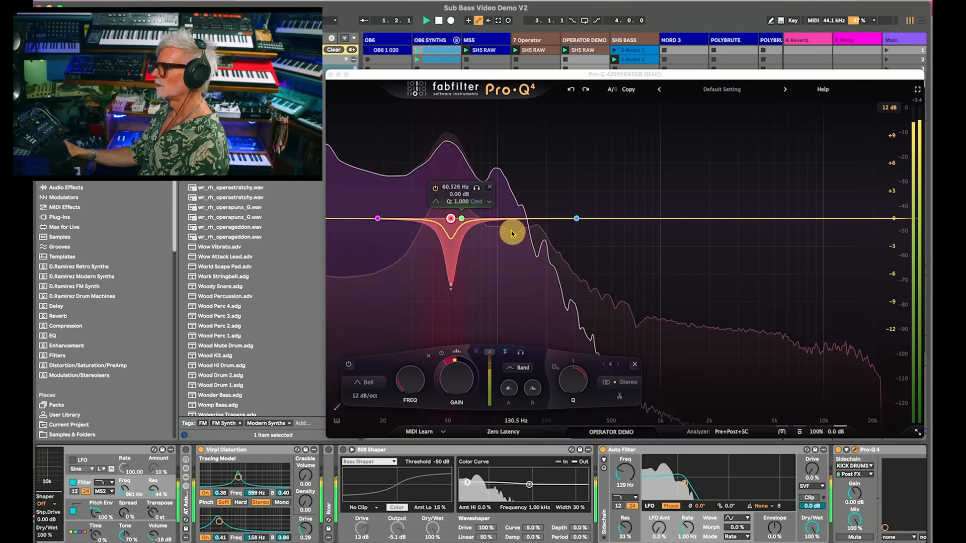
left_click(740, 428)
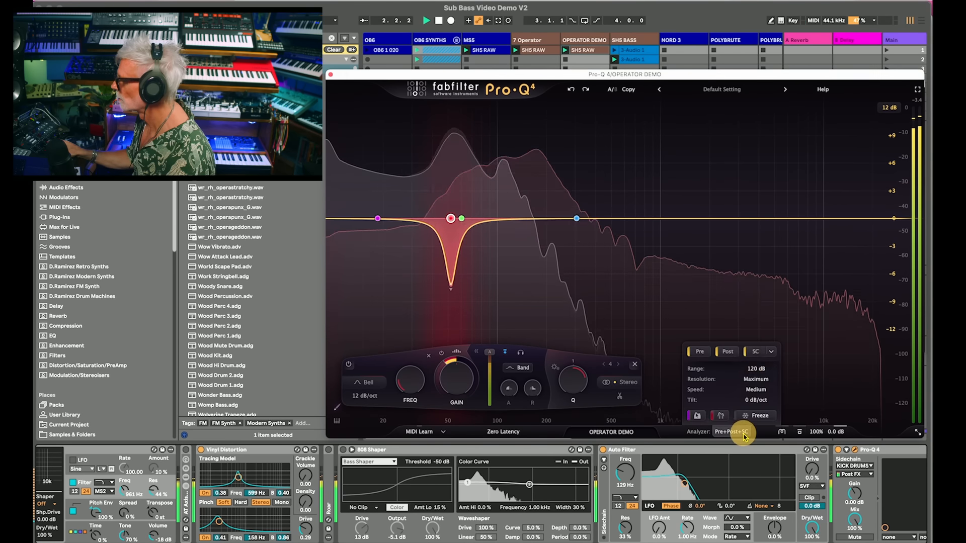
left_click(755, 352)
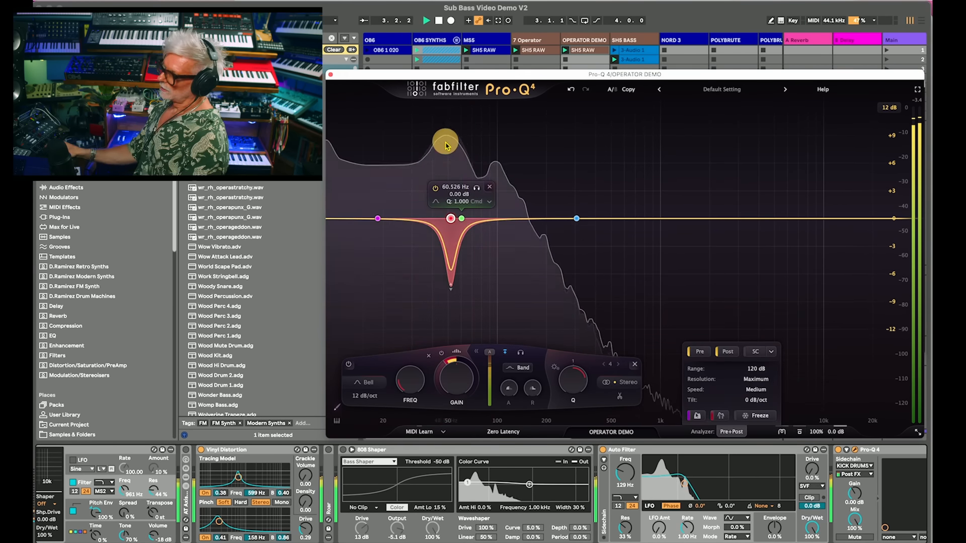
key("space")
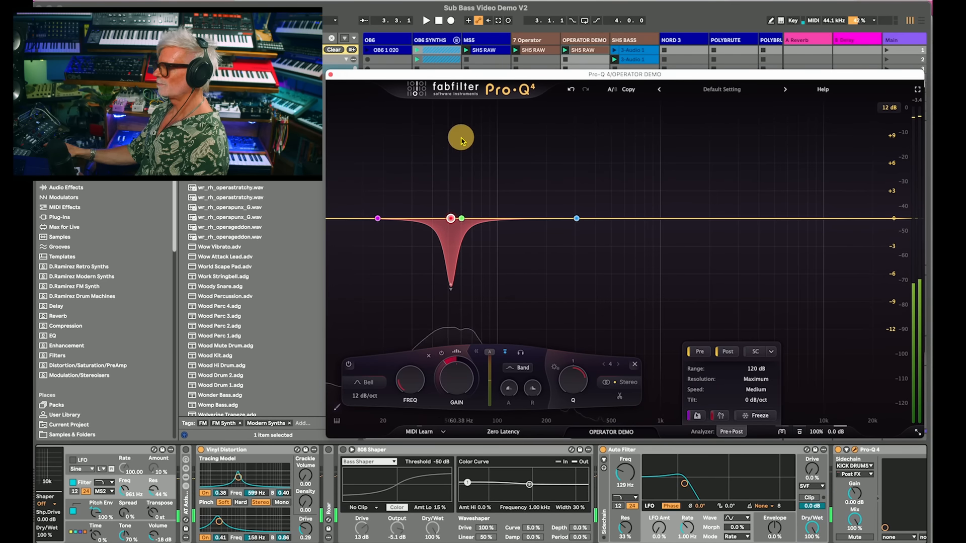
- Try a low shelf cut in Pro-Q 4, undo it, and add a bell boost at about 130 Hz
left_click_drag(418, 221, 429, 239)
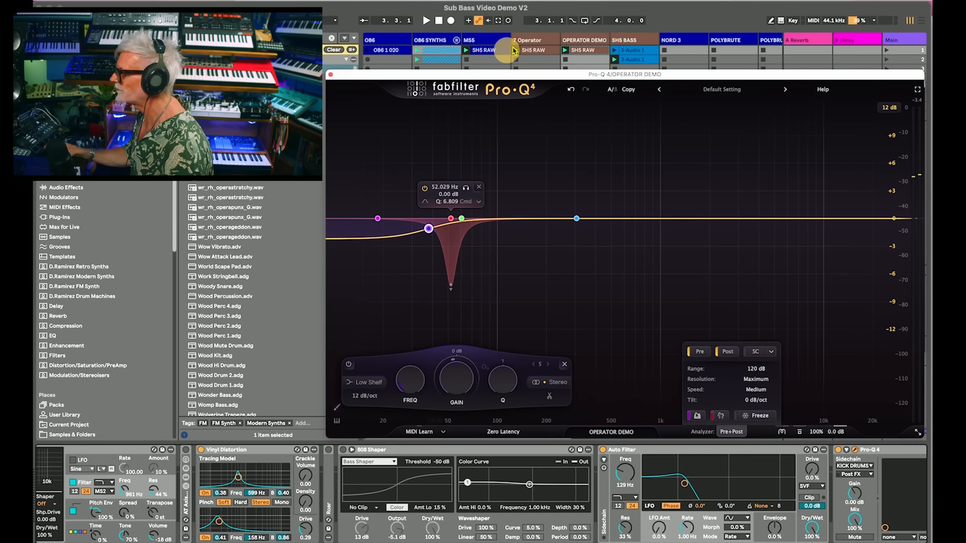
left_click(568, 88)
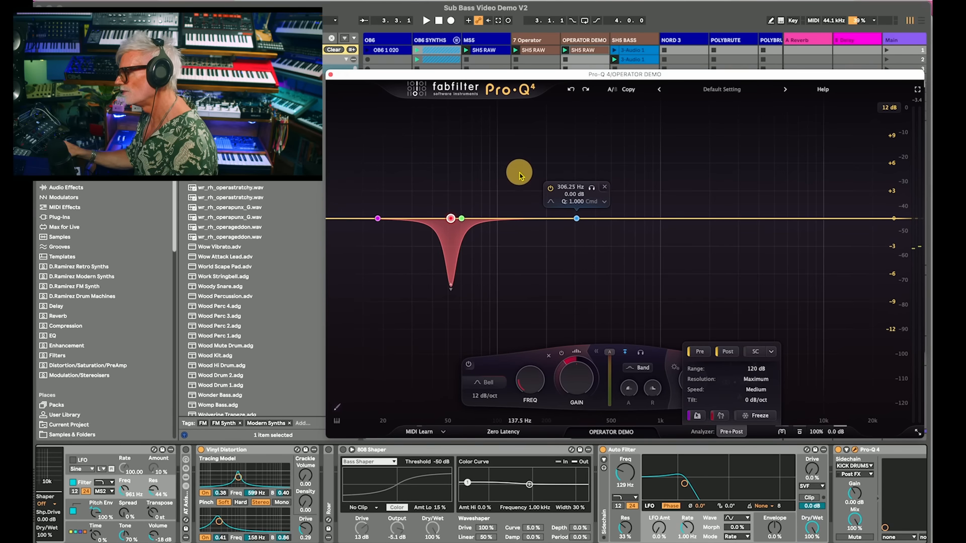
left_click_drag(523, 218, 514, 176)
- Add a low shelf near 32 Hz, change its shape to Bell, and set it to -3.13 dB at 37.202 Hz
left_click(416, 220)
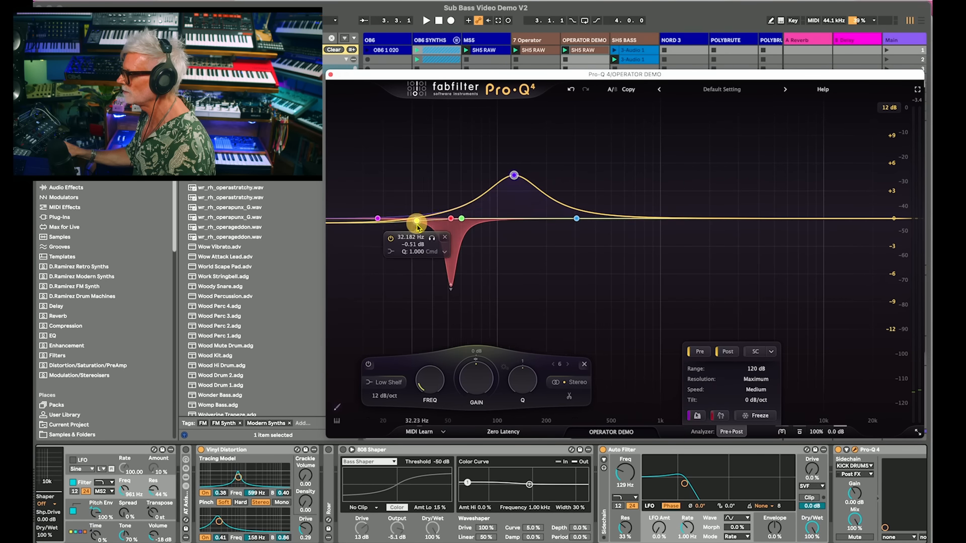
right_click(413, 218)
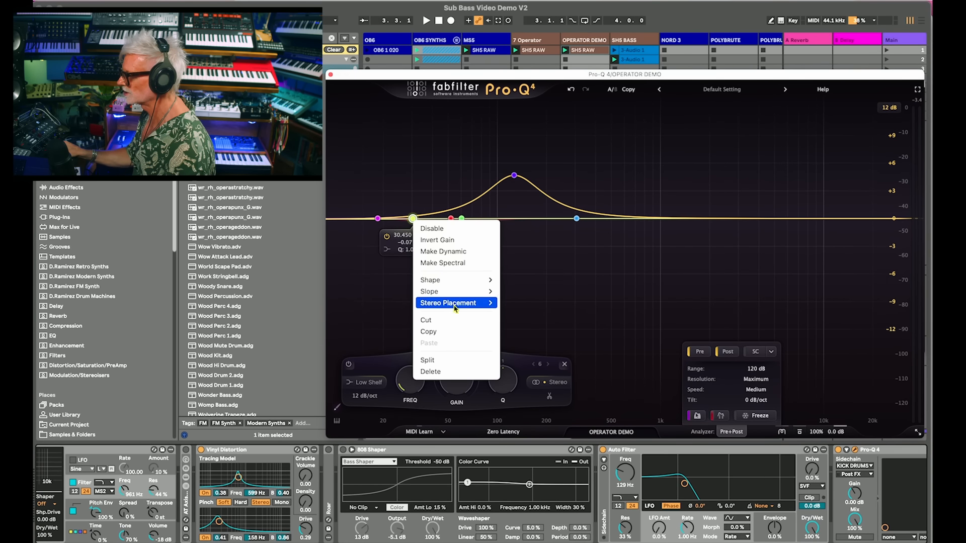
mouse_move(455, 280)
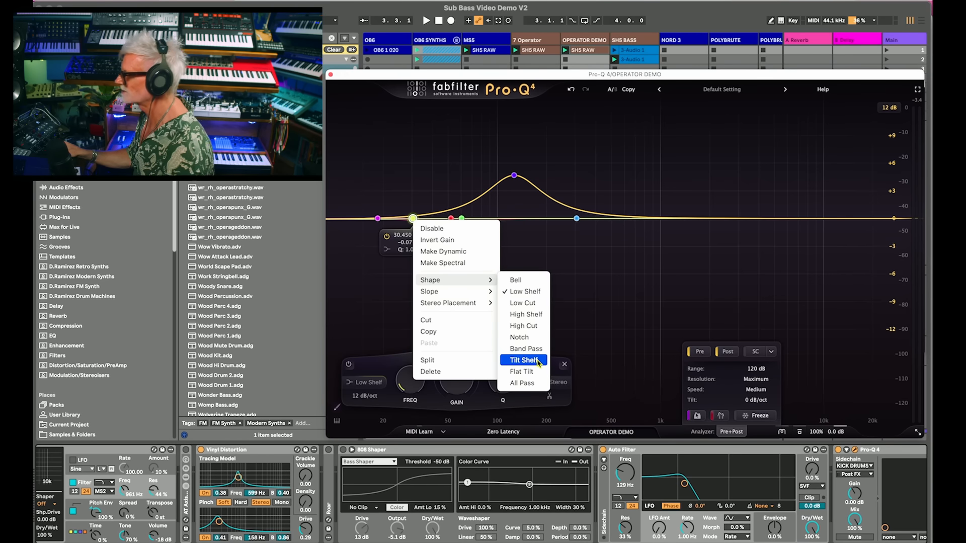
left_click(523, 280)
left_click_drag(417, 223, 431, 254)
- Audition the mix with the new bass boost and low cut bands, and close Pro-Q 4
key("space")
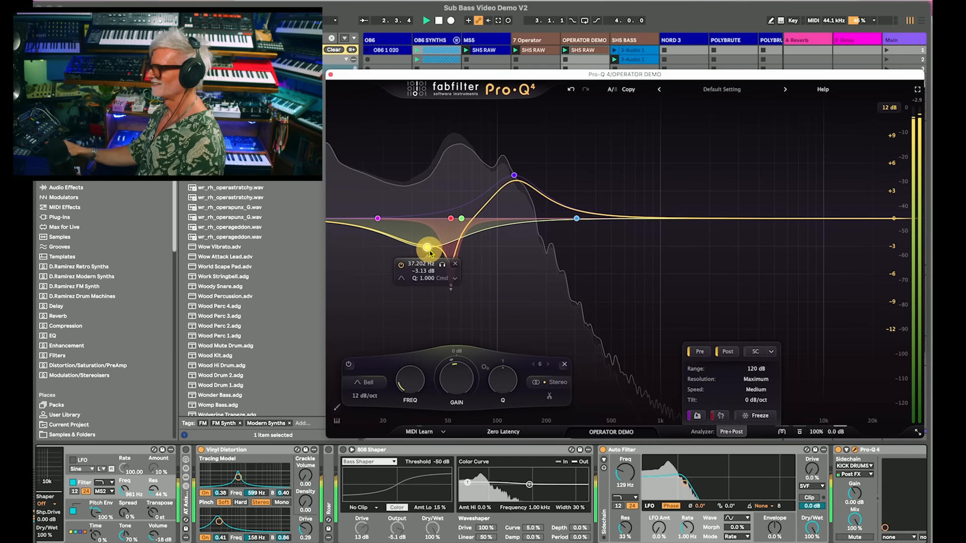
mouse_move(514, 175)
left_mouse_down()
mouse_move(519, 189)
mouse_move(511, 181)
mouse_move(518, 166)
mouse_move(515, 176)
left_mouse_up()
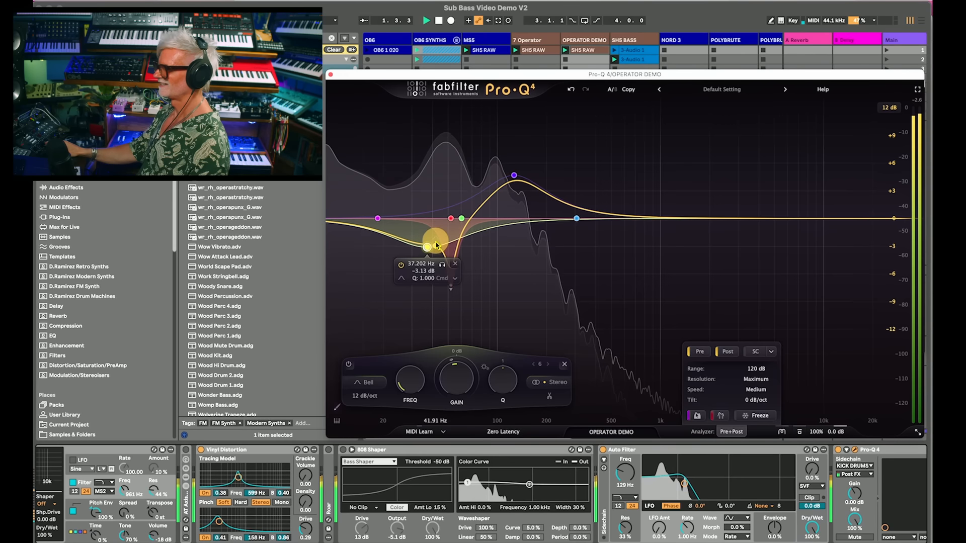
left_click(450, 219)
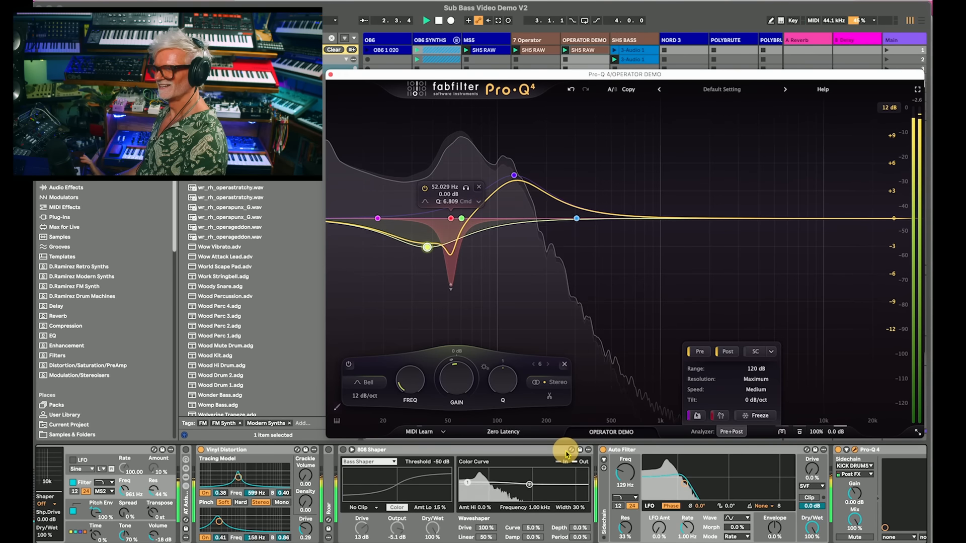
key("space")
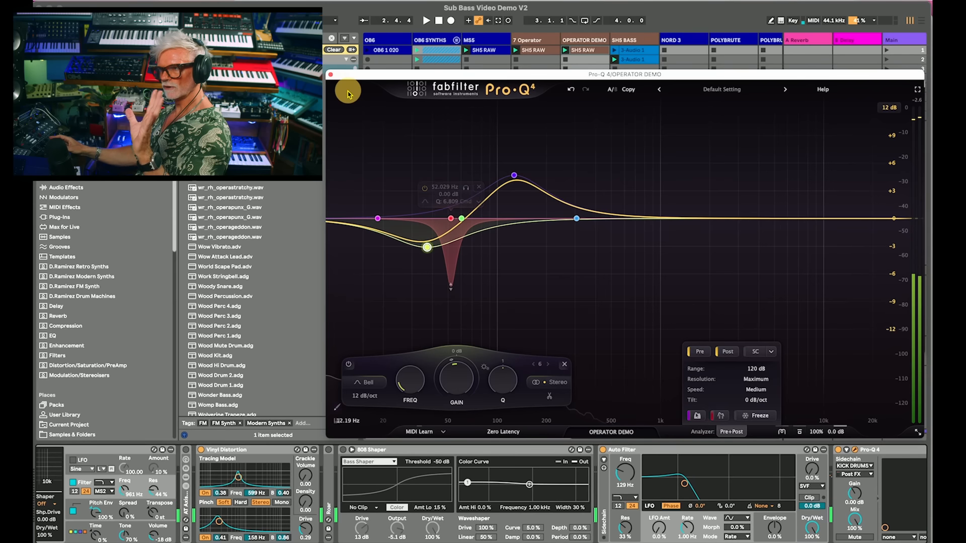
left_click(331, 75)
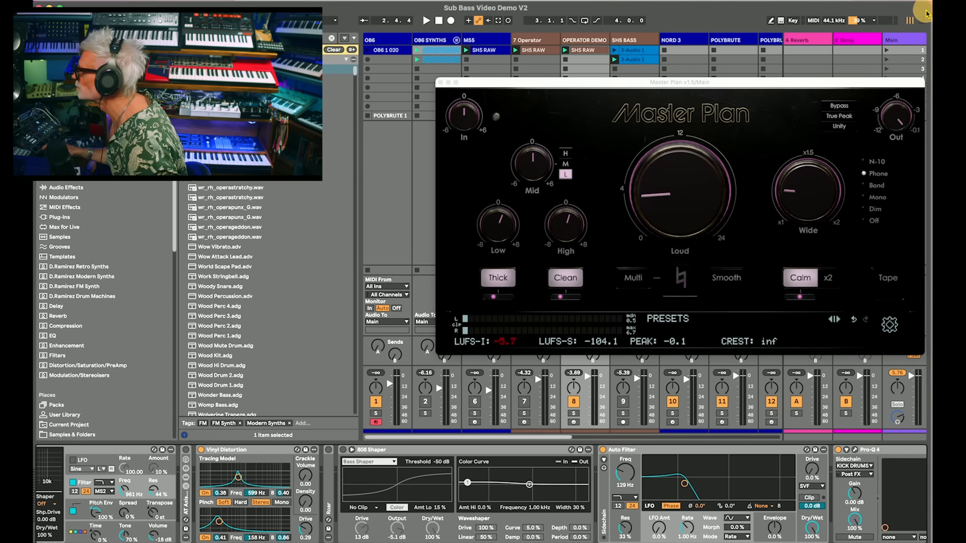
- Turn off Master Plan's playback check, play the full-range mix, and bring Vinyl Distortion into focus on OPERATOR DEMO
key("space")
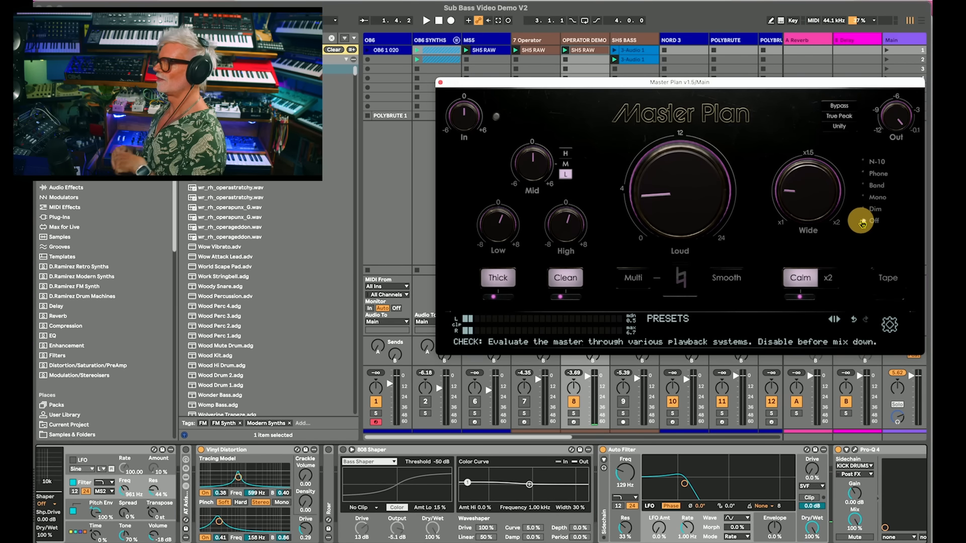
key("space")
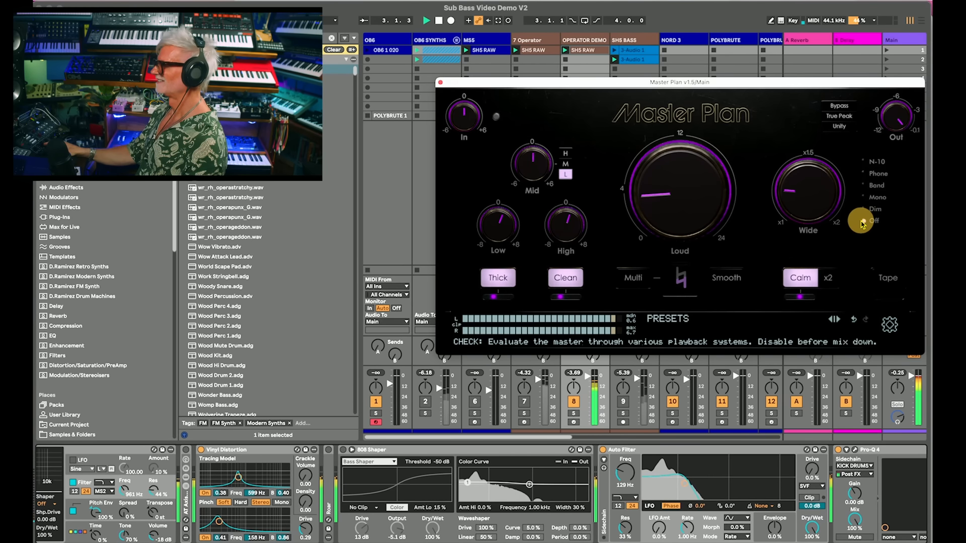
left_click(588, 380)
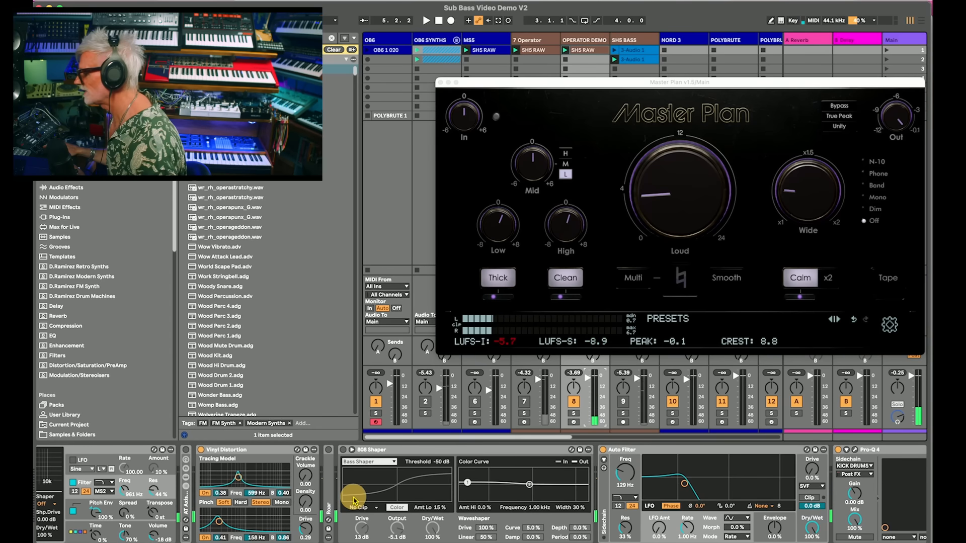
scroll(354, 497, "left", 5)
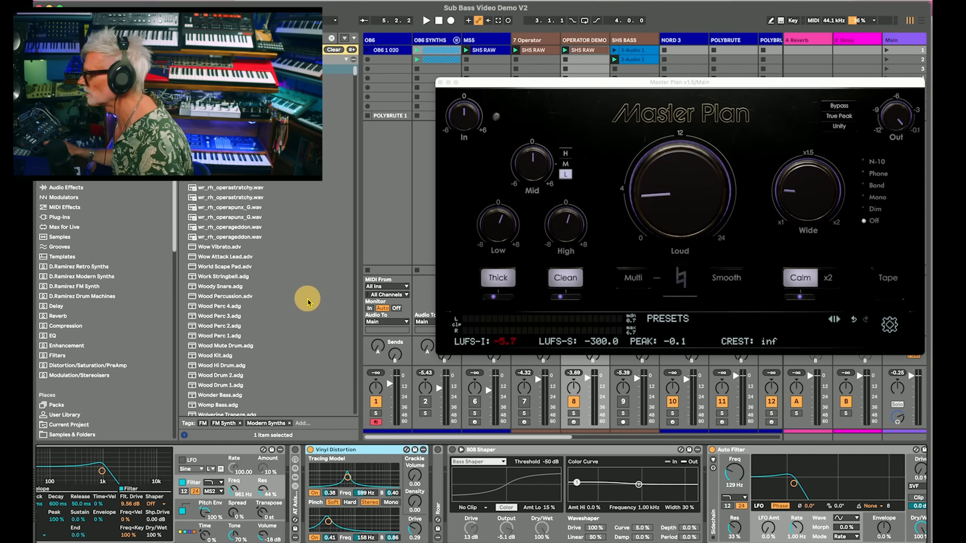
- Close Master Plan, search the browser for Utility, and insert it between Vinyl Distortion and Roar on OPERATOR DEMO
left_click(440, 82)
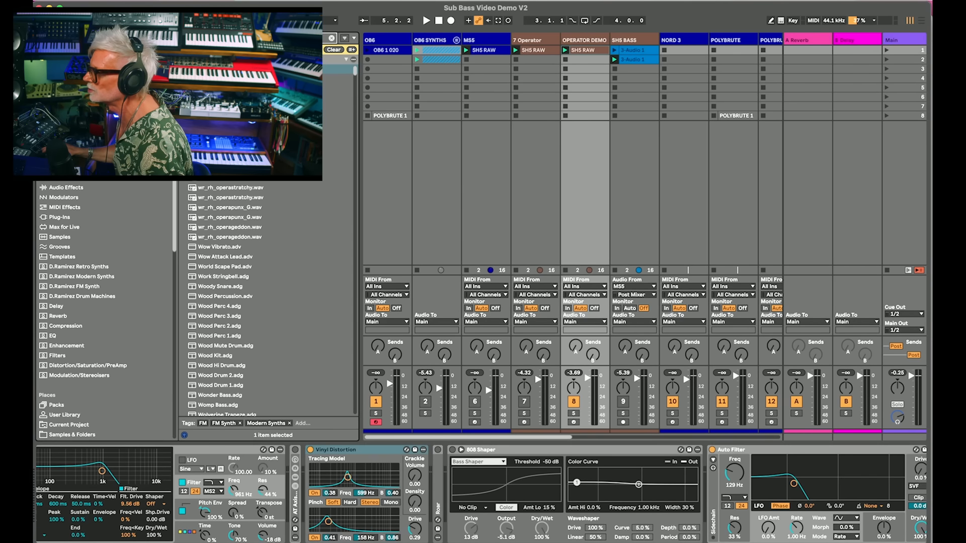
key("super+f")
type("utility")
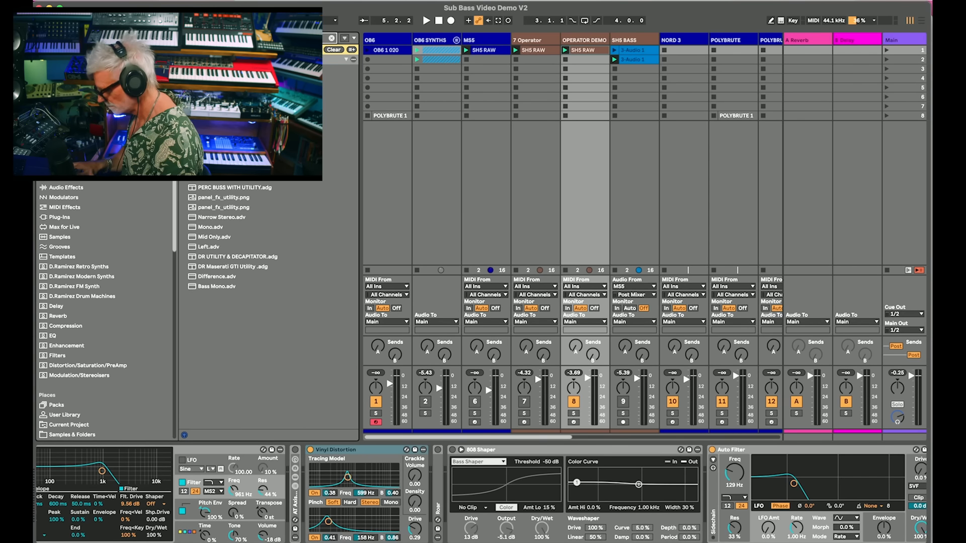
left_click(214, 69)
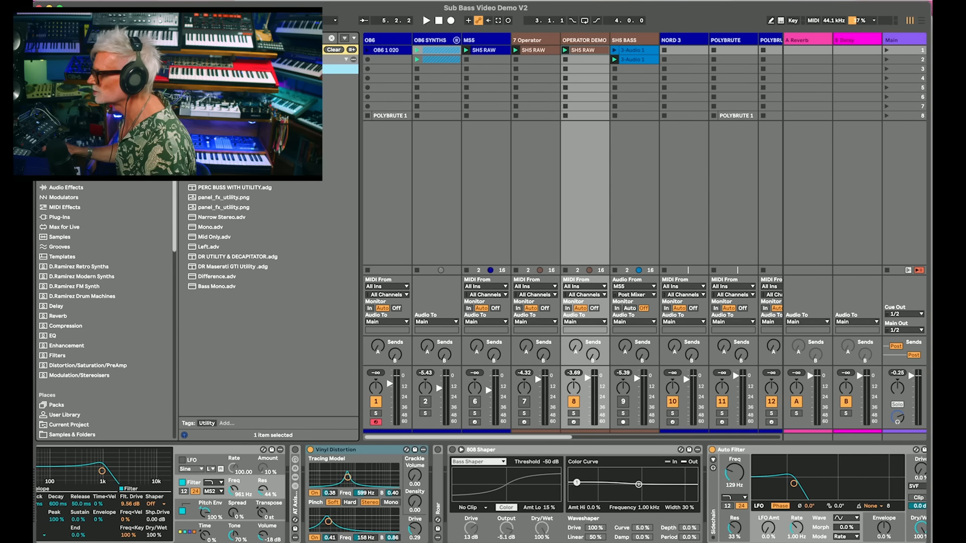
left_click_drag(214, 69, 433, 501)
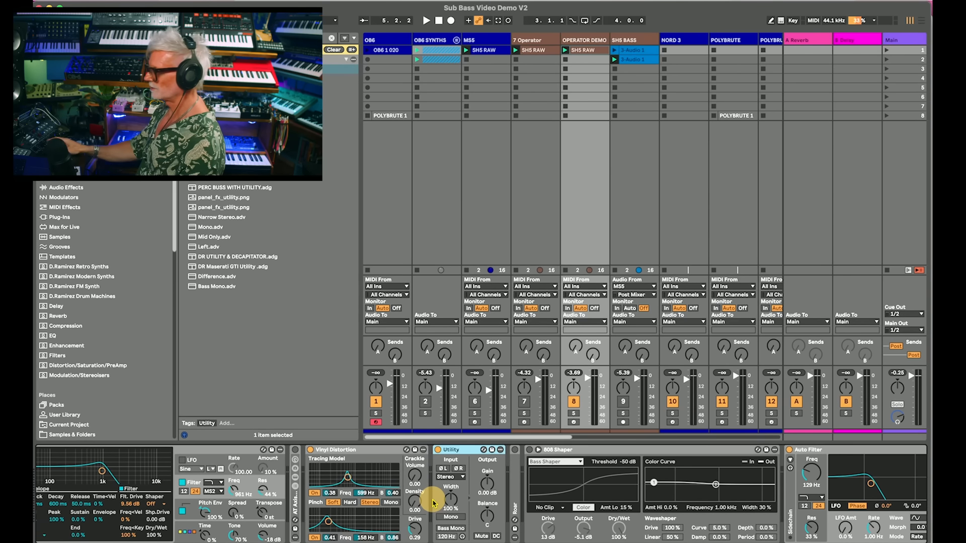
- Enable Bass Mono in Utility and set its crossover frequency to 103 Hz while auditioning the mix
left_click(451, 517)
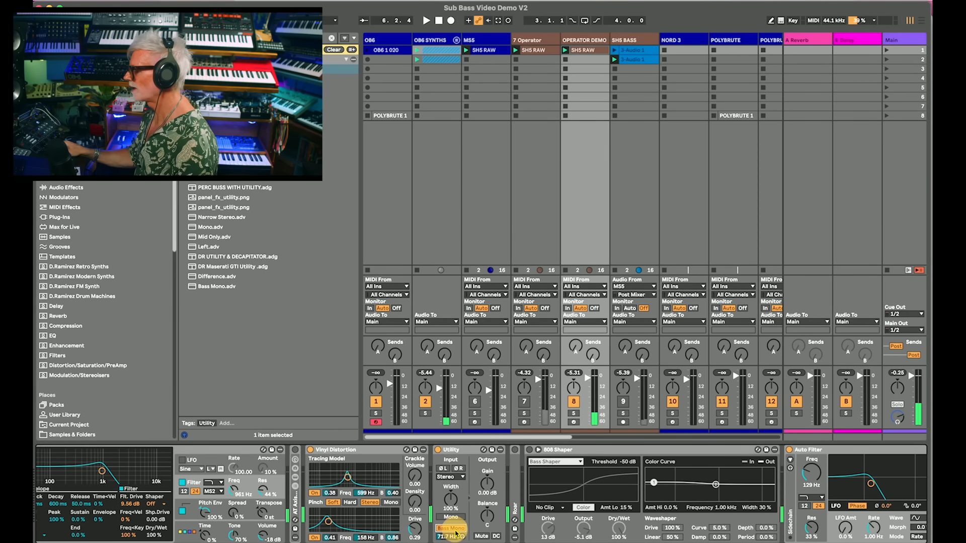
key("space")
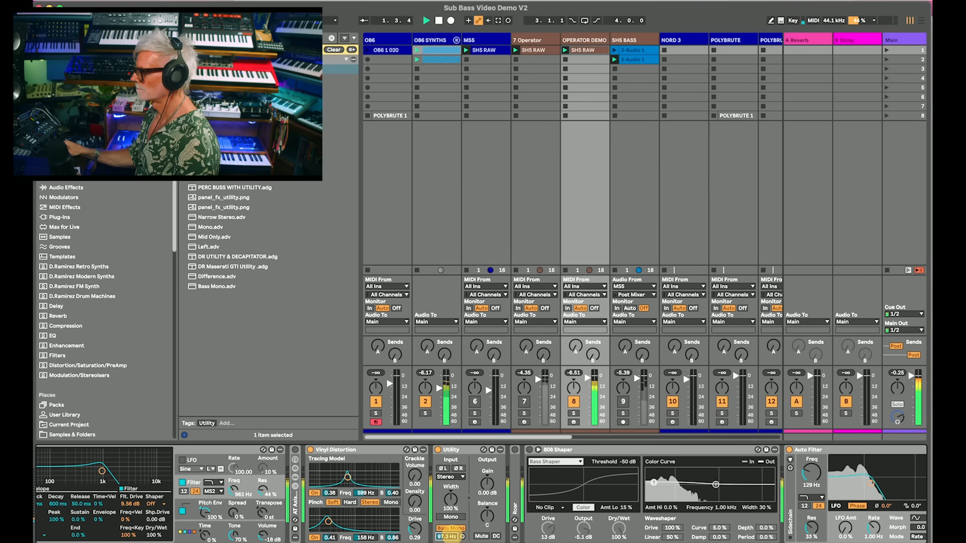
left_click_drag(451, 536, 452, 539)
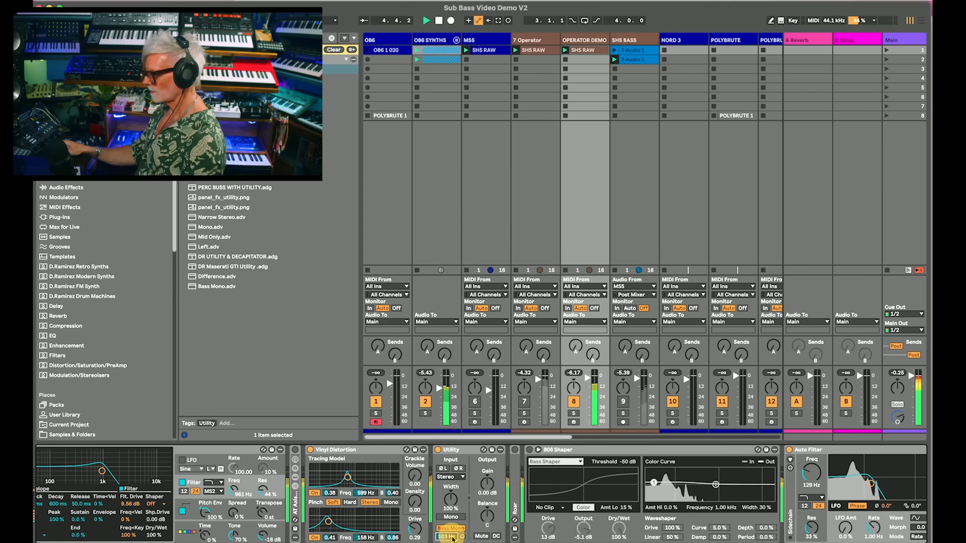
key("space")
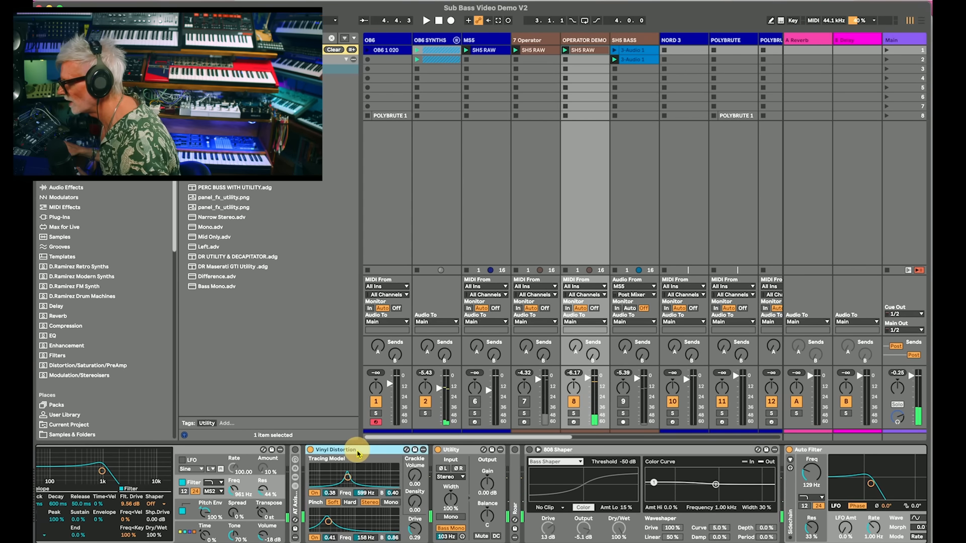
- Bypass Vinyl Distortion and expand the collapsed Roar device on OPERATOR DEMO
left_click(309, 451)
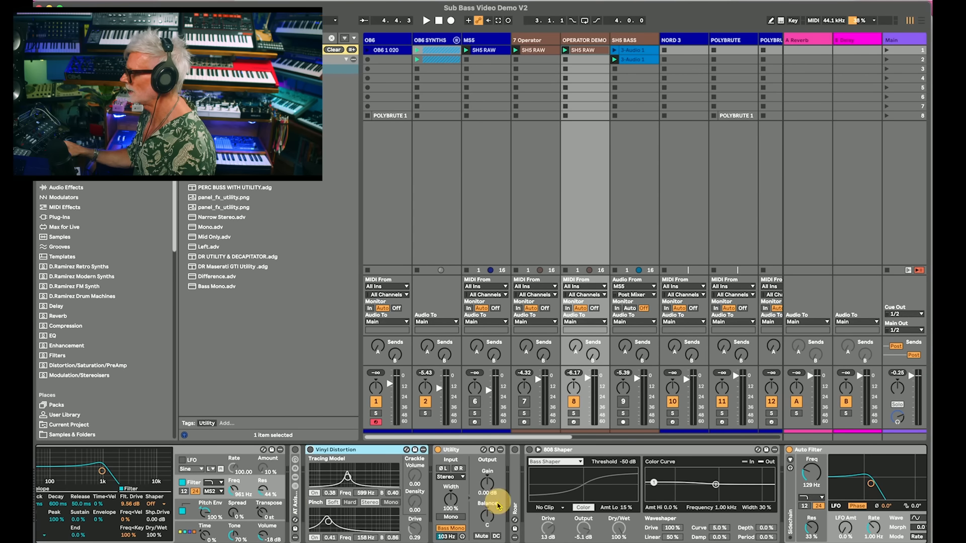
left_click(515, 496)
double_click(516, 485)
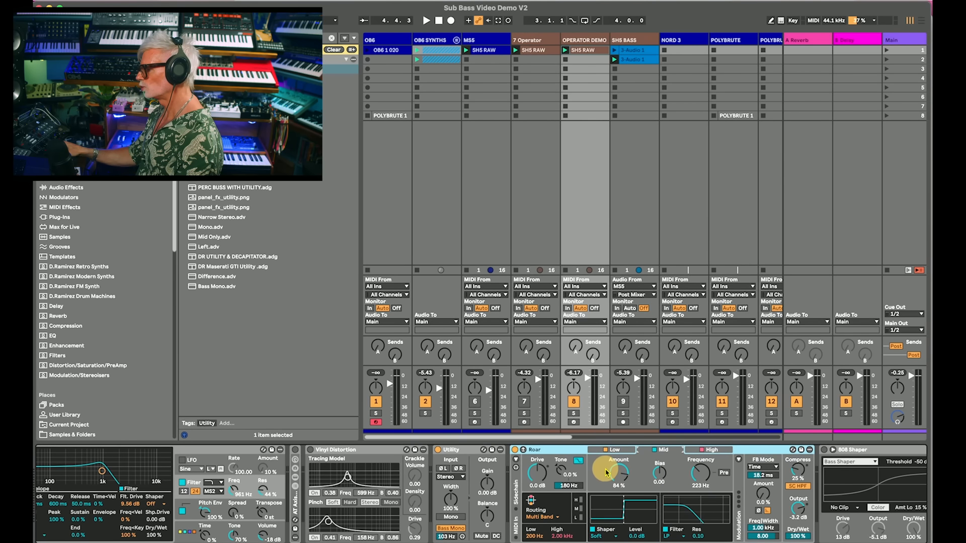
- Check Roar's Low band, return to the Mid band, and set its Amount to 83% while playing the mix
left_click(627, 471)
left_click(618, 450)
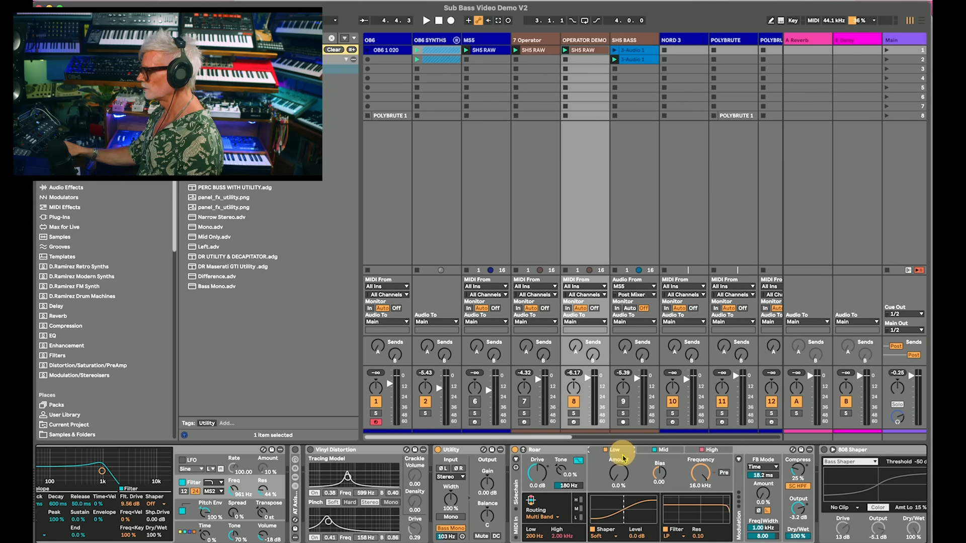
left_click(662, 450)
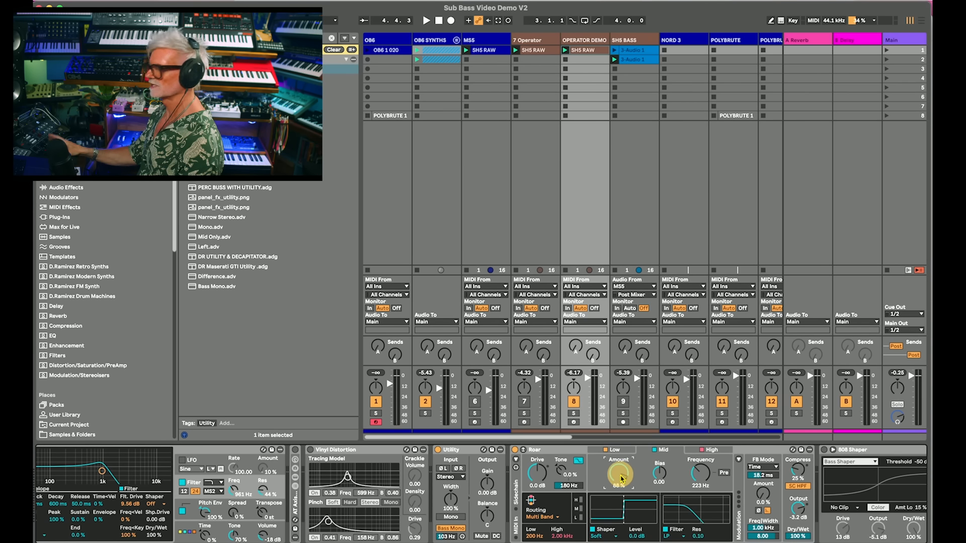
key("space")
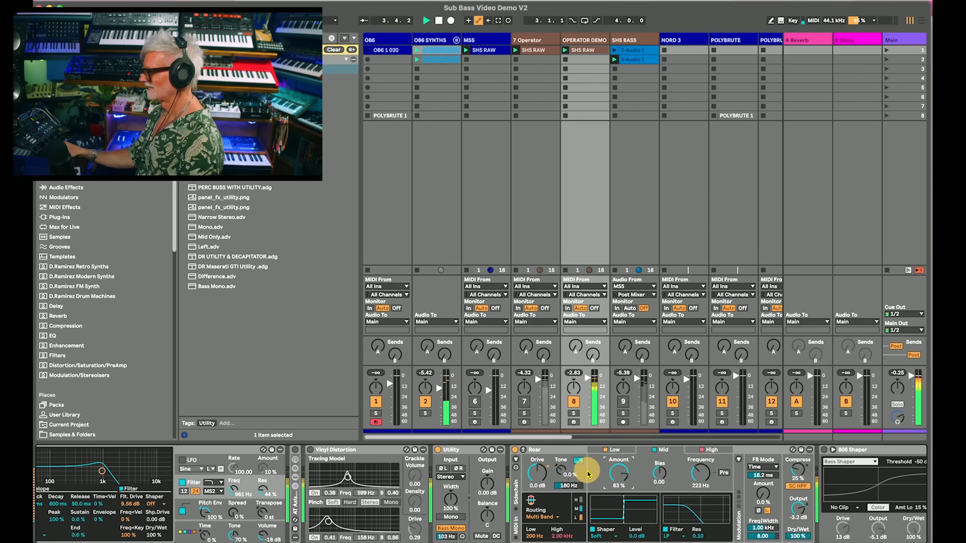
- Bypass Utility on OPERATOR DEMO and play the mix without its bass mono processing
left_click(438, 450)
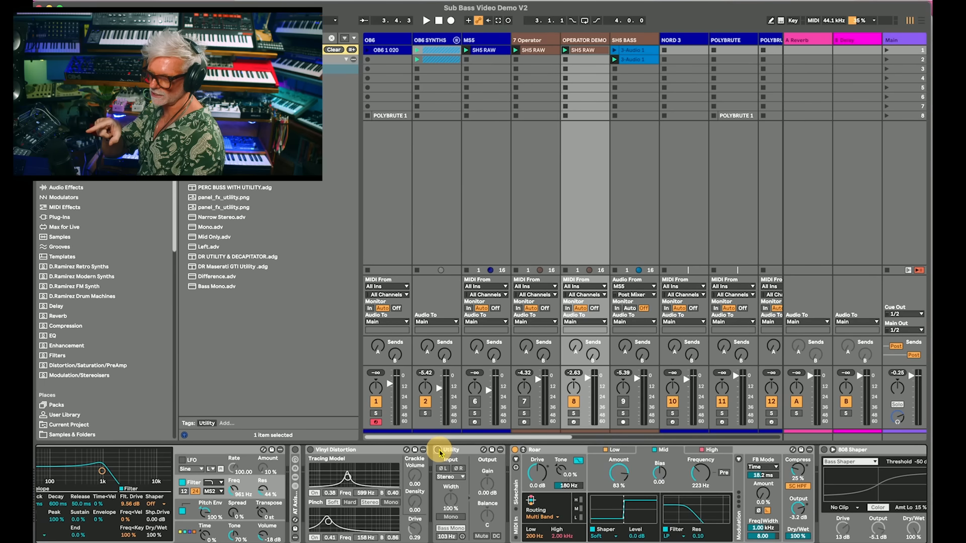
key("space")
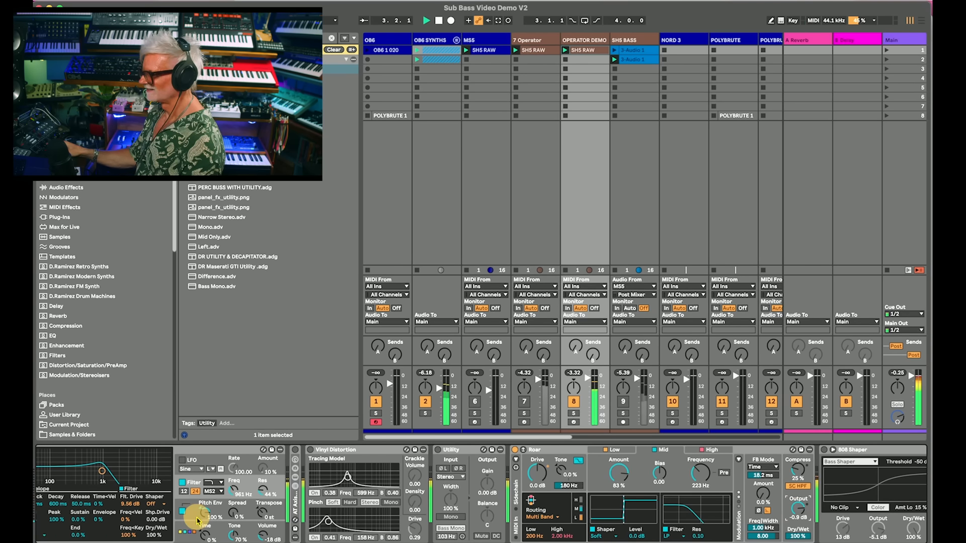
scroll(194, 513, "left", 5)
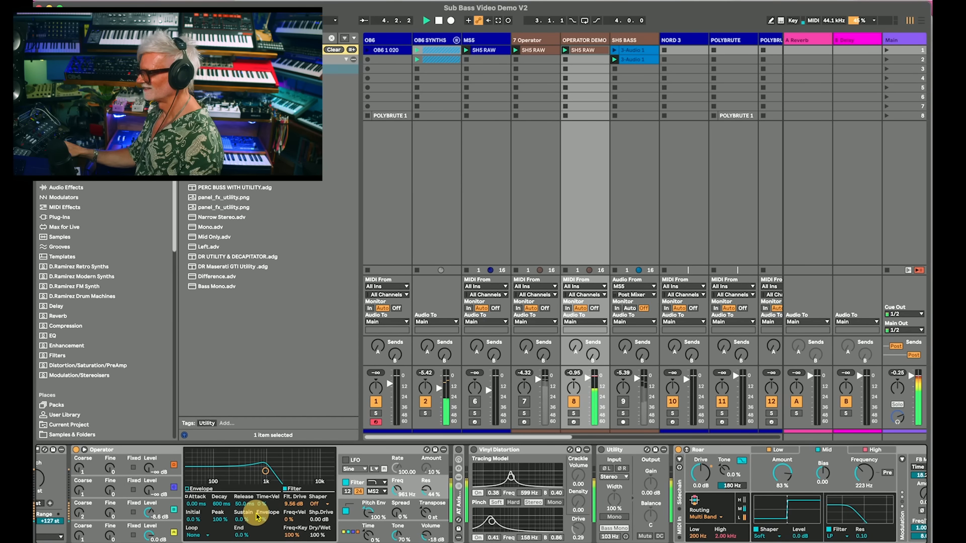
- Open Master Plan on the Main track, set its playback check to Phone, and audition the mix
left_click(905, 44)
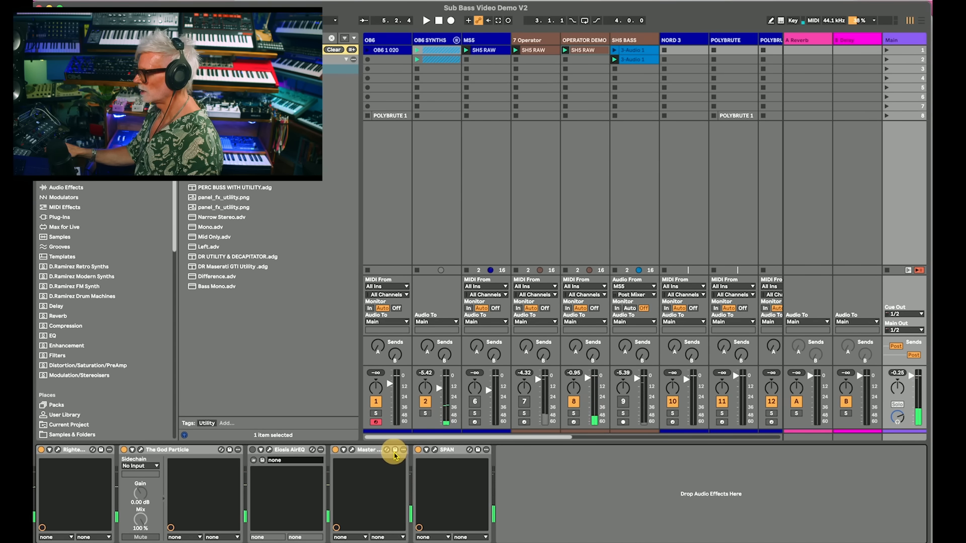
left_click(352, 450)
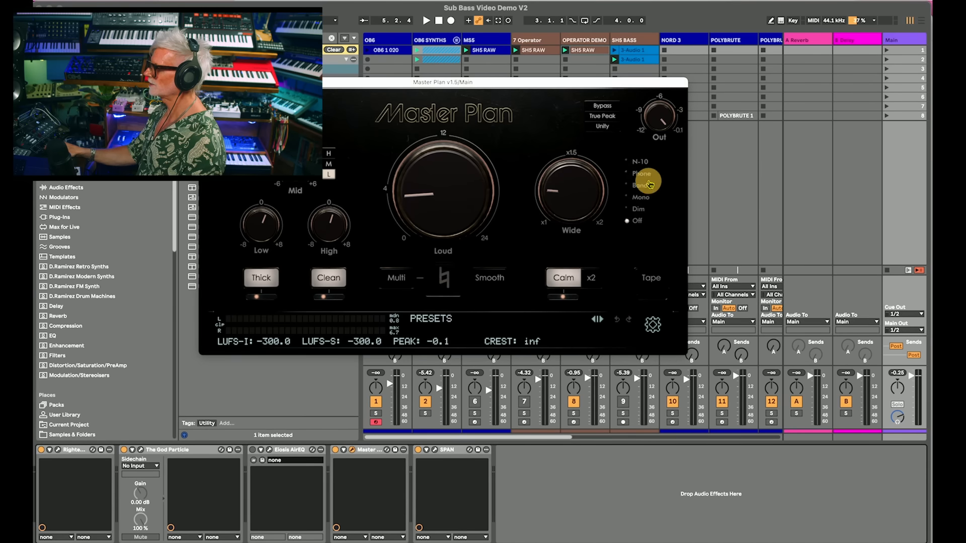
left_click(629, 173)
key("space")
left_click_drag(558, 92, 759, 173)
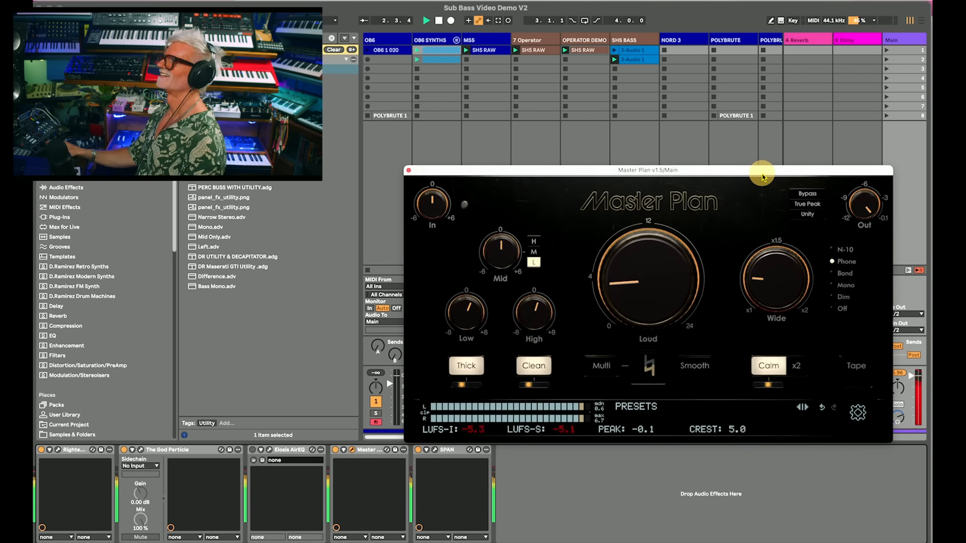
key("space")
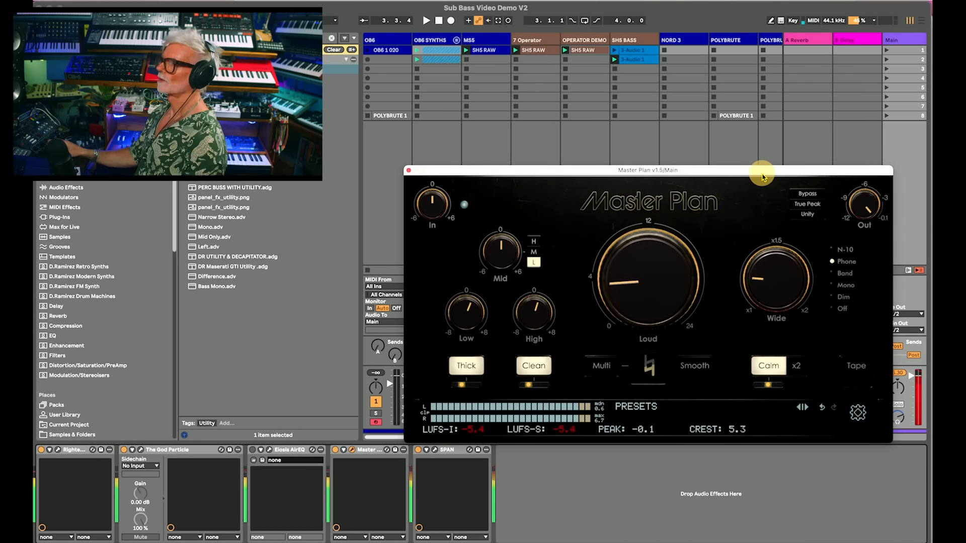
- Close and reopen the Master Plan window, and place it over the mixer
left_click(408, 170)
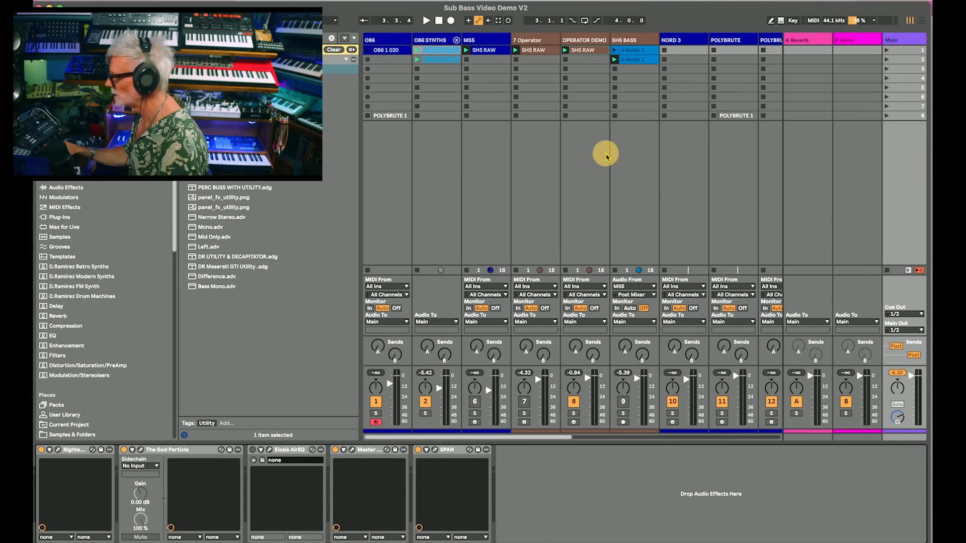
left_click(353, 450)
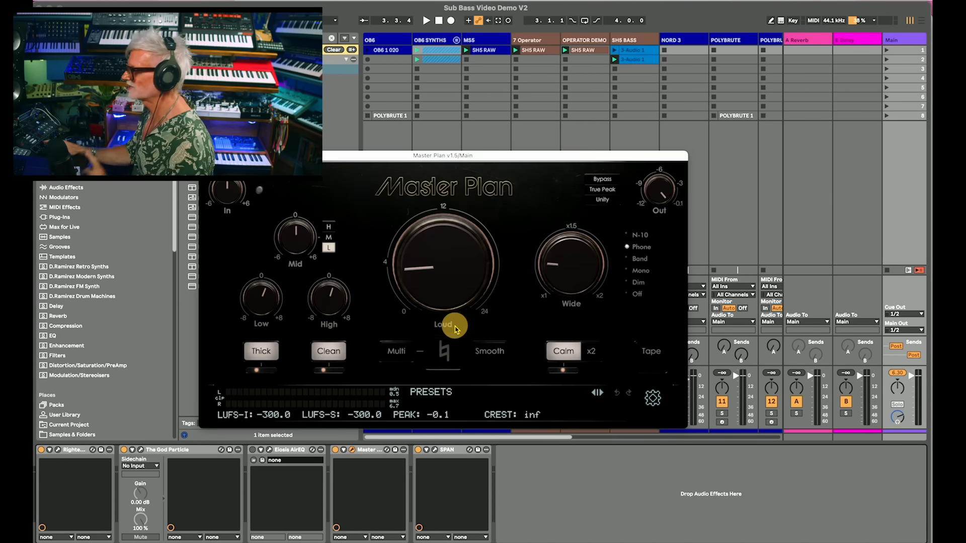
left_click_drag(495, 157, 704, 170)
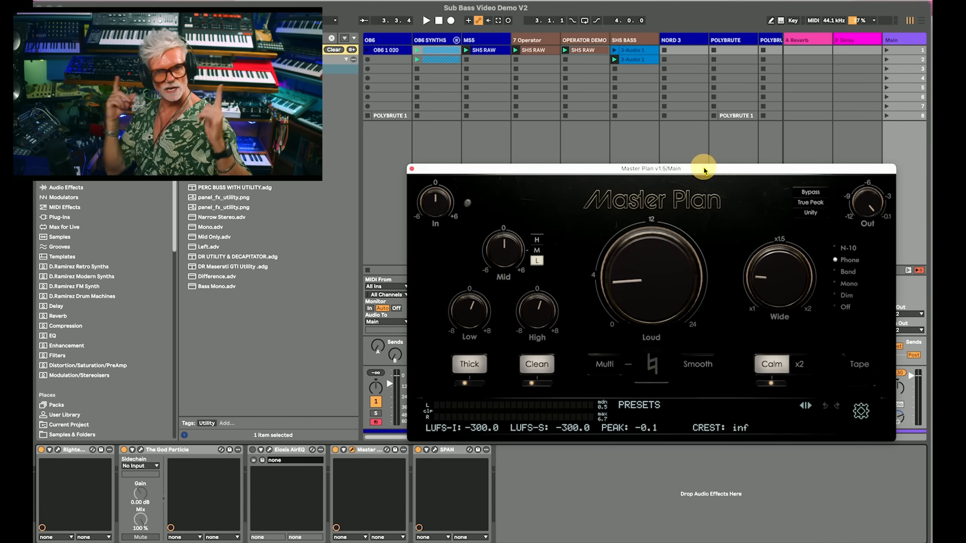